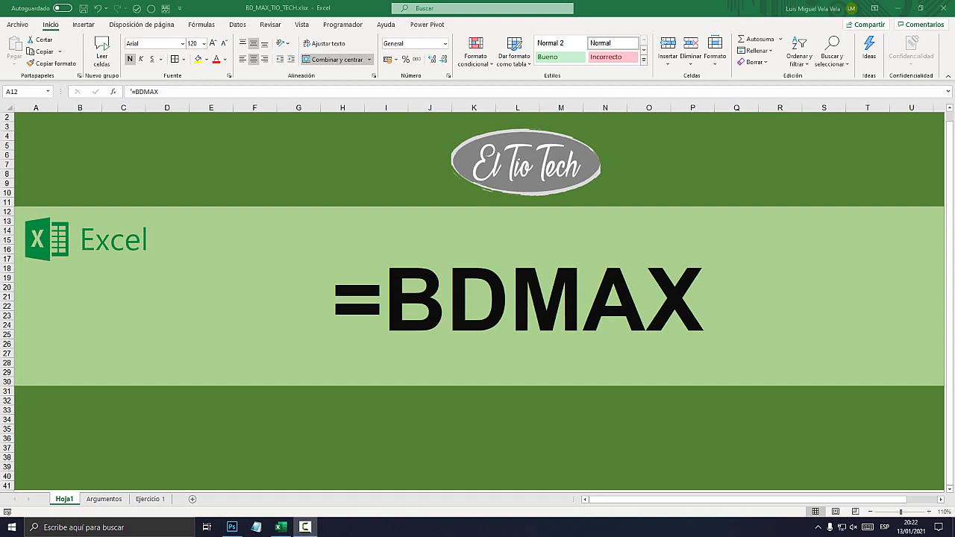
Briefly cut the title to =MAX, restore =BDMAX, and move to the Argumentos sheet
double_click(419, 298)
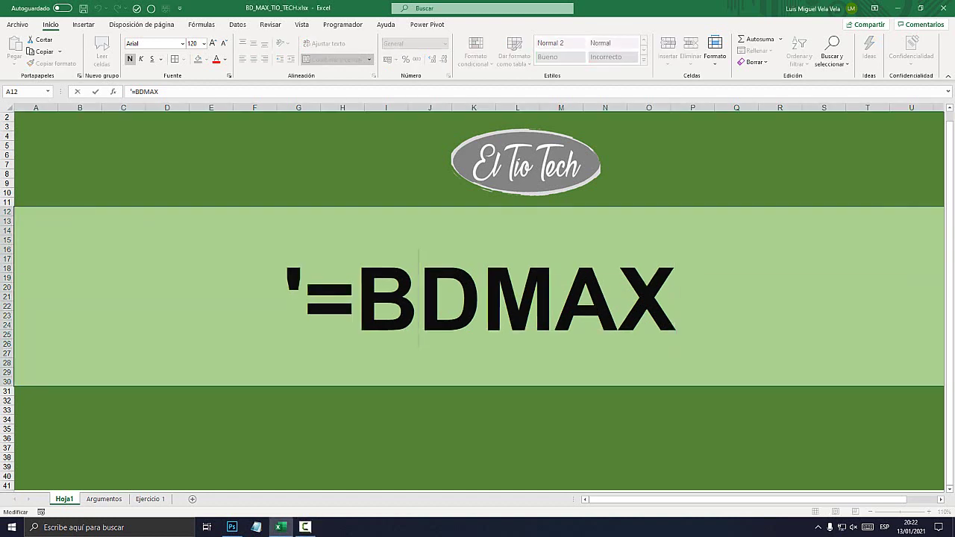
left_click_drag(480, 298, 355, 298)
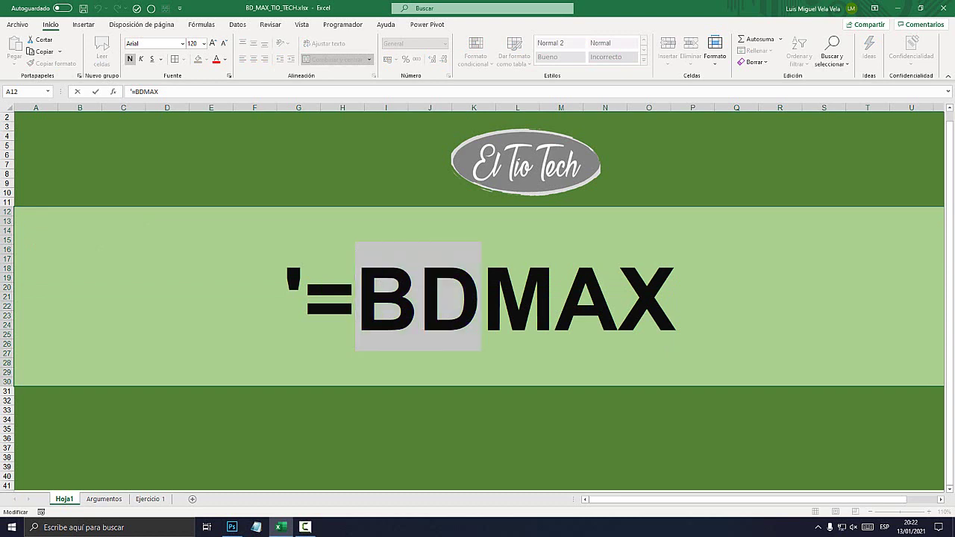
key("BackSpace")
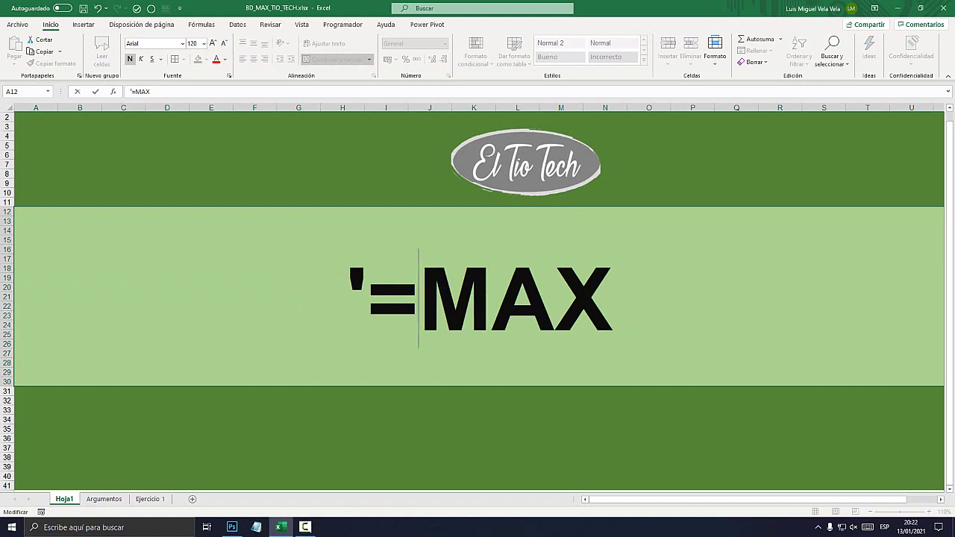
key("ctrl+z")
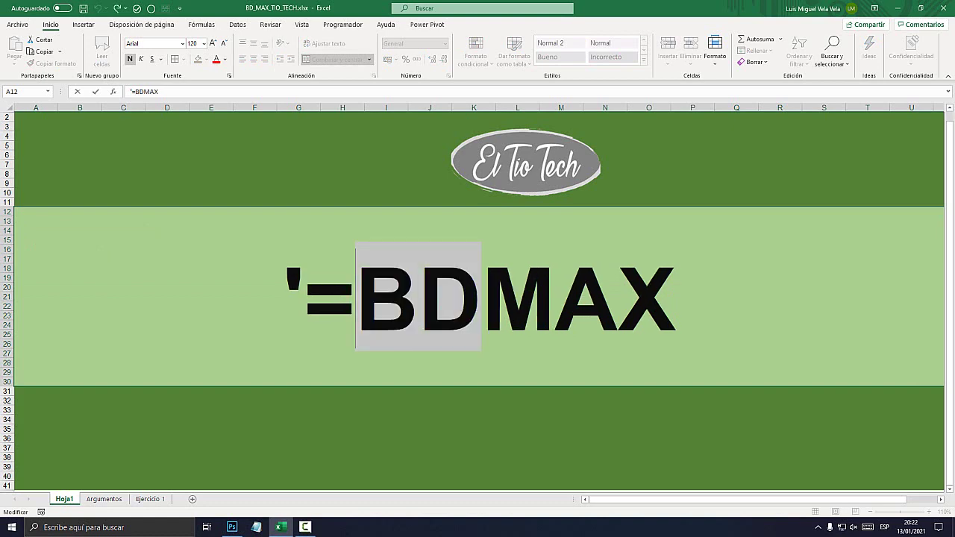
key("Escape")
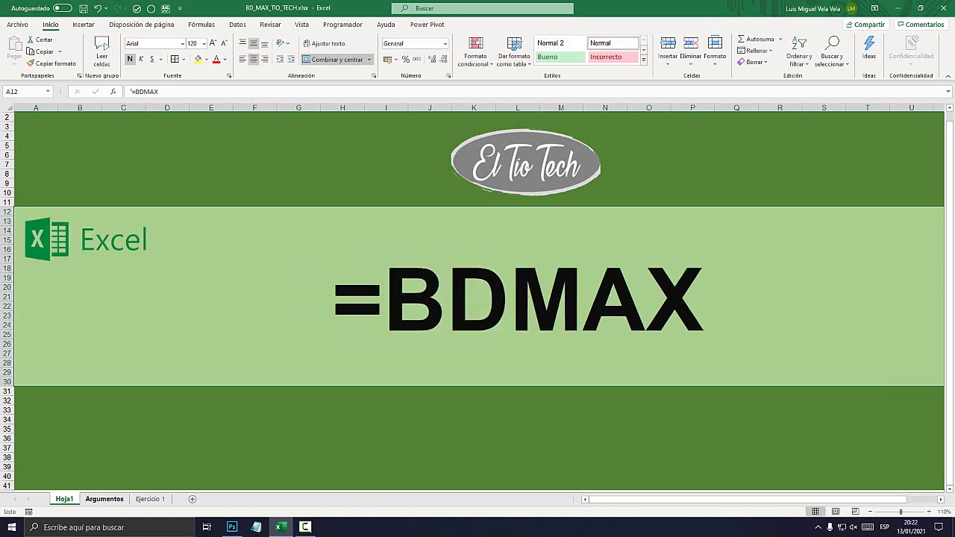
key("ctrl+Page_Down")
In the BDMAX syntax cell, highlight the BD argument, then the NOMBRE CAMPO argument
left_click(186, 308)
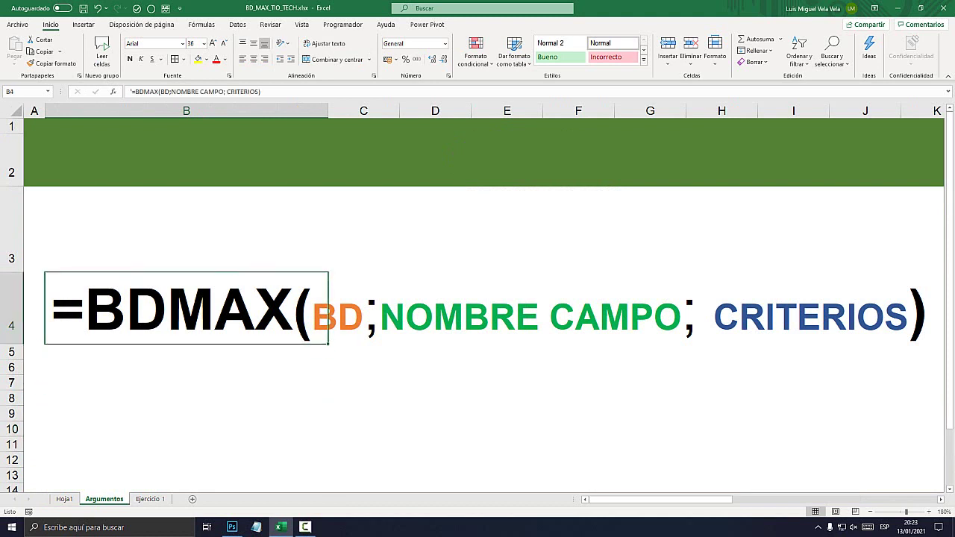
left_click(364, 398)
left_click(363, 310)
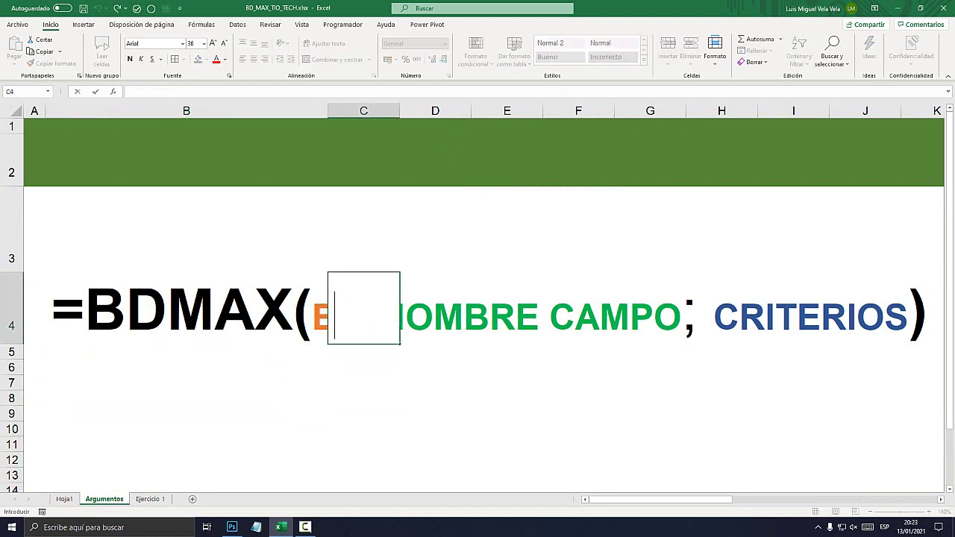
double_click(222, 310)
double_click(344, 316)
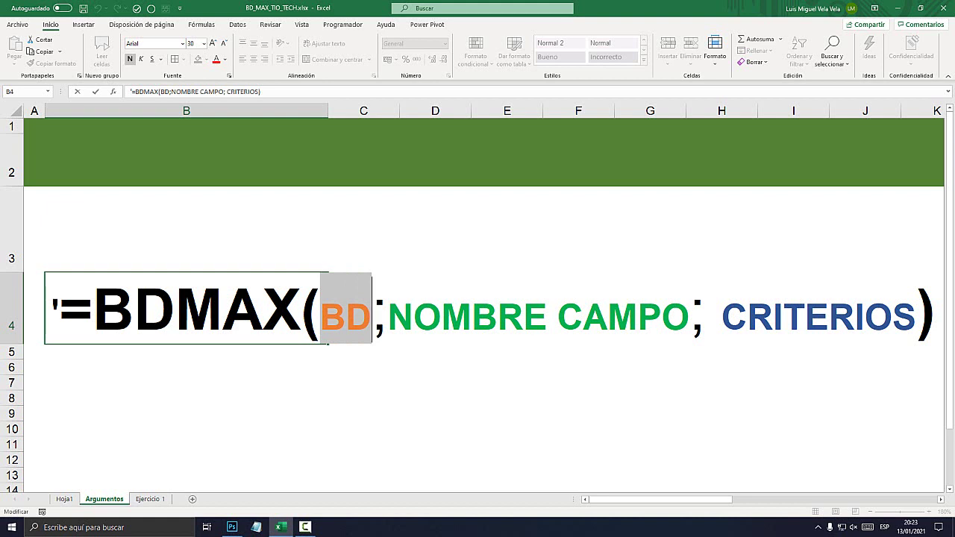
left_click_drag(386, 316, 706, 316)
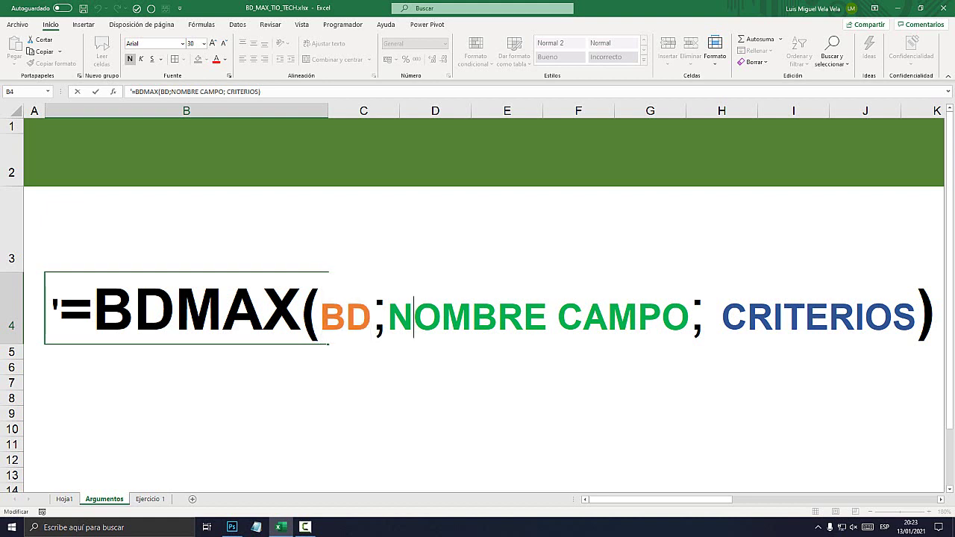
key("shift+Left")
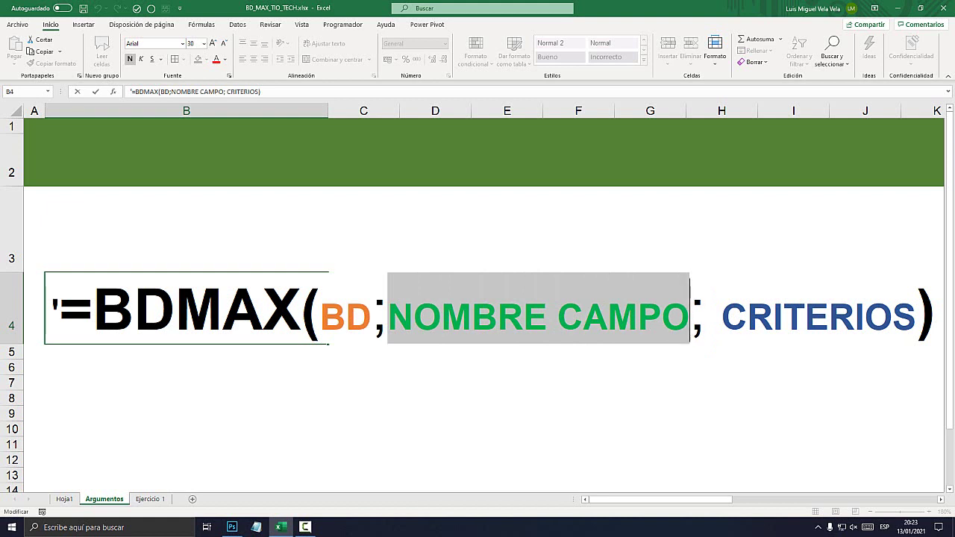
Highlight the CRITERIOS argument, then switch to the Ejercicio 1 sheet
left_click(722, 314)
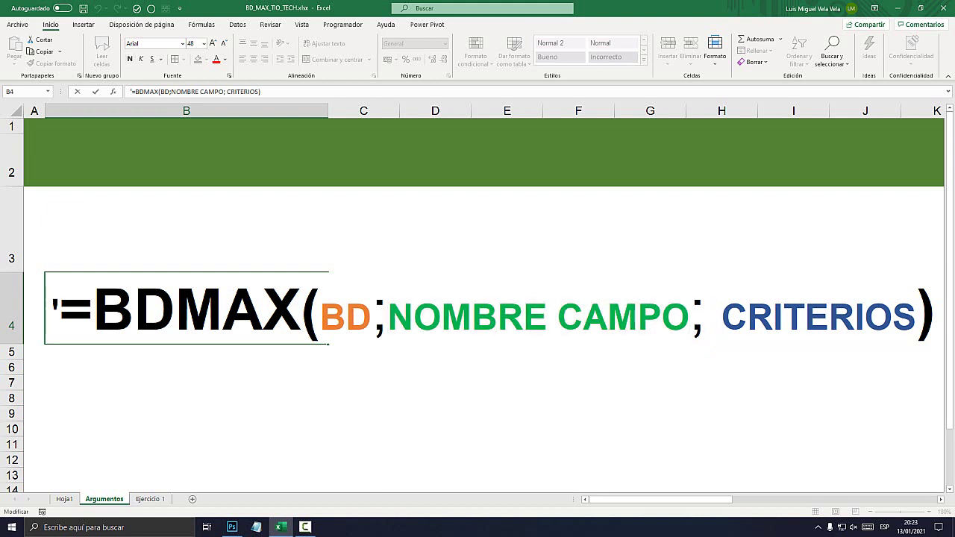
left_click_drag(705, 313, 916, 313)
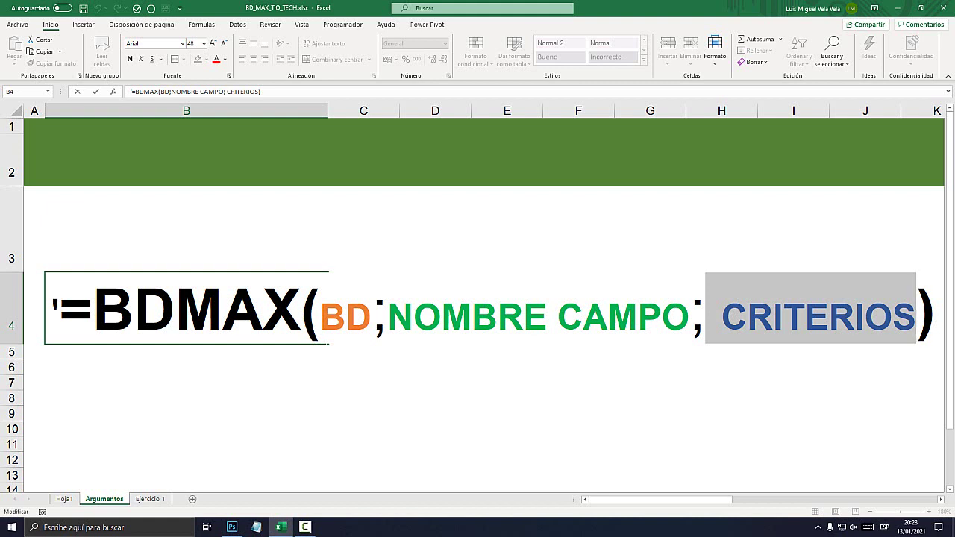
key("Escape")
key("ctrl+Page_Down")
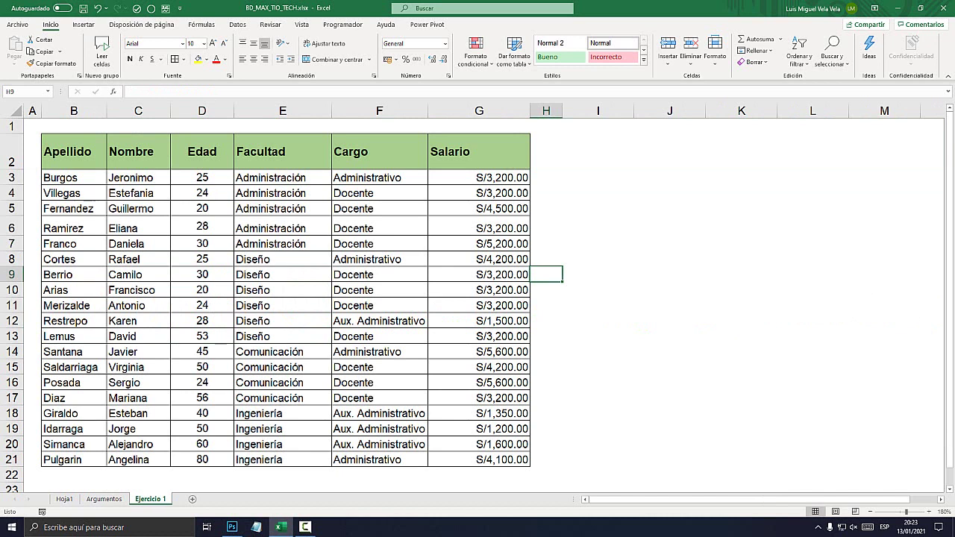
left_click_drag(73, 152, 485, 459)
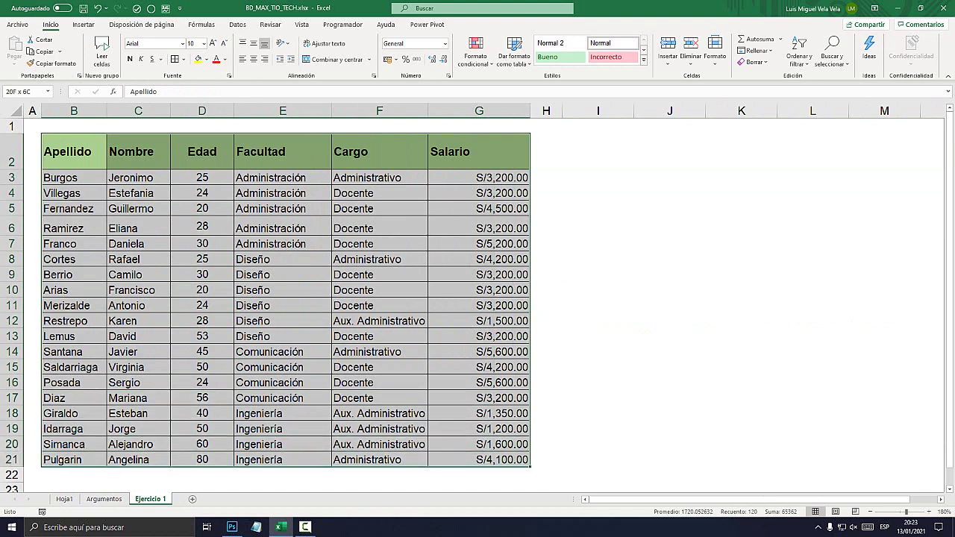
left_click(669, 398)
left_click_drag(73, 151, 522, 460)
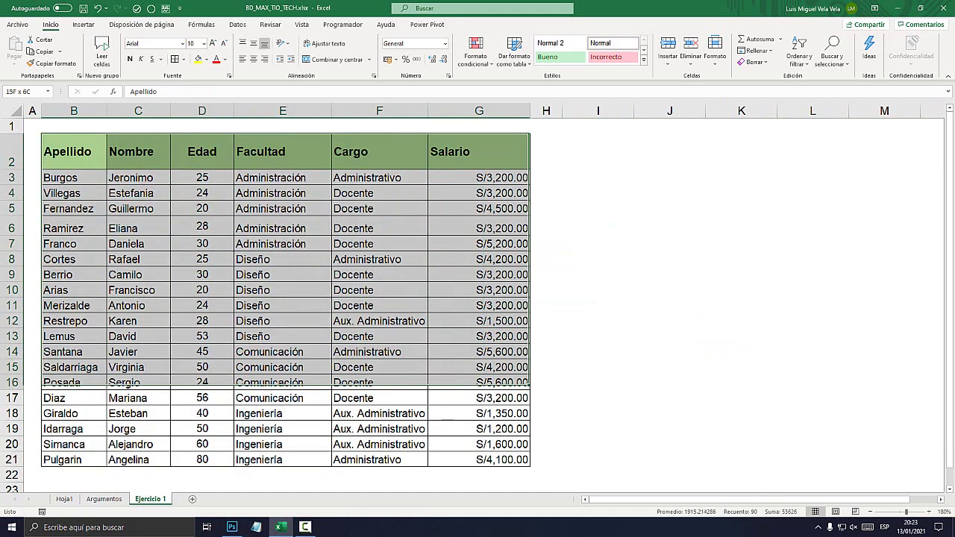
left_click(669, 274)
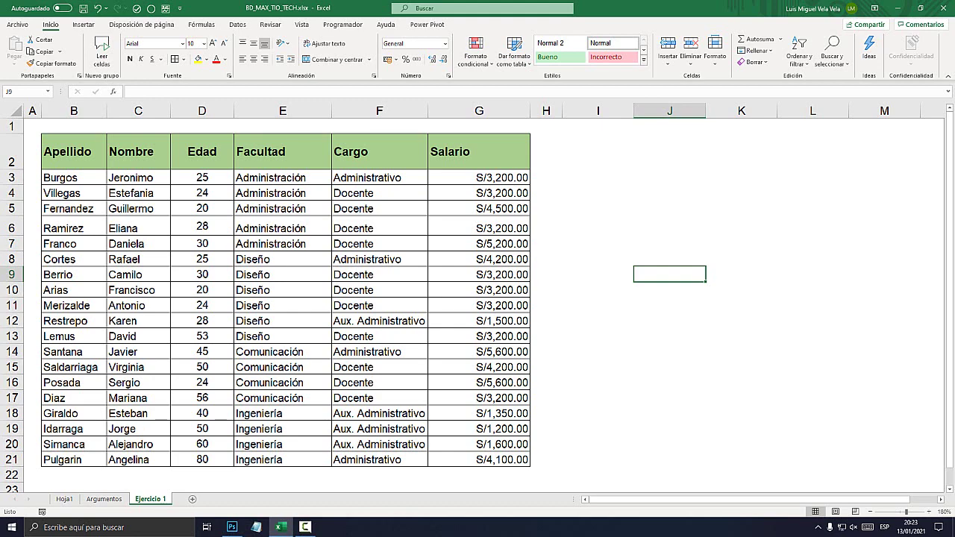
key("ctrl+Page_Up")
key("ctrl+Page_Up")
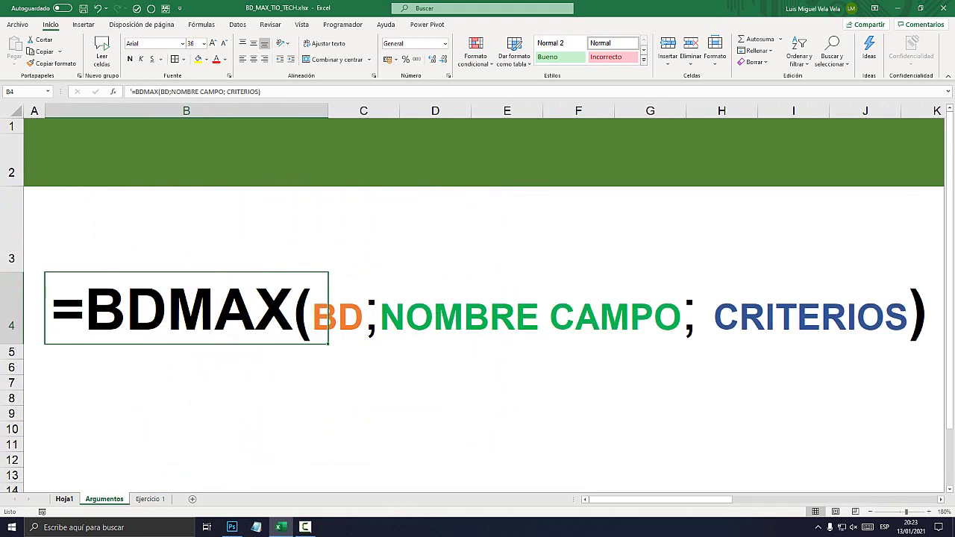
key("ctrl+Page_Down")
key("ctrl+Page_Down")
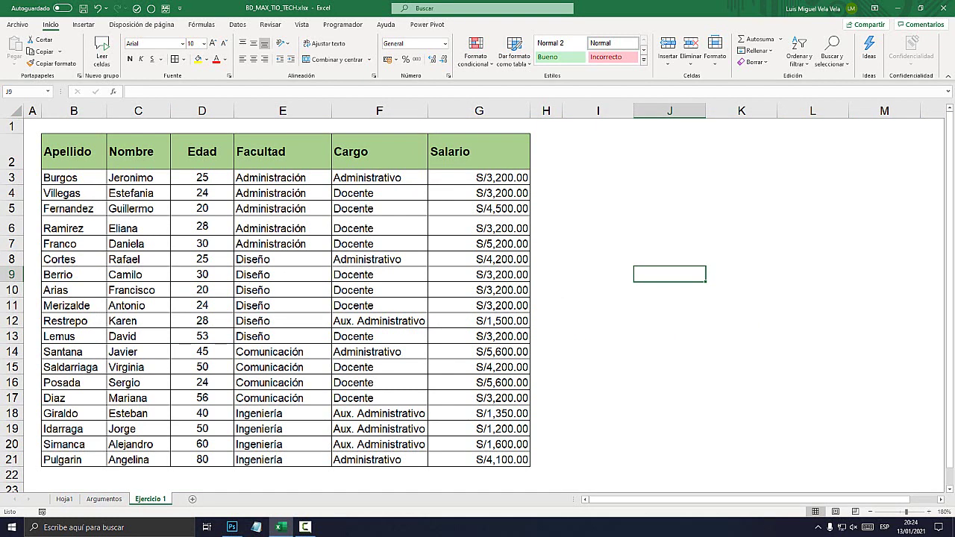
Copy the header row and the Burgos record, B2:G3
left_click(73, 152)
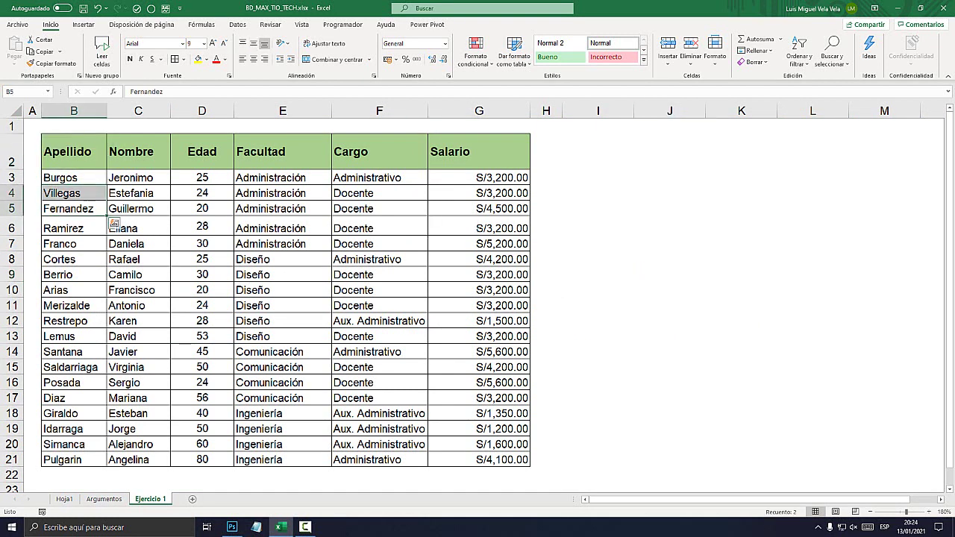
key("shift+Right")
key("shift+Right")
key("shift+Right")
key("shift+Right")
key("shift+Right")
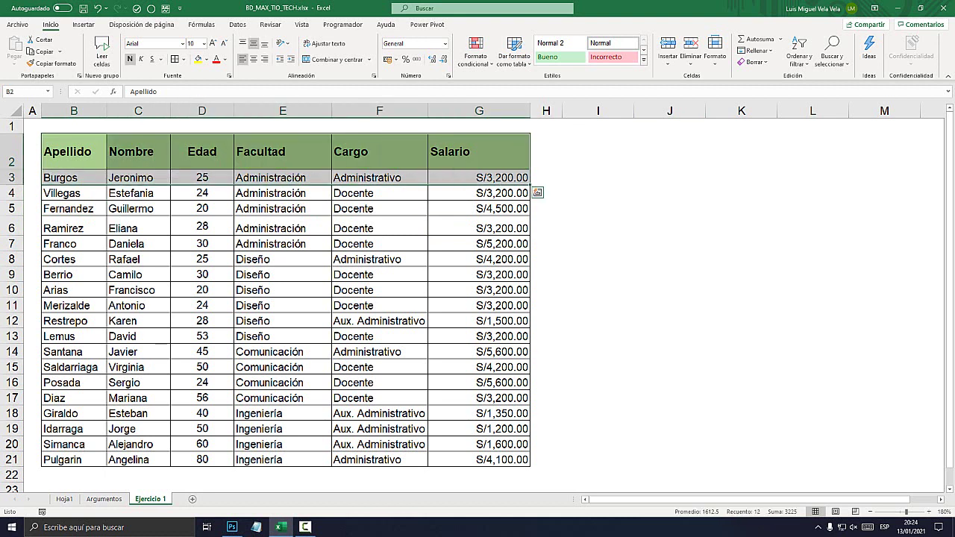
left_click(138, 208)
left_click(73, 151)
key("shift+Down")
key("shift+Right")
key("shift+Right")
key("shift+Right")
key("shift+Right")
key("shift+Right")
right_click(138, 148)
left_click(160, 167)
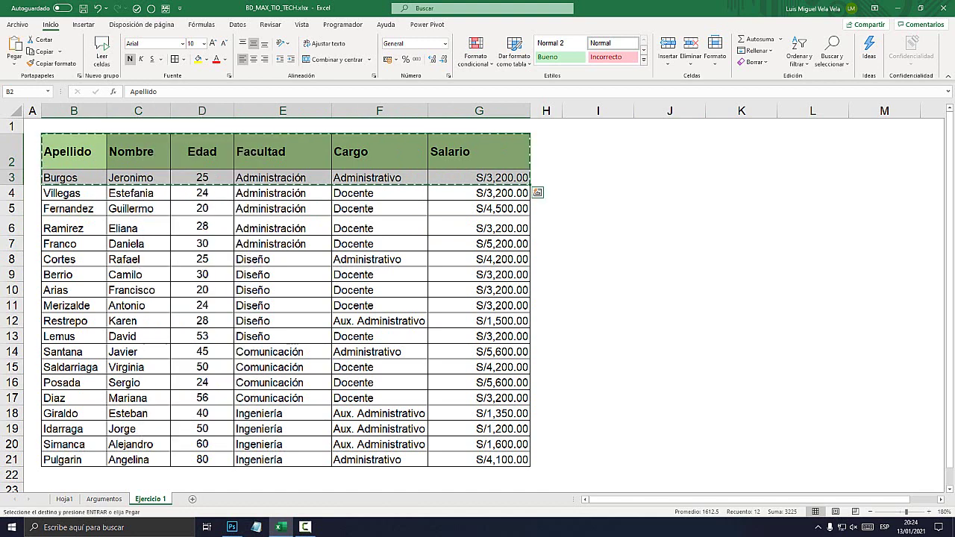
Paste the copy at I2 with source formatting and select the copied data row I3:N3
left_click(598, 151)
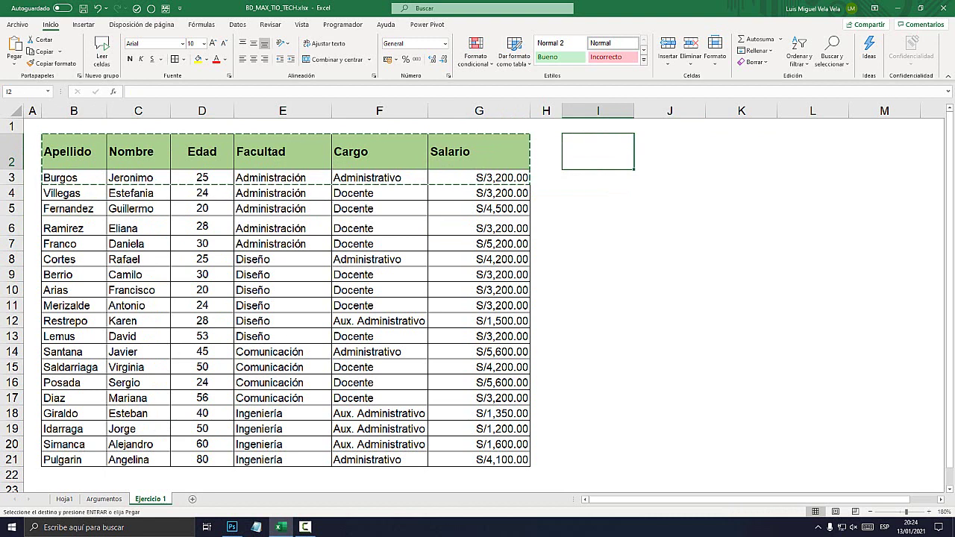
right_click(597, 148)
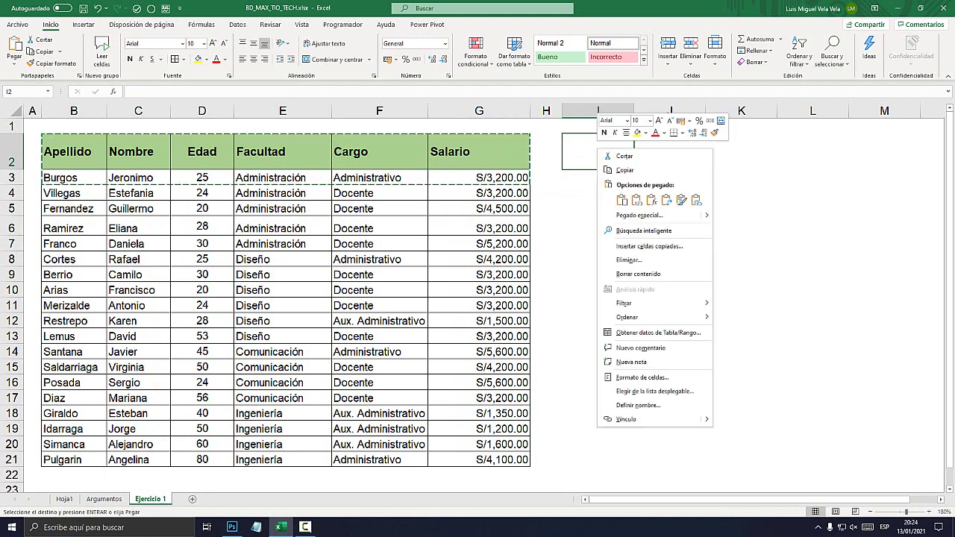
left_click(636, 200)
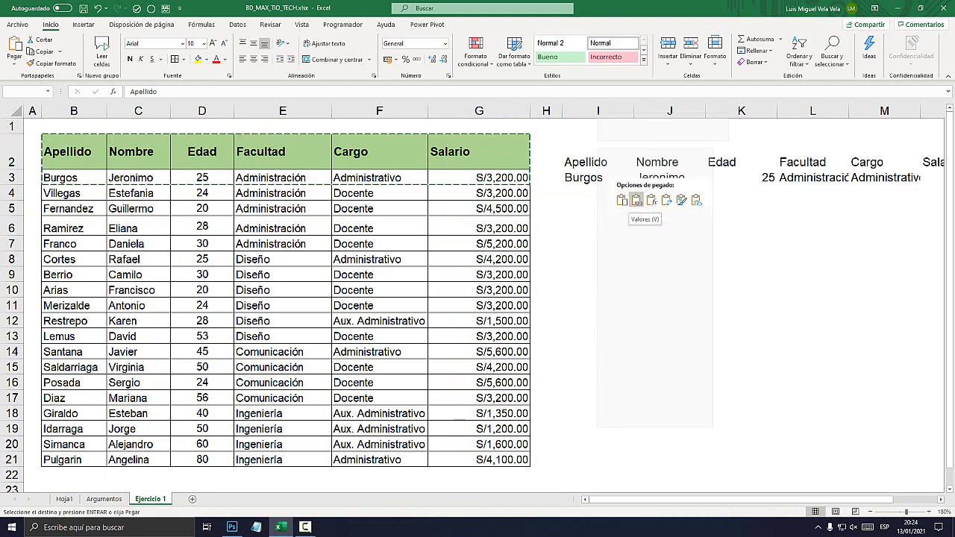
left_click(622, 200)
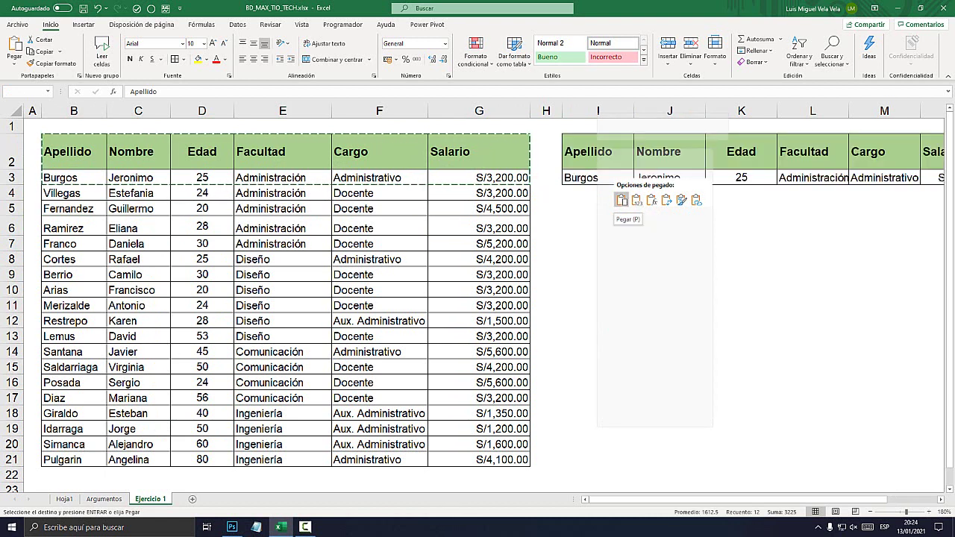
left_click(621, 200)
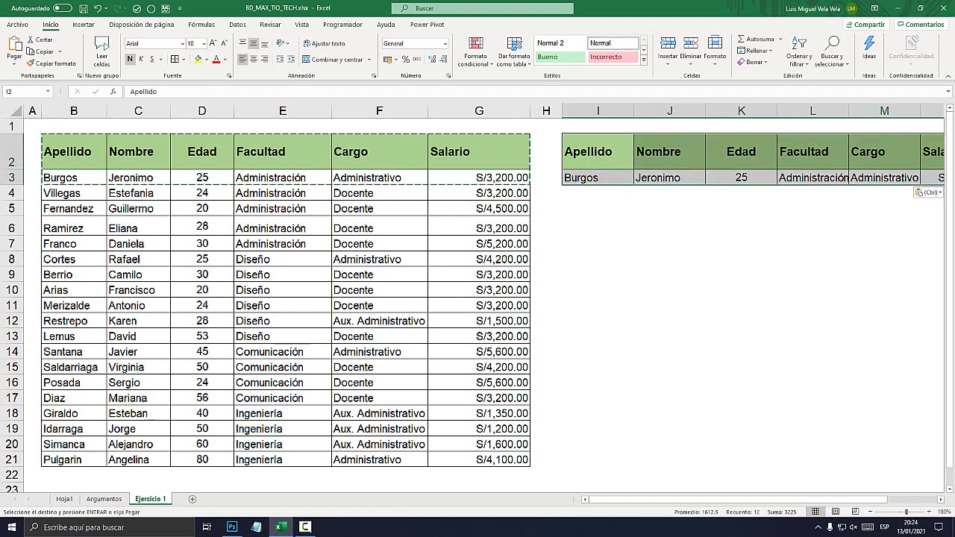
key("Escape")
scroll(478, 299, "right", 1)
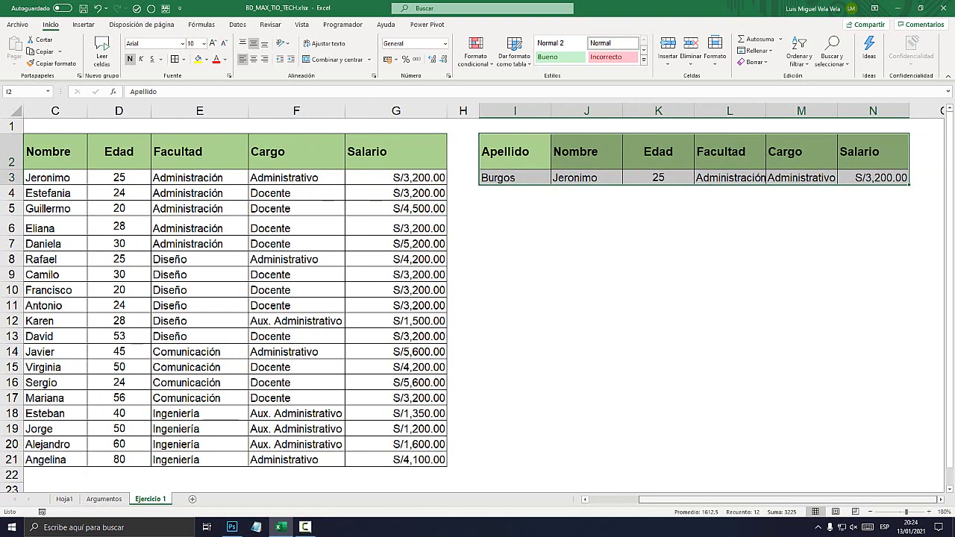
left_click(515, 192)
left_click_drag(515, 177, 873, 177)
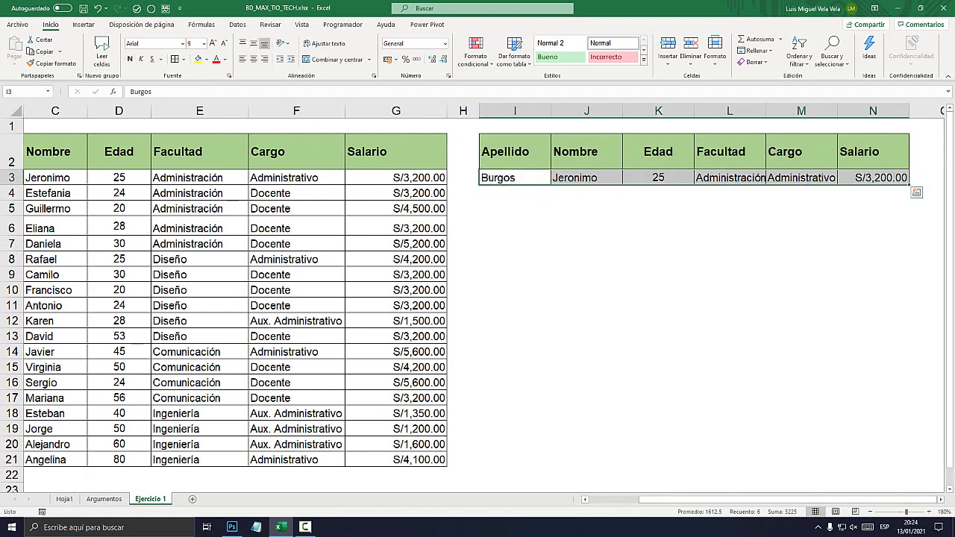
left_click(801, 243)
left_click_drag(515, 177, 873, 177)
Clear the copied Burgos values from criteria row I3:N3 below the headers
key("Delete")
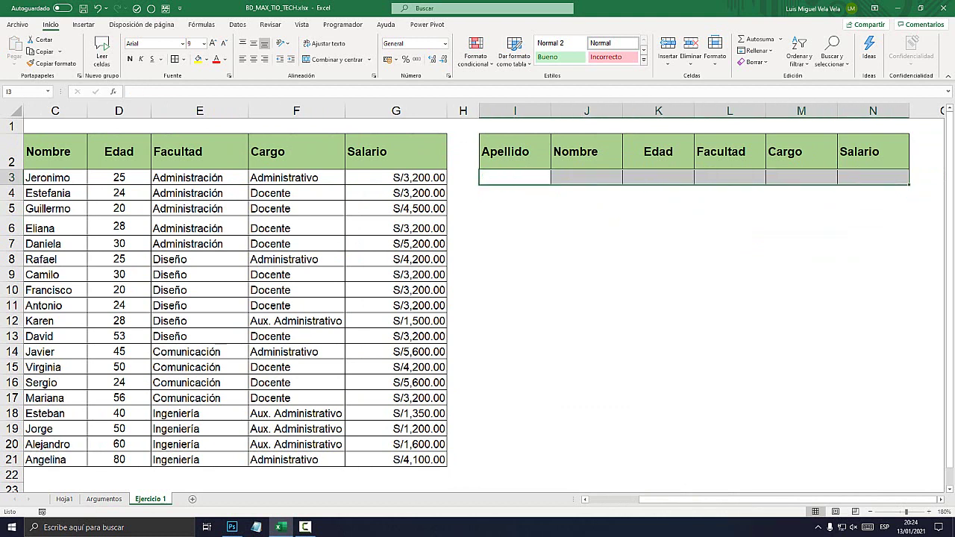
left_click(801, 244)
left_click(515, 151)
left_click(587, 151)
left_click(658, 151)
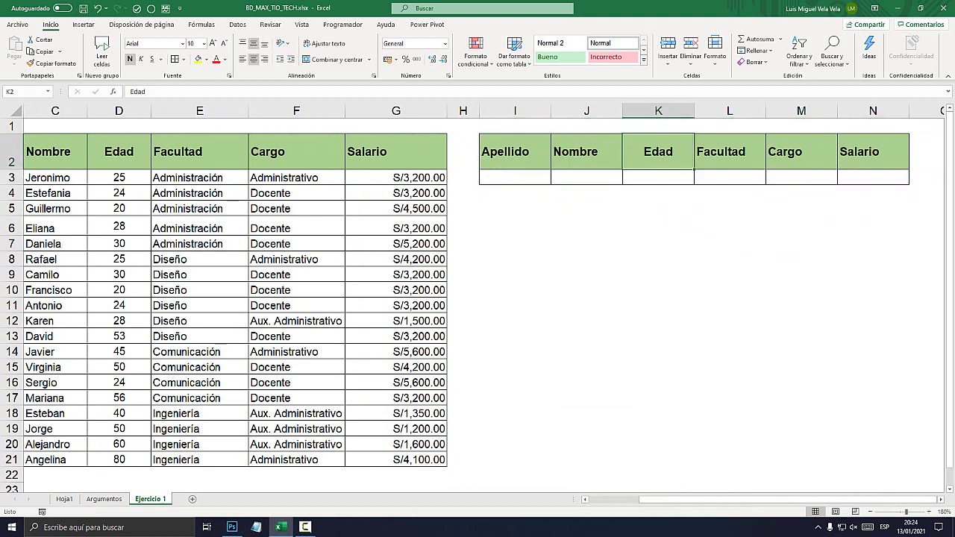
key("Tab")
key("Tab")
key("Tab")
key("Return")
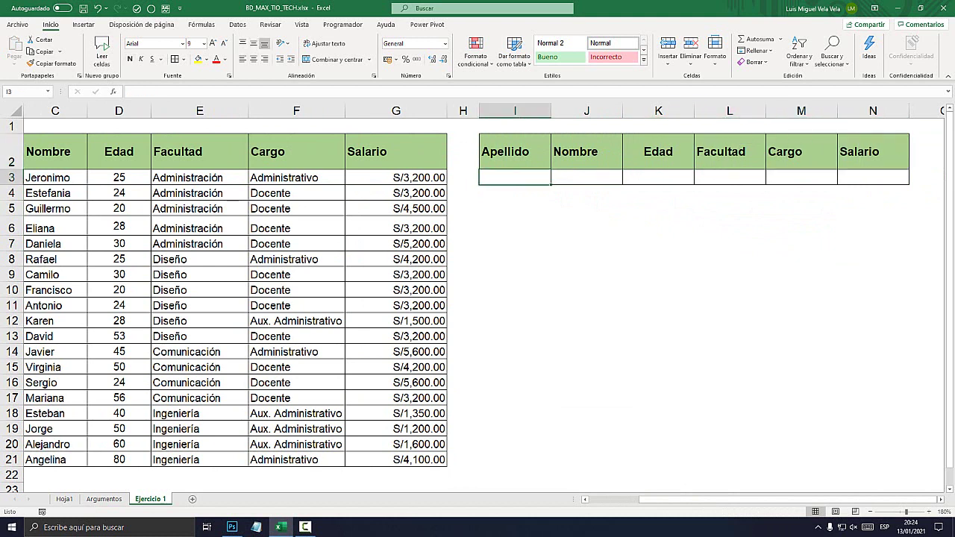
Enter Administración in L3 and autofit column L to its width
left_click(587, 176)
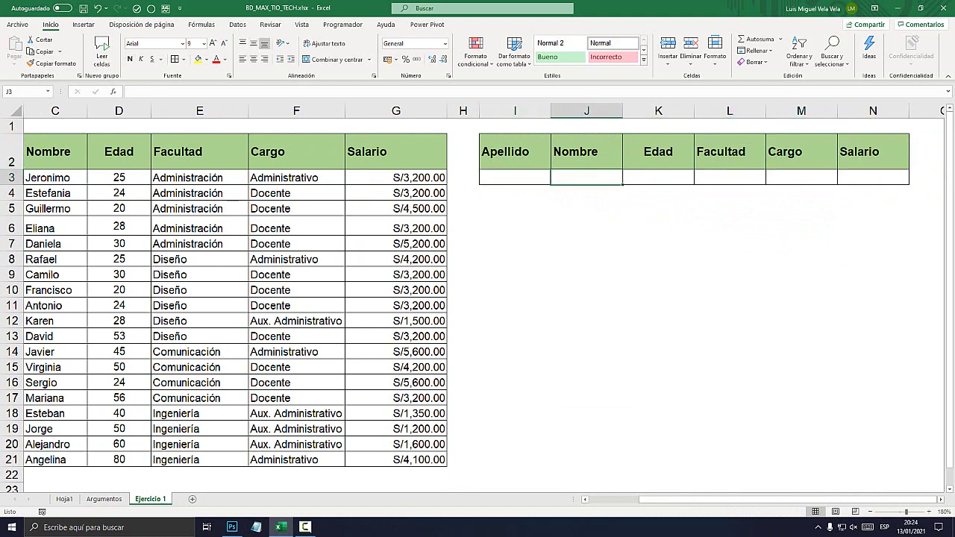
key("Tab")
key("Tab")
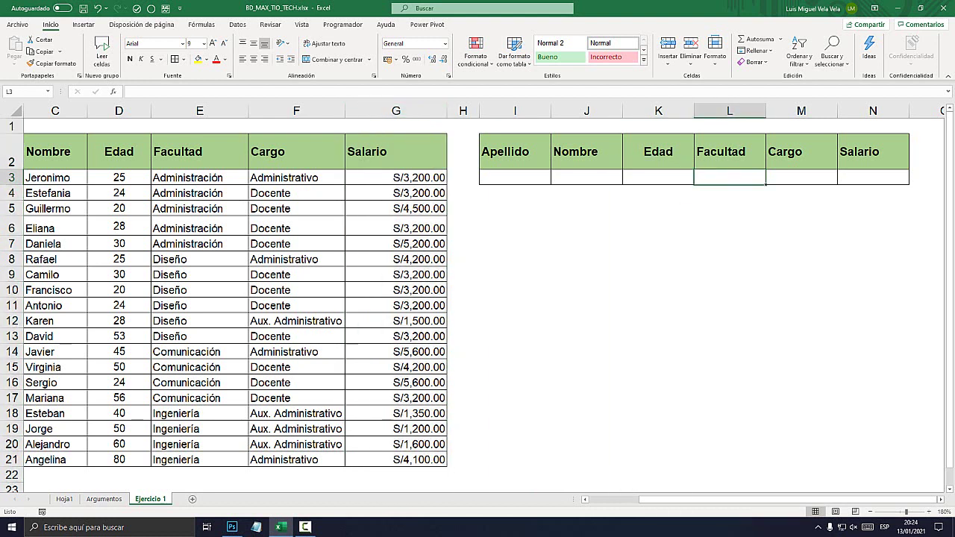
type("Administratració")
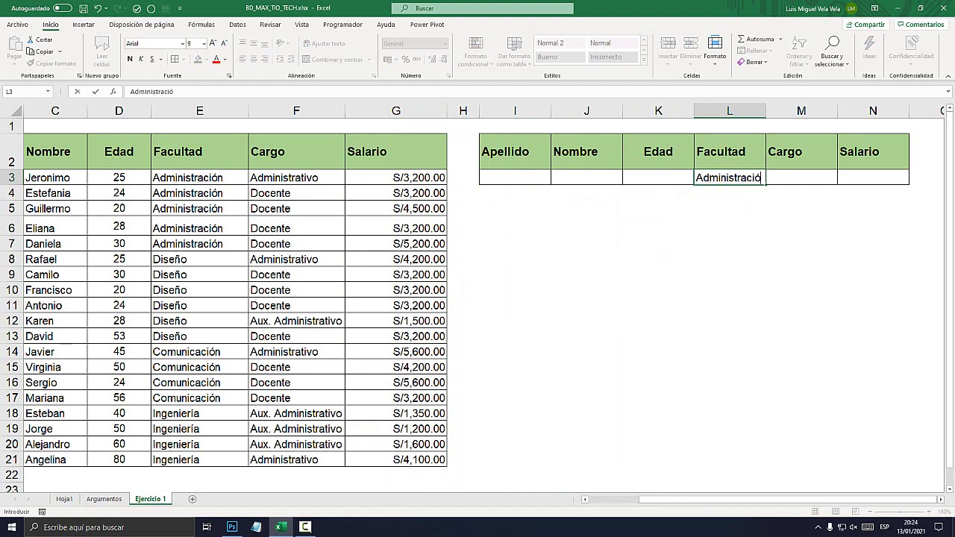
type("n")
key("Return")
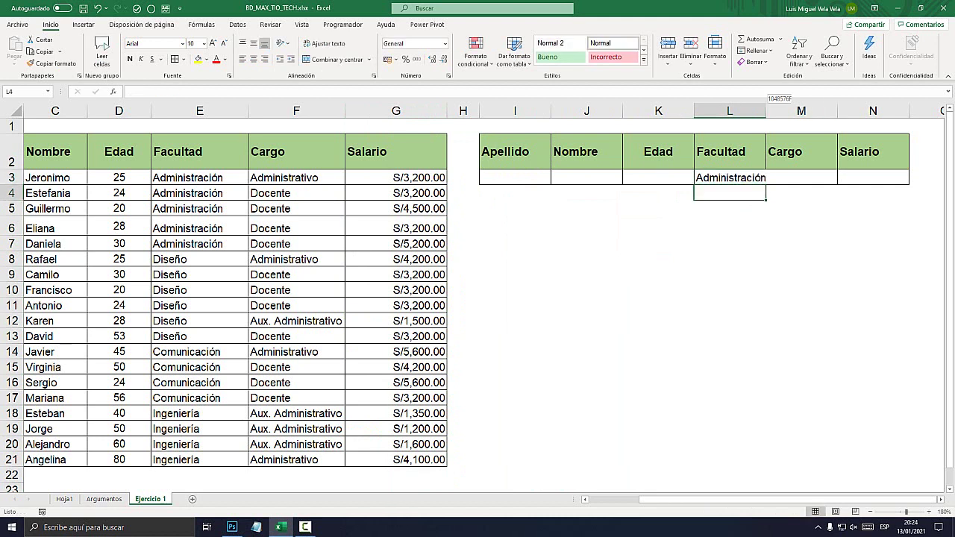
double_click(765, 110)
Clear L3 again and narrow column H between the two tables
left_click(734, 257)
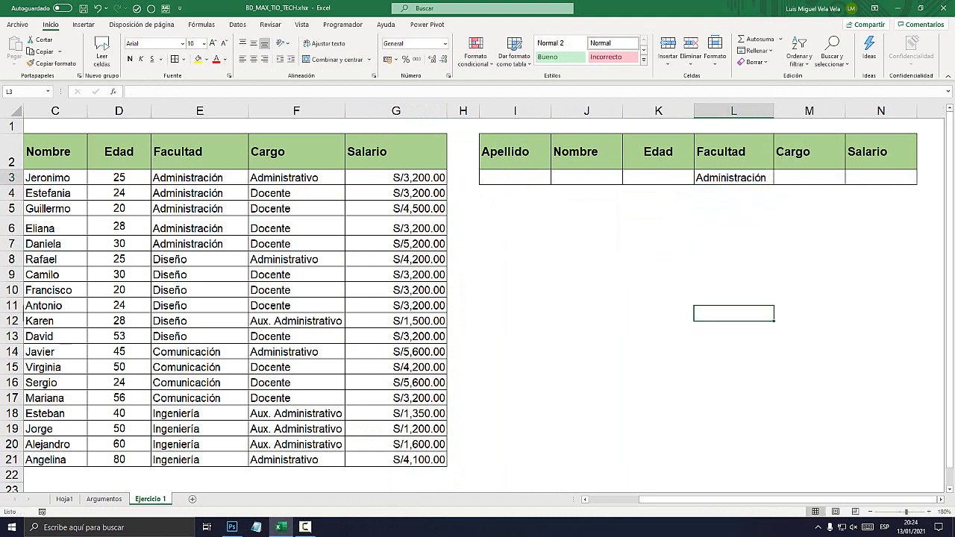
left_click(733, 178)
key("Delete")
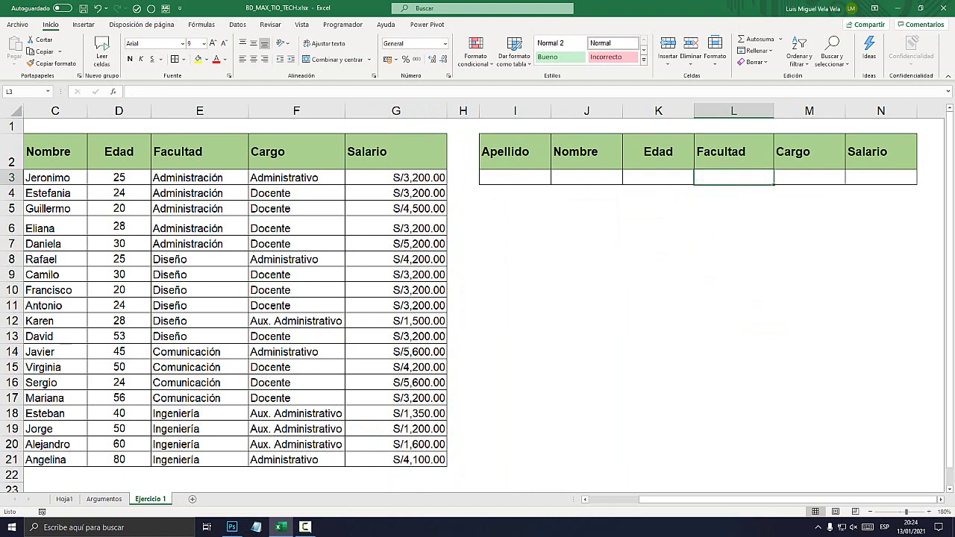
scroll(477, 298, "left", 2)
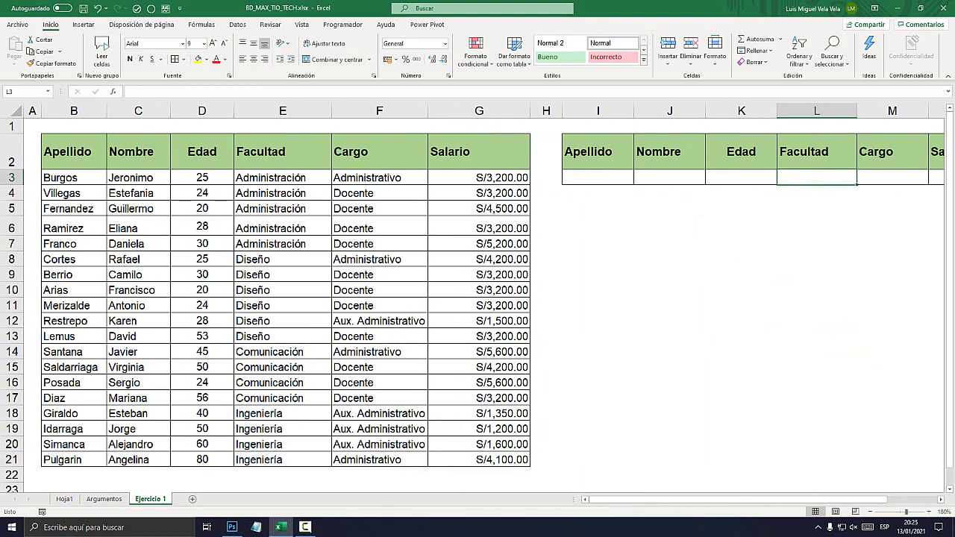
left_click_drag(562, 110, 547, 110)
left_click(582, 208)
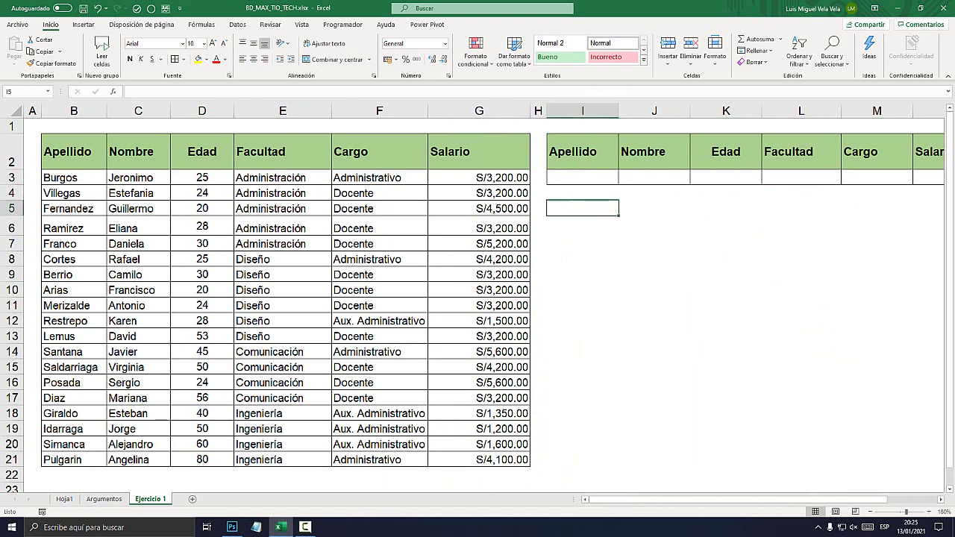
left_click(582, 226)
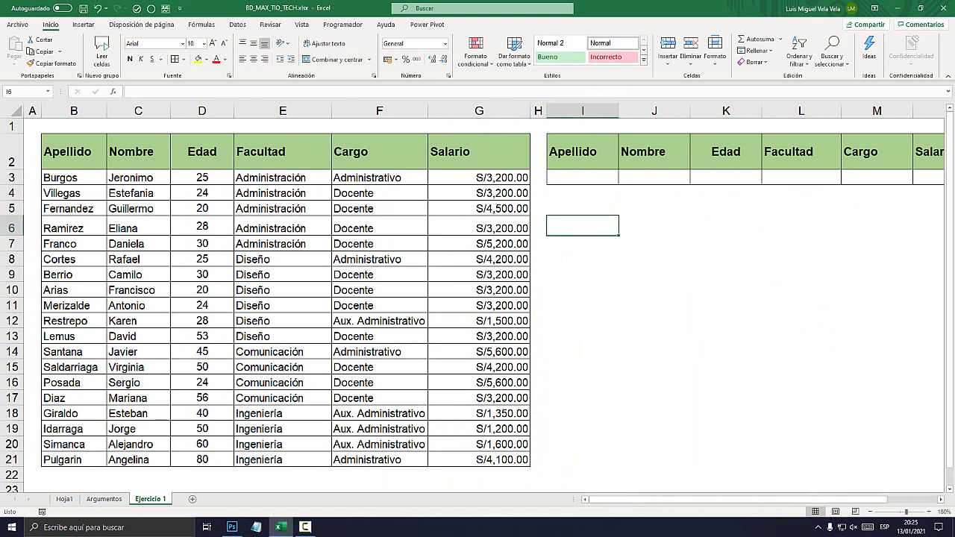
Give cell I6 a large 28-point font and widen column I to fit it
key("ctrl+z")
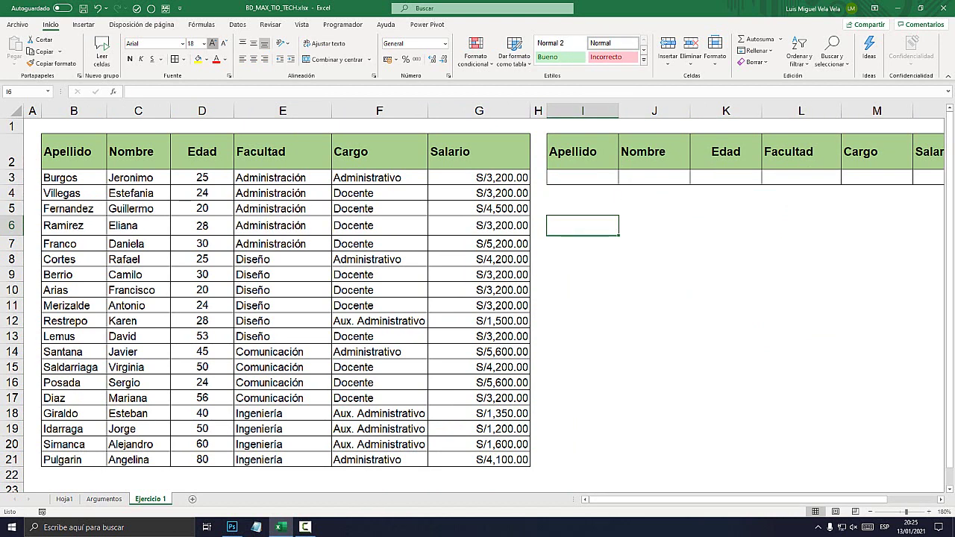
key("ctrl+shift+greater")
key("ctrl+shift+greater")
key("ctrl+shift+greater")
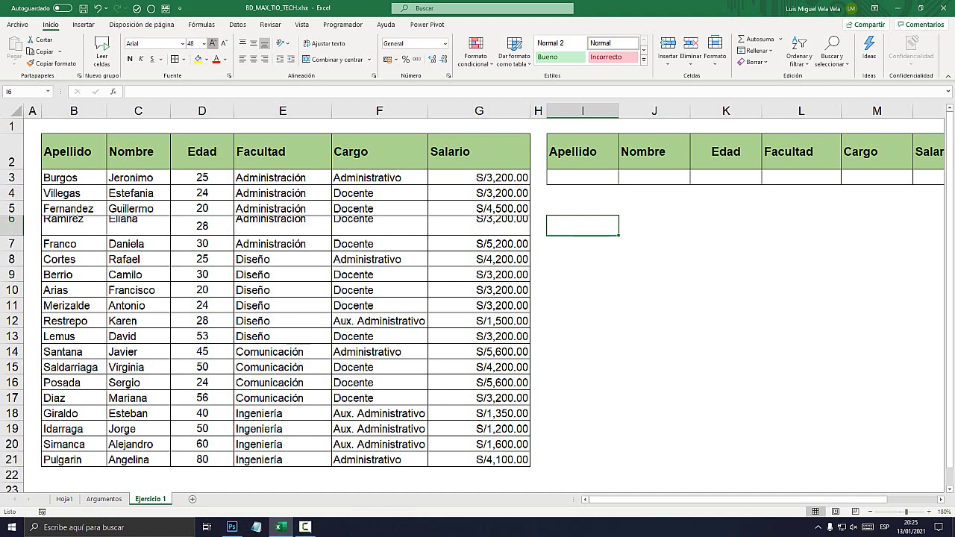
left_click_drag(618, 111, 650, 110)
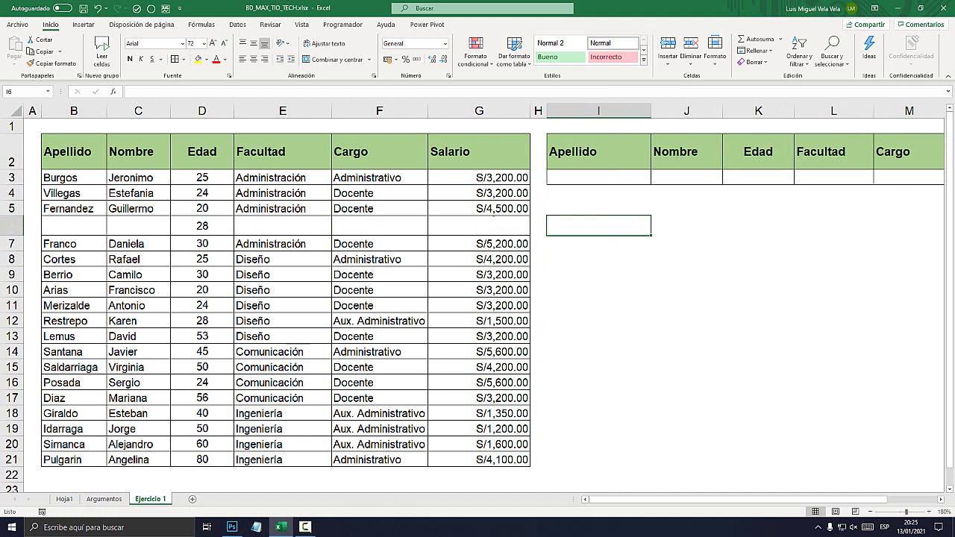
type("=")
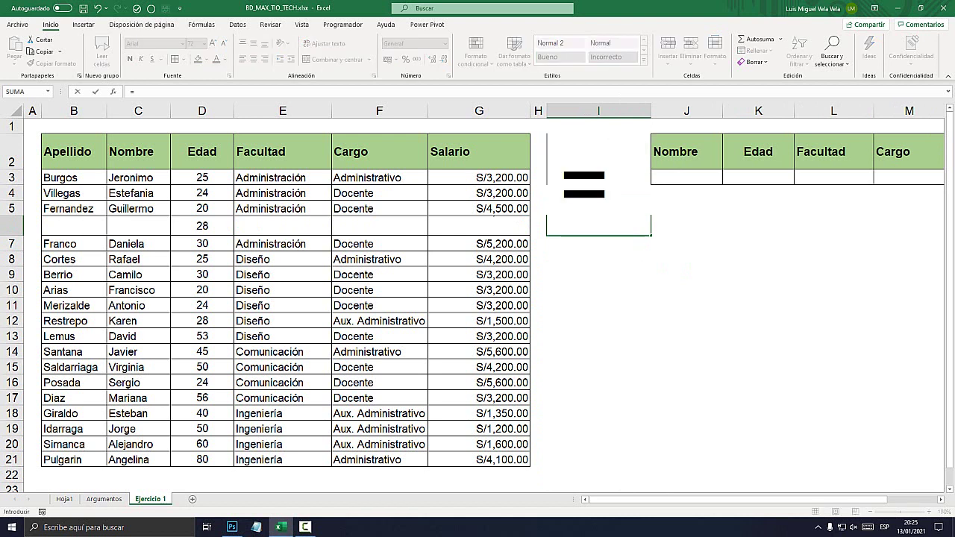
key("Escape")
key("Down")
key("Down")
key("Down")
key("Up")
key("Up")
key("Up")
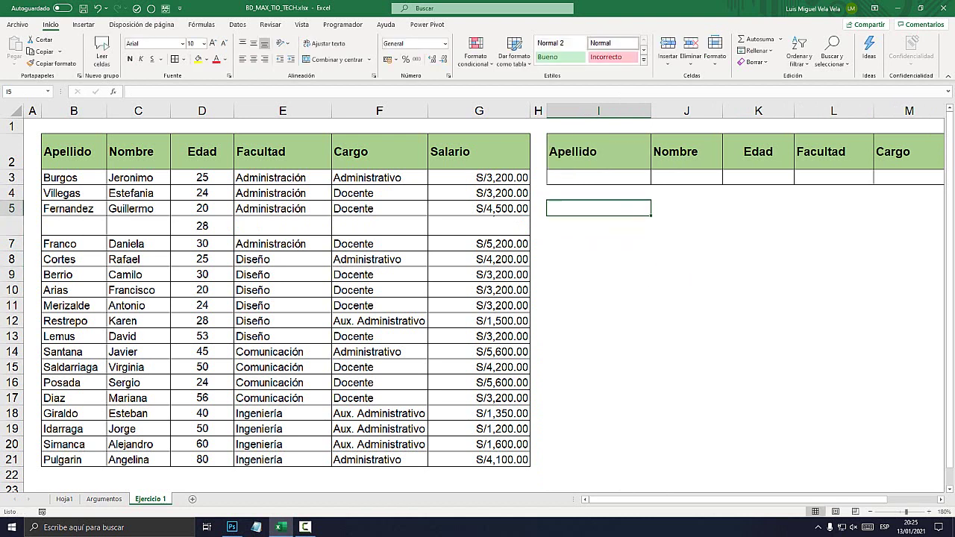
key("Down")
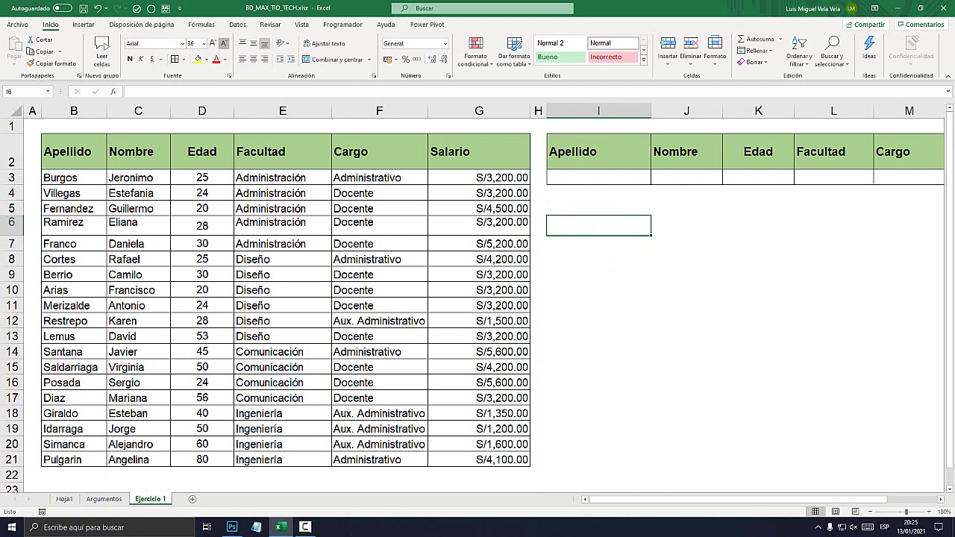
key("ctrl+shift+less")
Start =BDMAX( in I6 and select the salary table B2:G21 as its database
type("=")
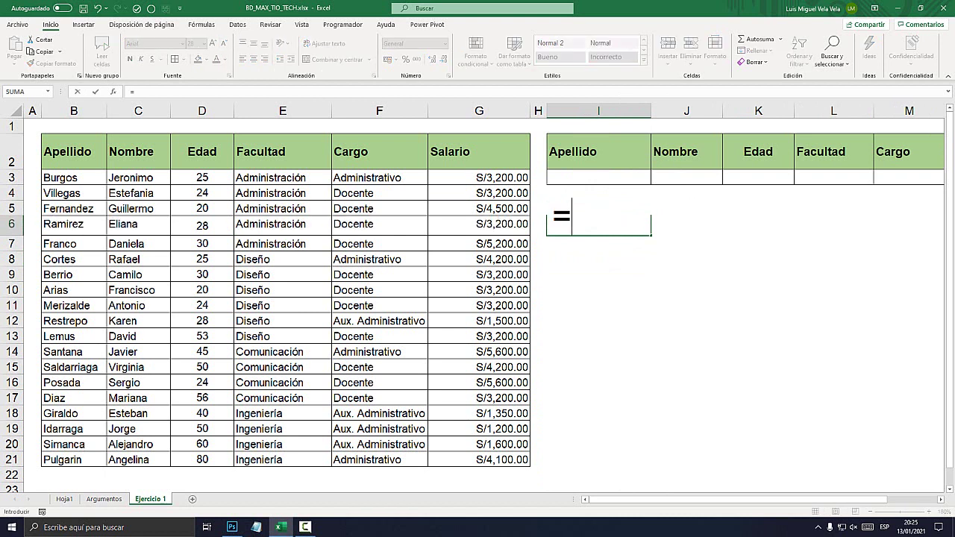
type("b")
key("BackSpace")
type("BD")
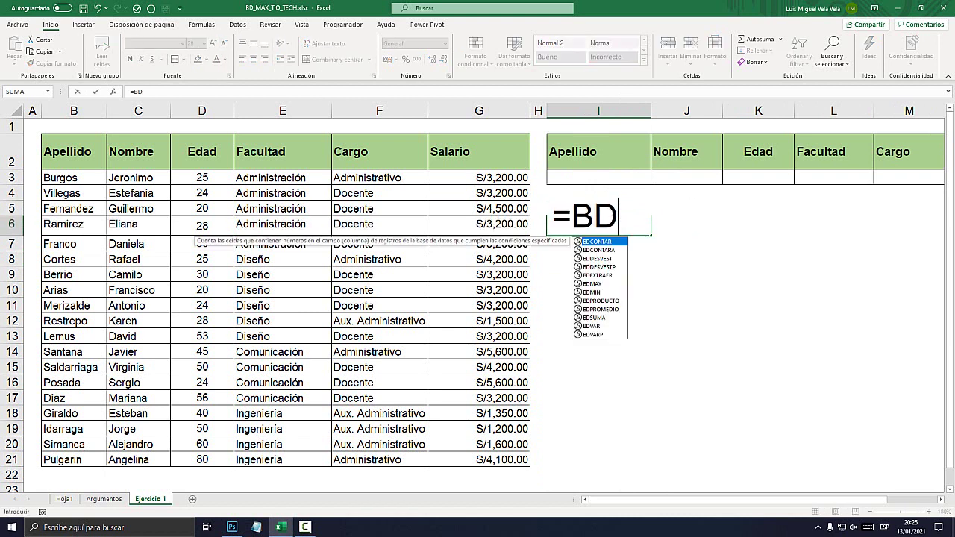
type("MAZX")
key("BackSpace")
key("BackSpace")
type("X(")
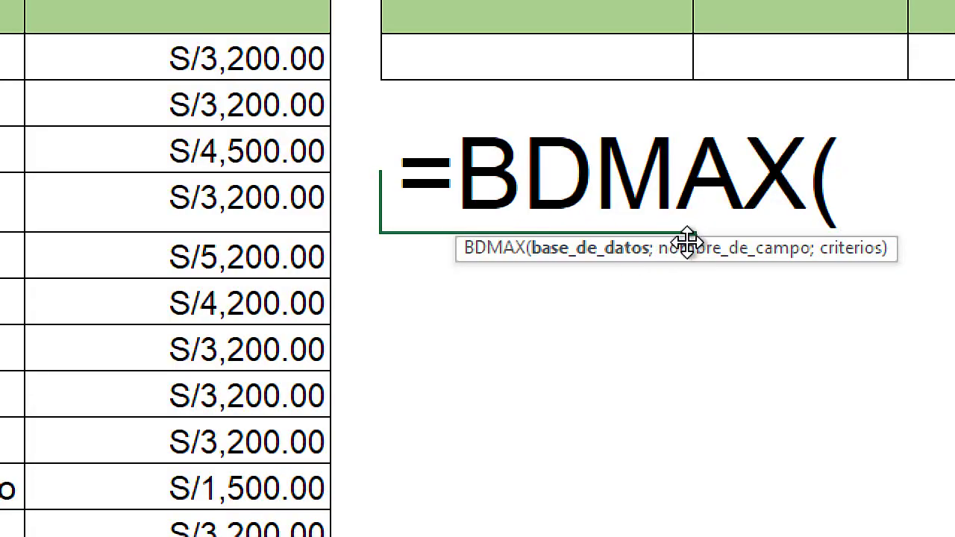
left_click_drag(648, 239, 637, 202)
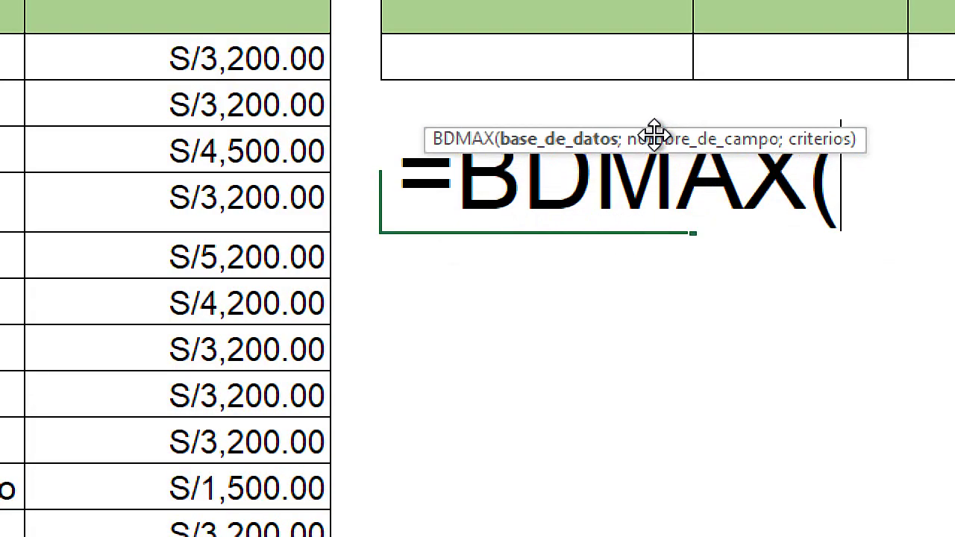
left_click_drag(655, 134, 648, 88)
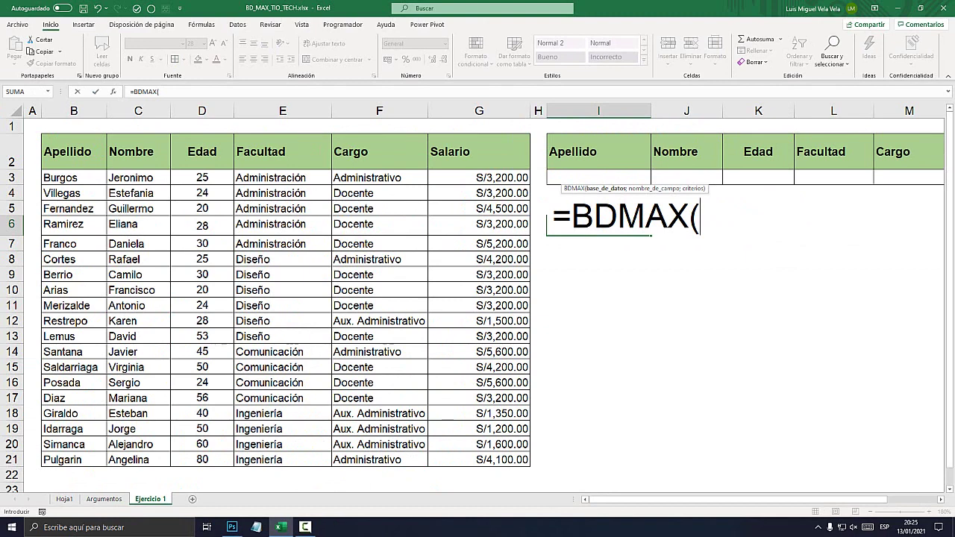
mouse_move(73, 153)
left_mouse_down()
mouse_move(422, 295)
mouse_move(526, 463)
left_mouse_up()
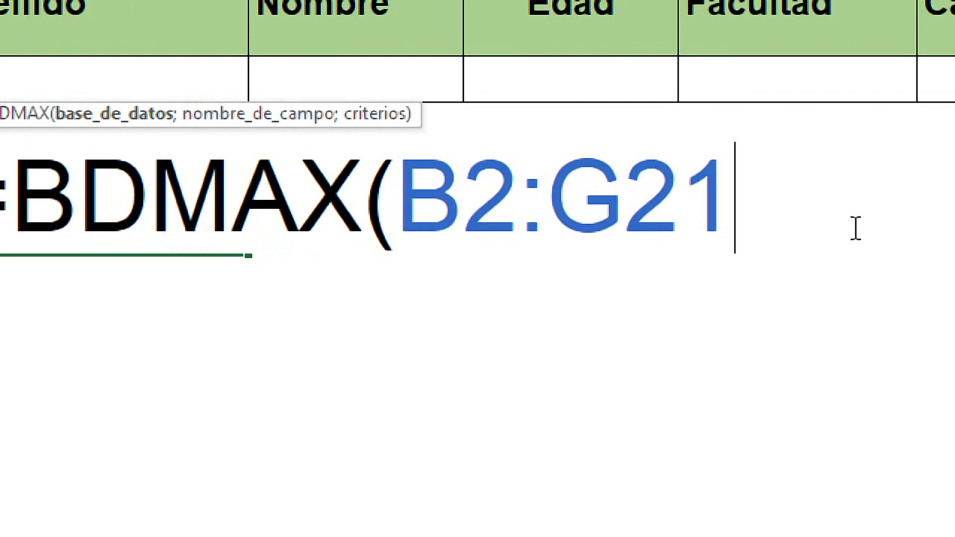
Finish the formula as =BDMAX(B2:G21;G2;I2:N3), using field G2 and criteria I2:N3, returning 5600
type(";")
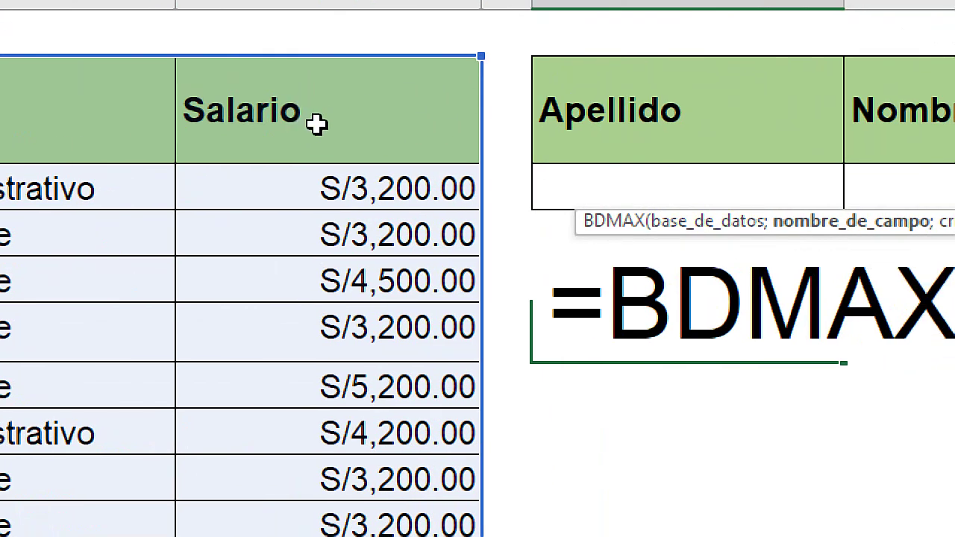
left_click(318, 123)
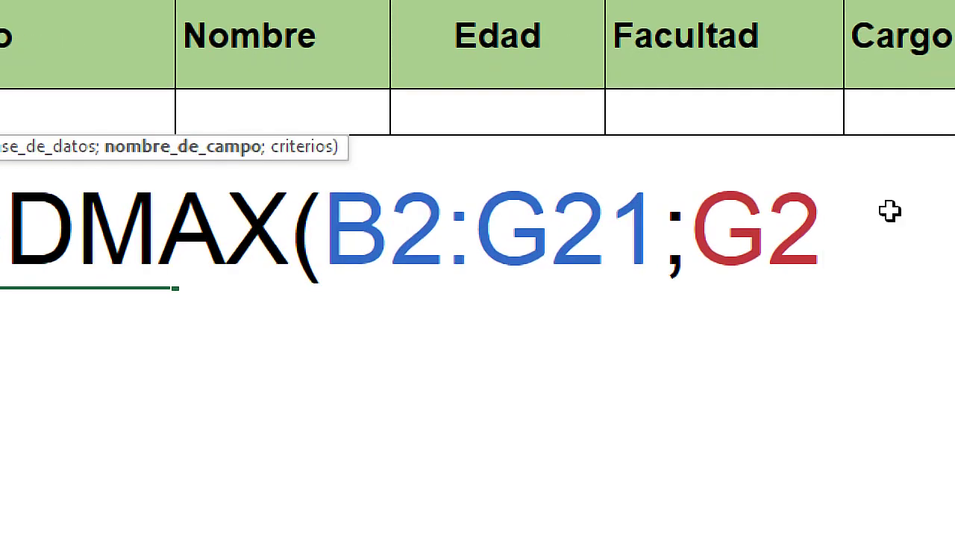
type(";")
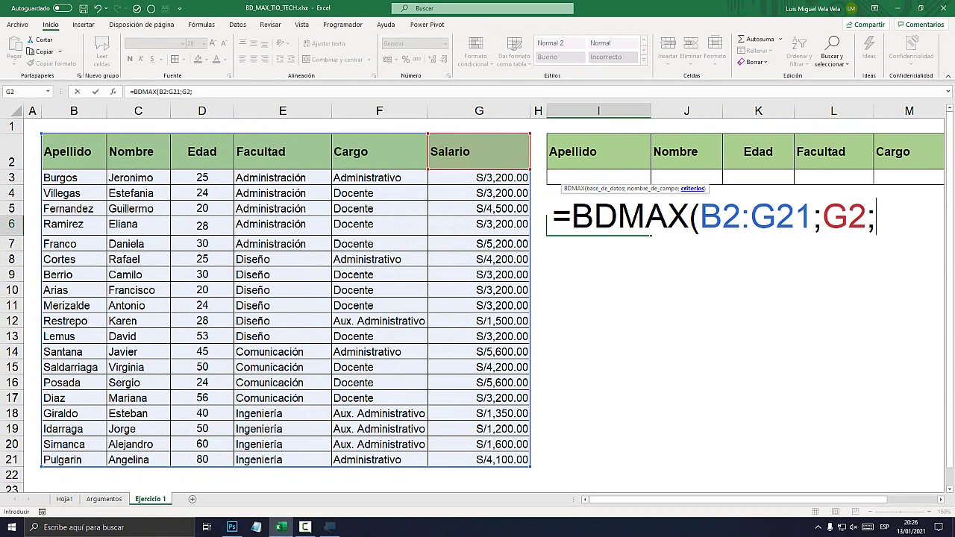
left_click_drag(589, 153, 933, 182)
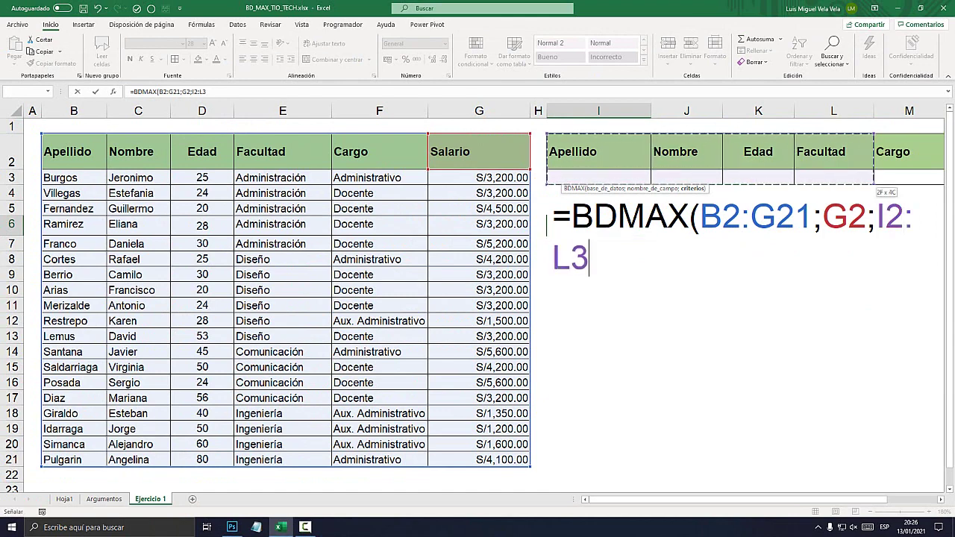
left_click_drag(940, 183, 870, 182)
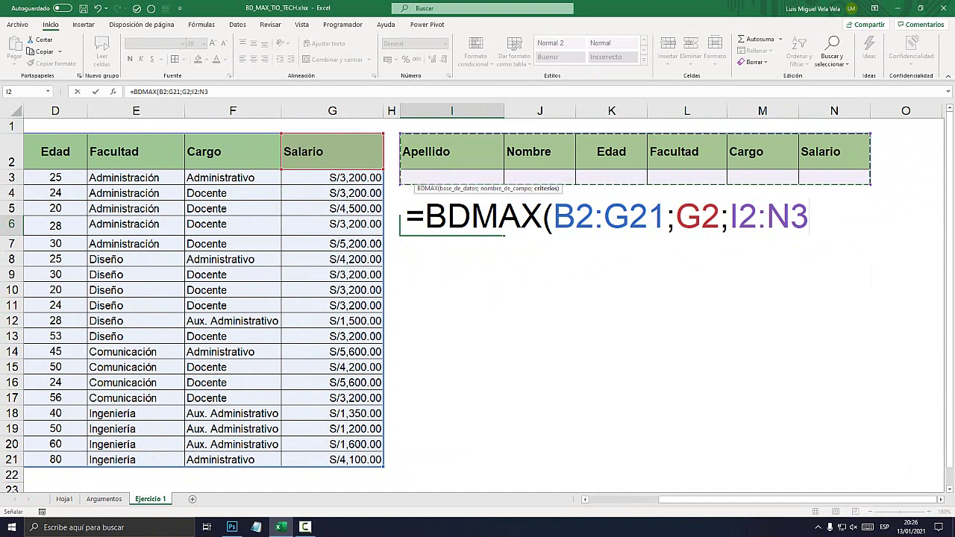
type(")")
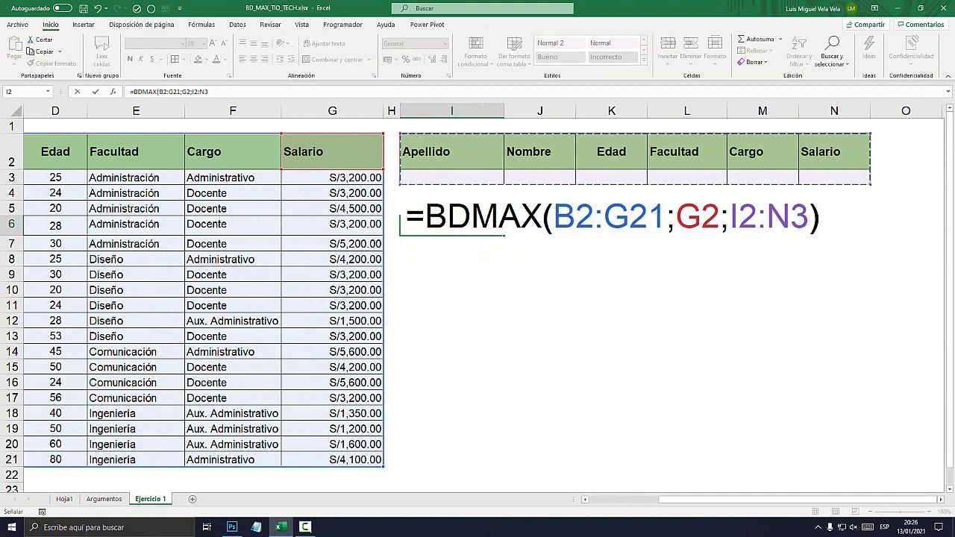
key("Return")
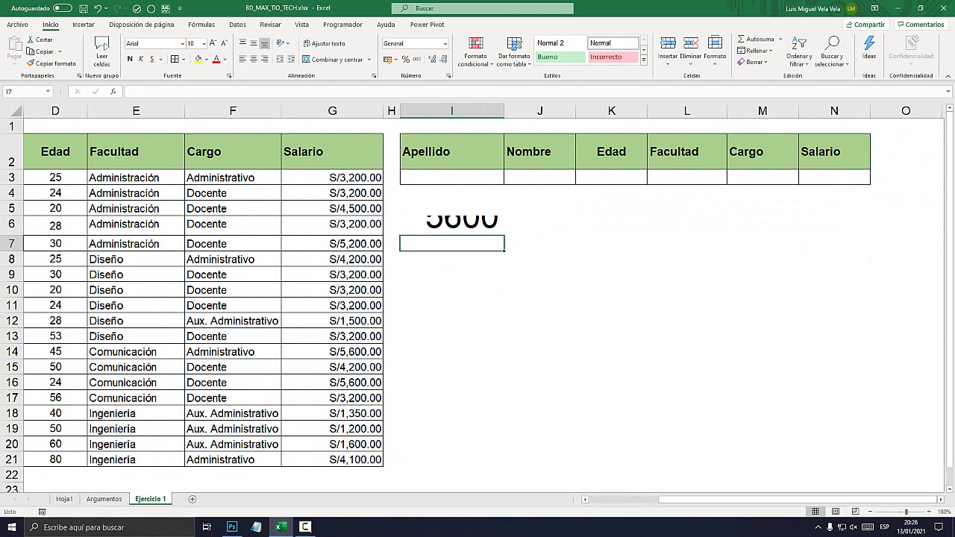
left_click(451, 224)
left_click_drag(12, 235, 12, 253)
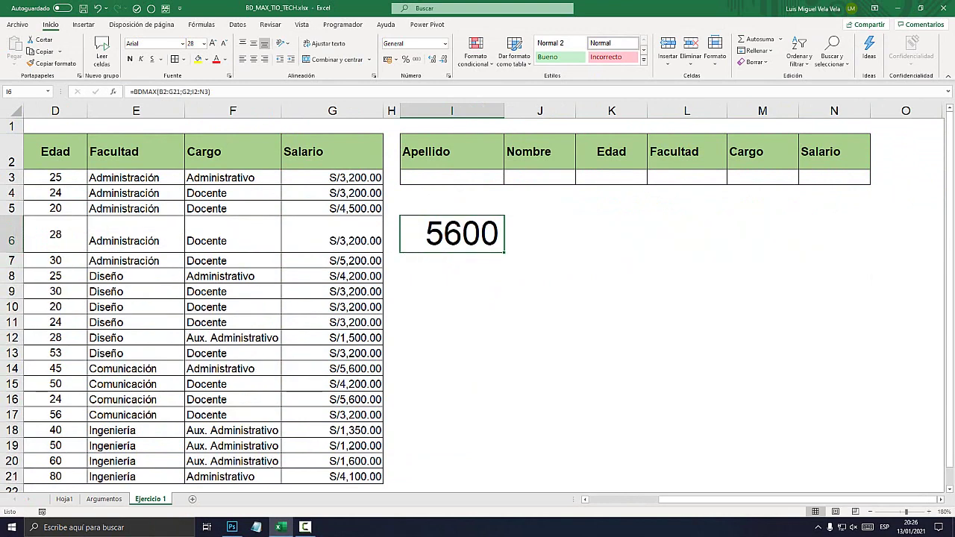
left_click_drag(747, 500, 709, 500)
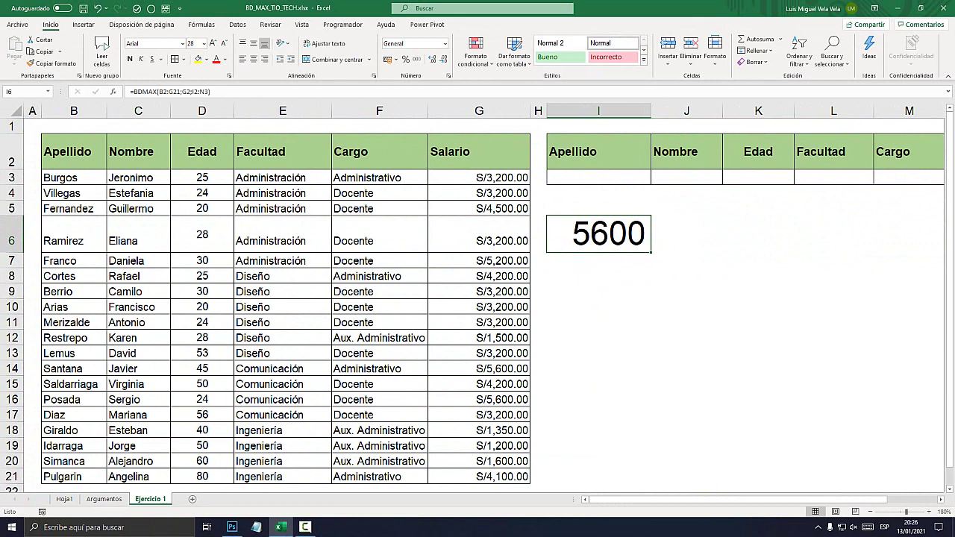
key("Up")
key("Up")
key("Up")
key("Right")
key("Right")
key("Right")
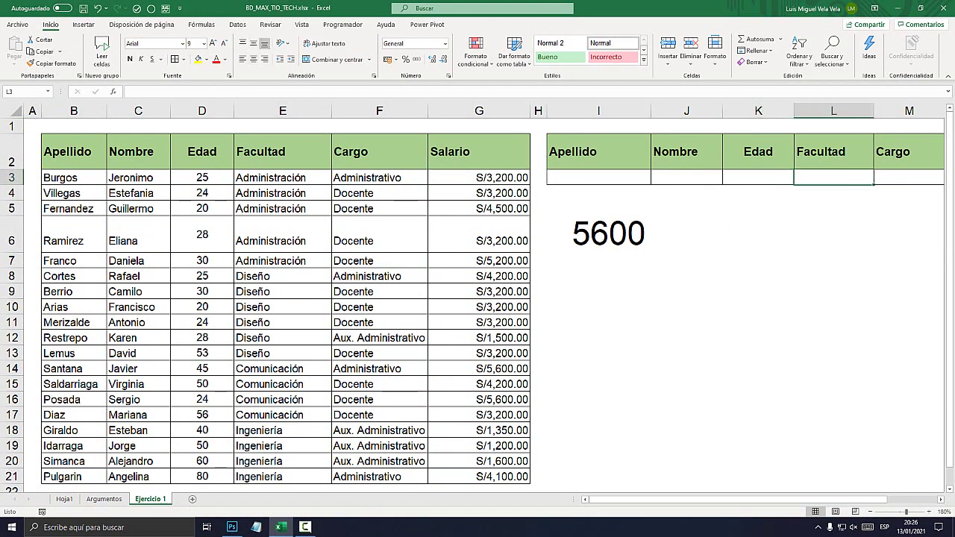
left_click_drag(479, 177, 479, 426)
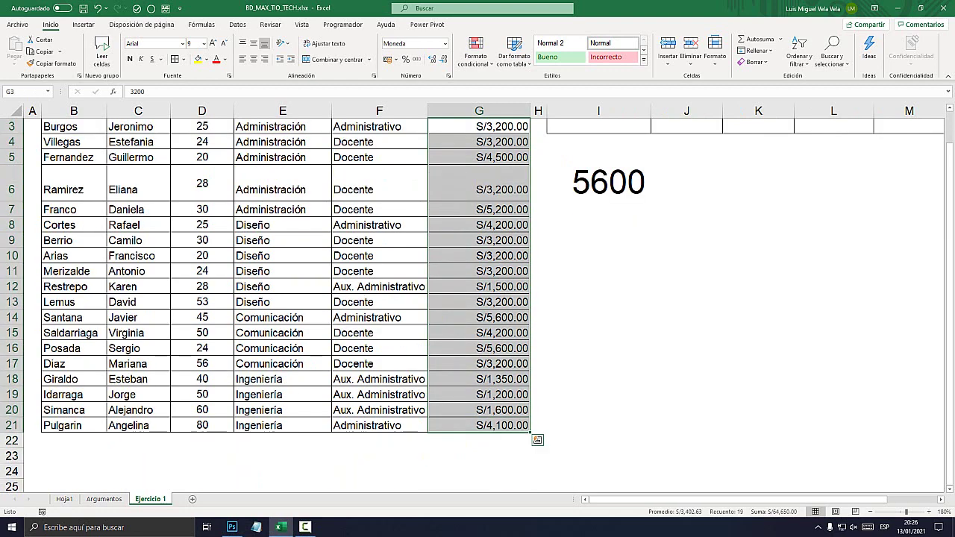
scroll(479, 298, "up", 1)
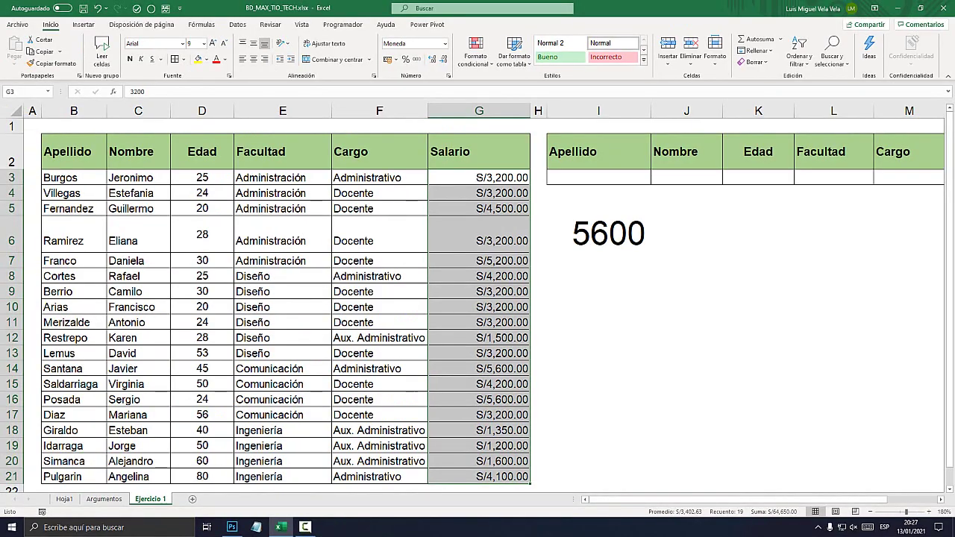
scroll(484, 299, "right", 1)
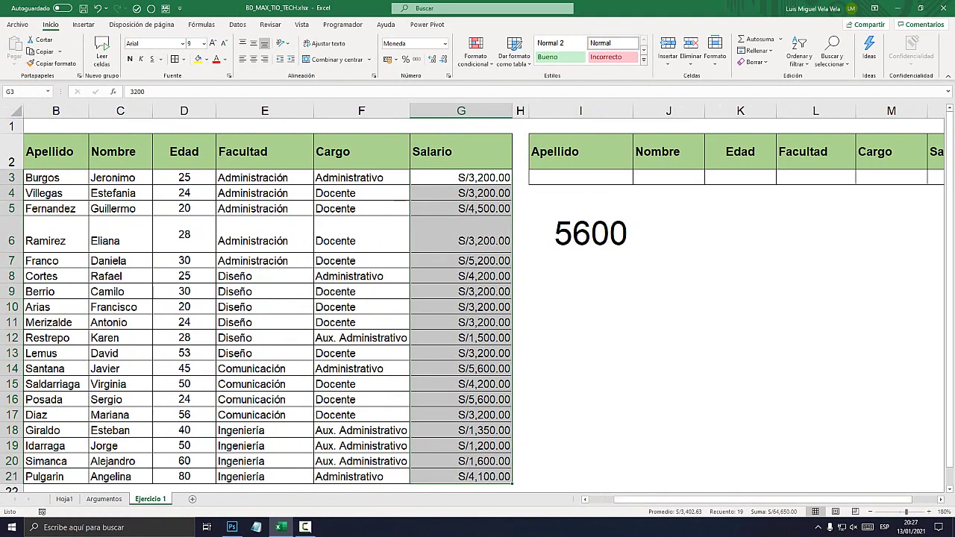
Check how the Administración entries are written in the table's Facultad column
left_click(815, 177)
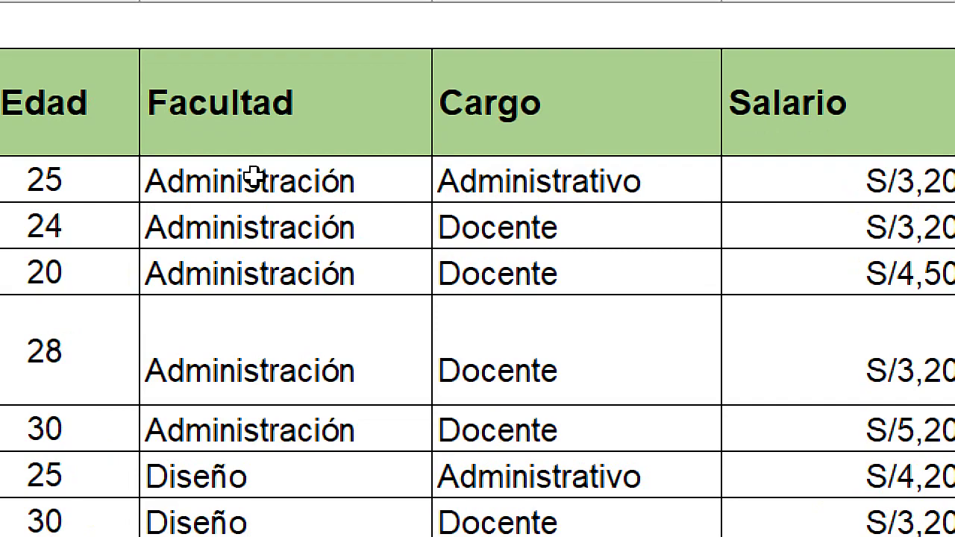
left_click(253, 177)
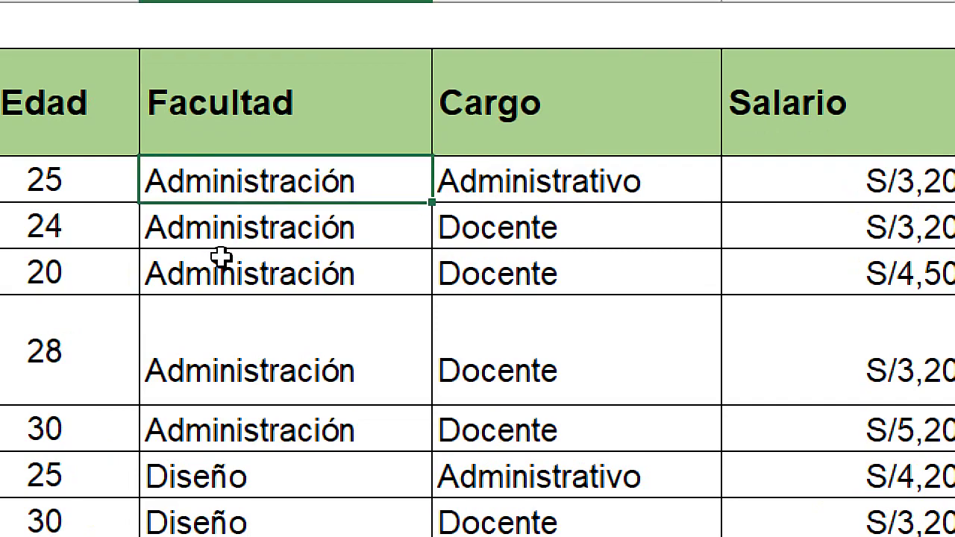
left_click(257, 206)
left_click(253, 192)
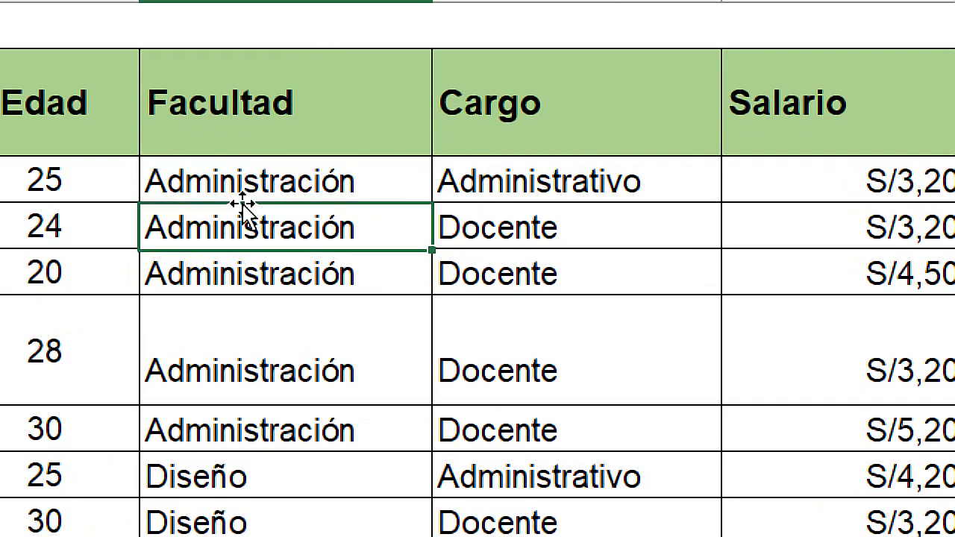
left_click(243, 192)
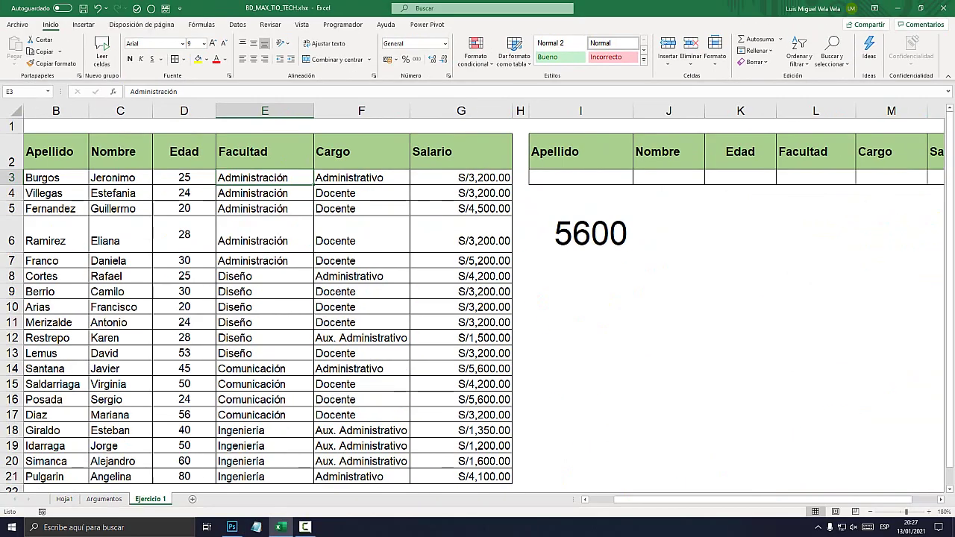
Enter Administración in criteria cell L3, changing the BDMAX result to 5200
left_click(816, 177)
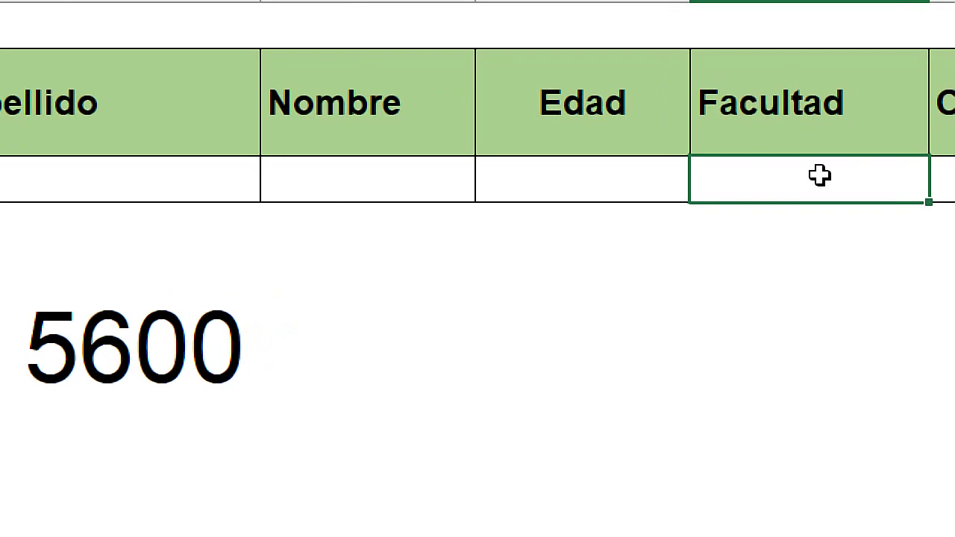
type("aD")
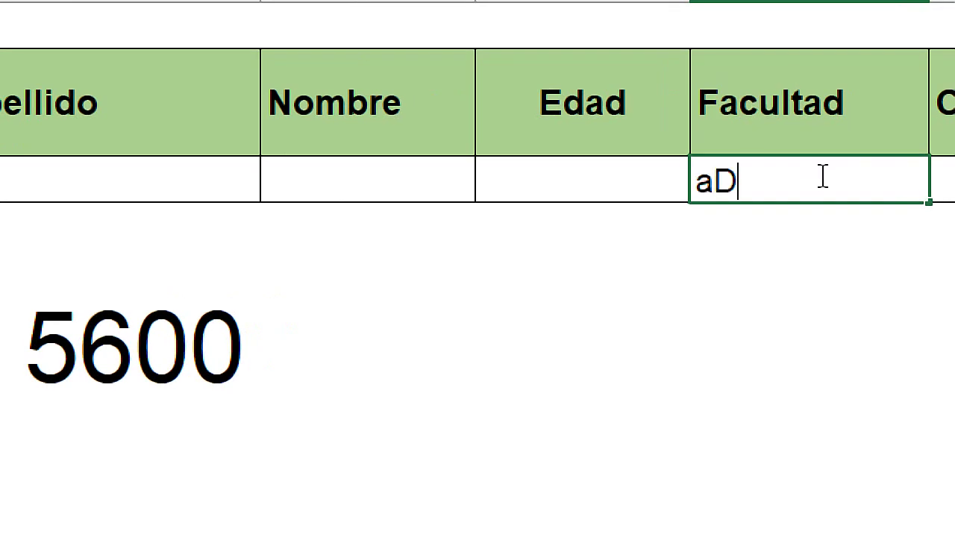
type("MINI")
key("BackSpace")
key("BackSpace")
key("BackSpace")
key("BackSpace")
key("BackSpace")
key("BackSpace")
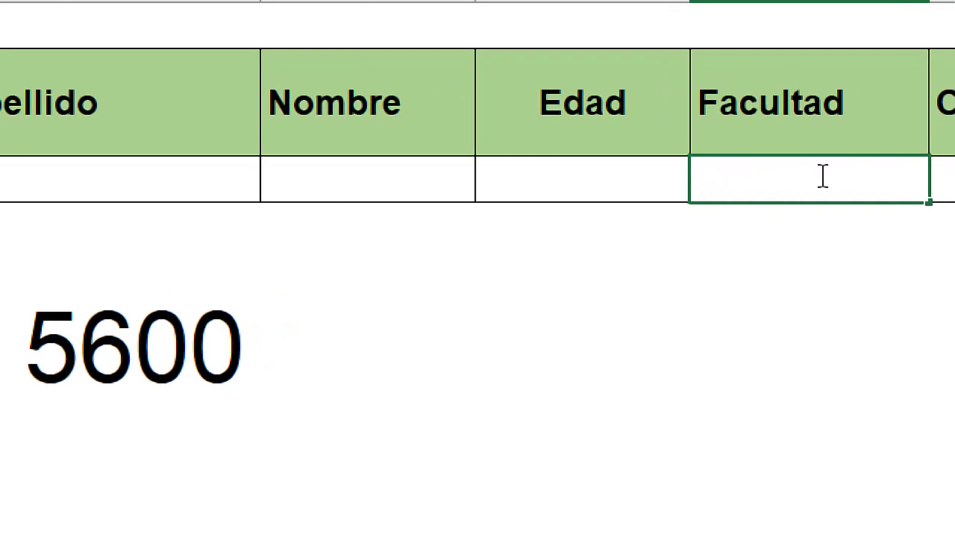
type("Administraci´po")
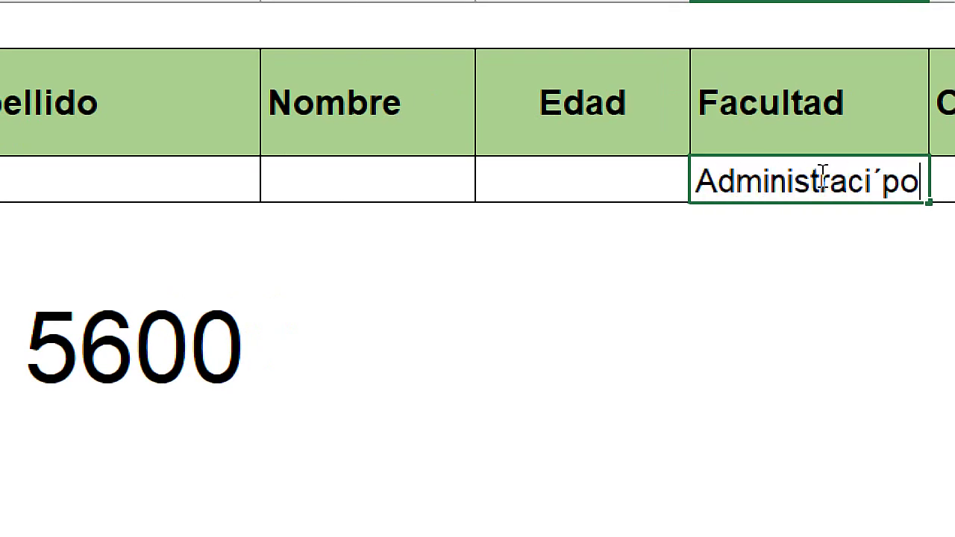
key("BackSpace")
key("BackSpace")
type("ó")
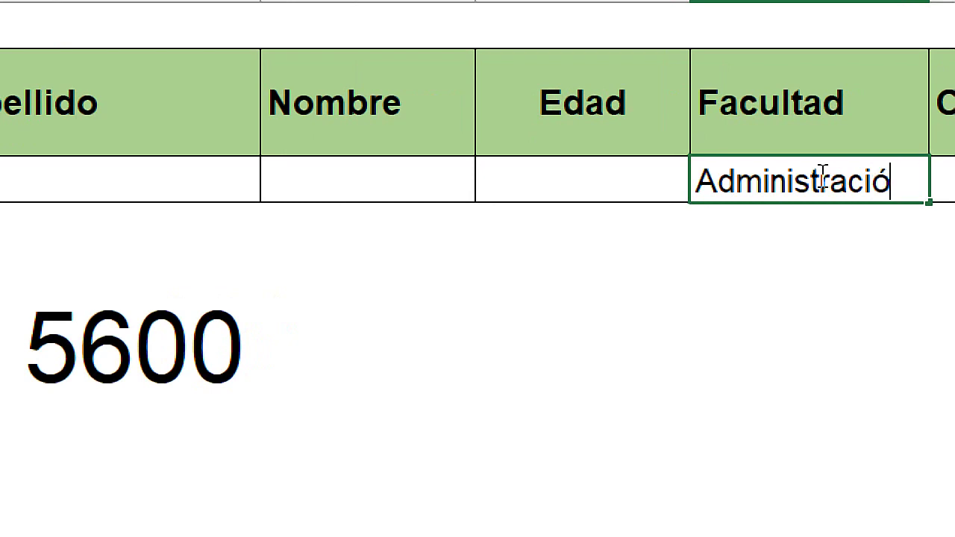
type("n")
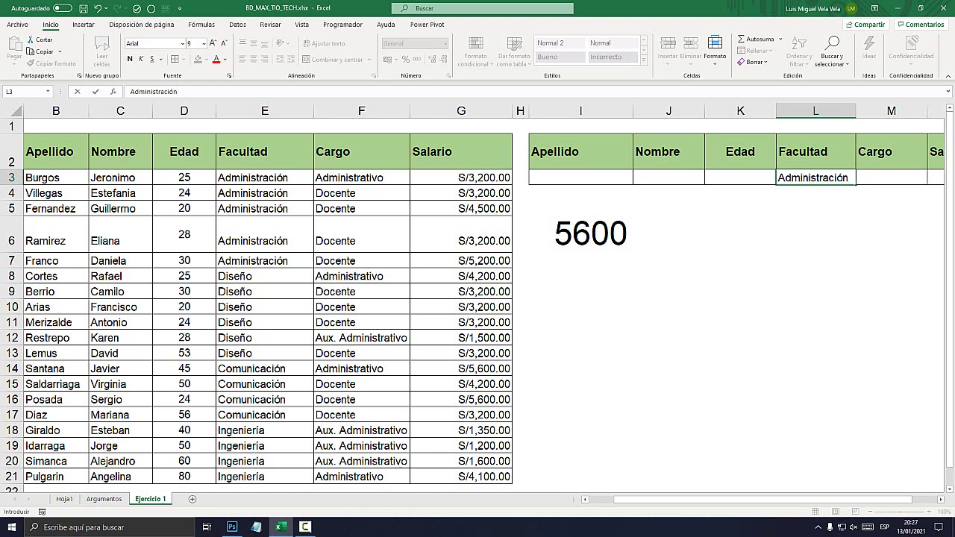
key("Return")
left_click(581, 233)
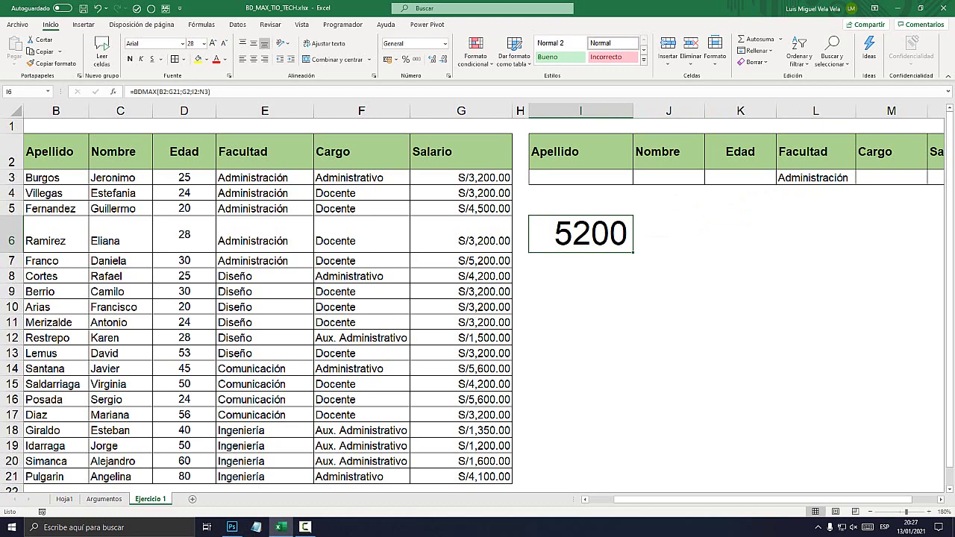
left_click_drag(252, 178, 461, 208)
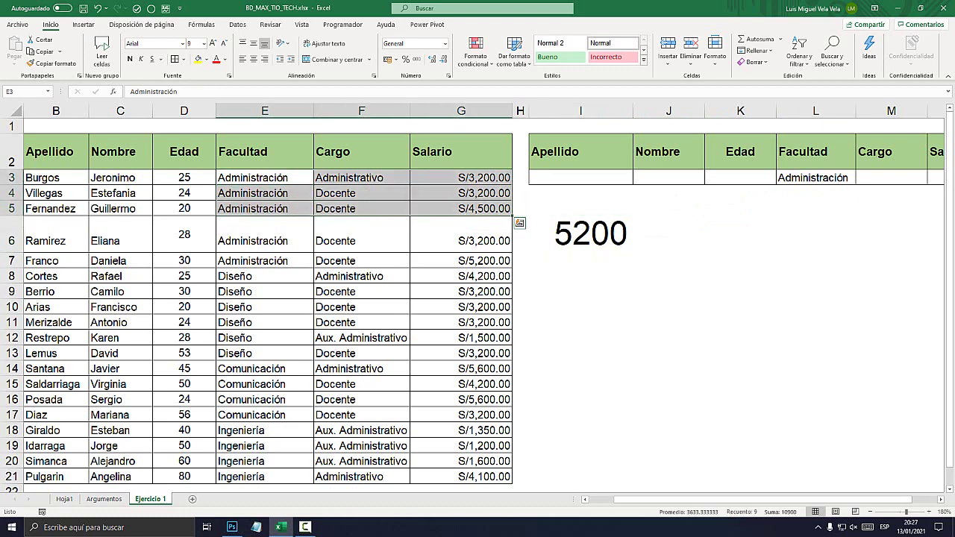
scroll(478, 298, "down", 1)
scroll(478, 298, "up", 1)
left_click_drag(461, 261, 252, 178)
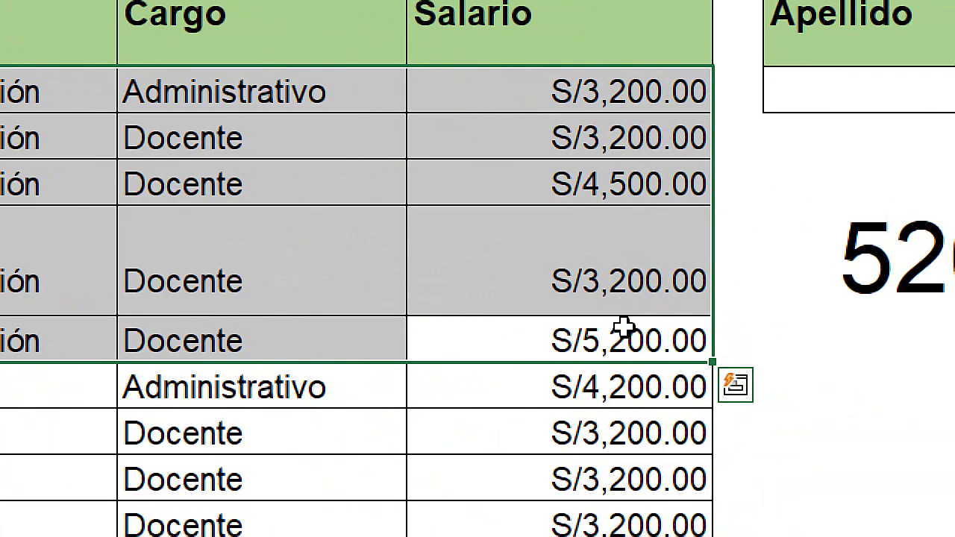
left_click(626, 326)
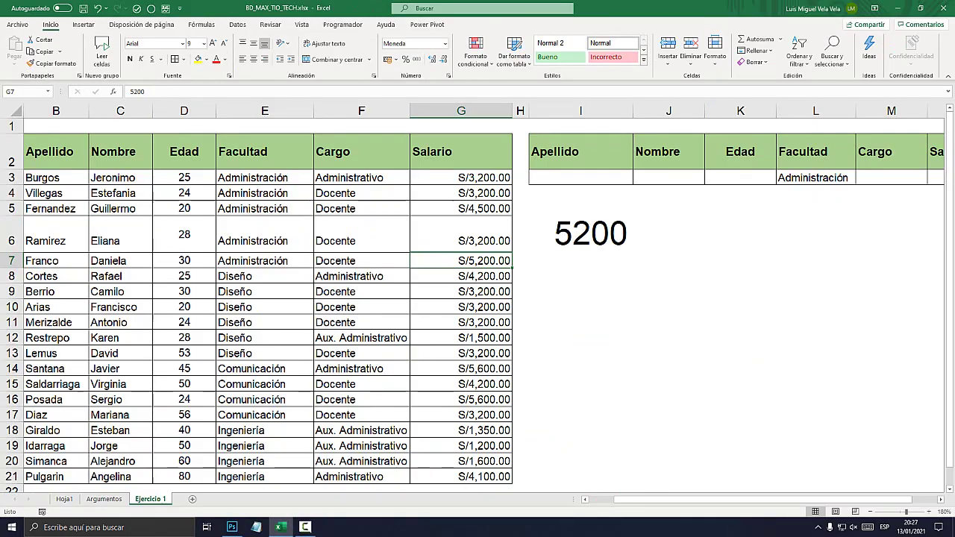
left_click(581, 234)
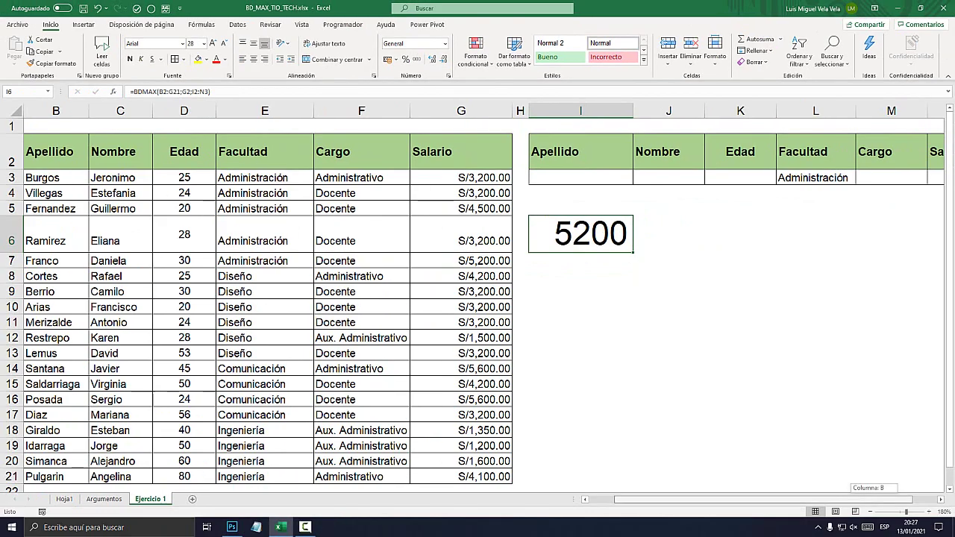
left_click_drag(763, 500, 785, 500)
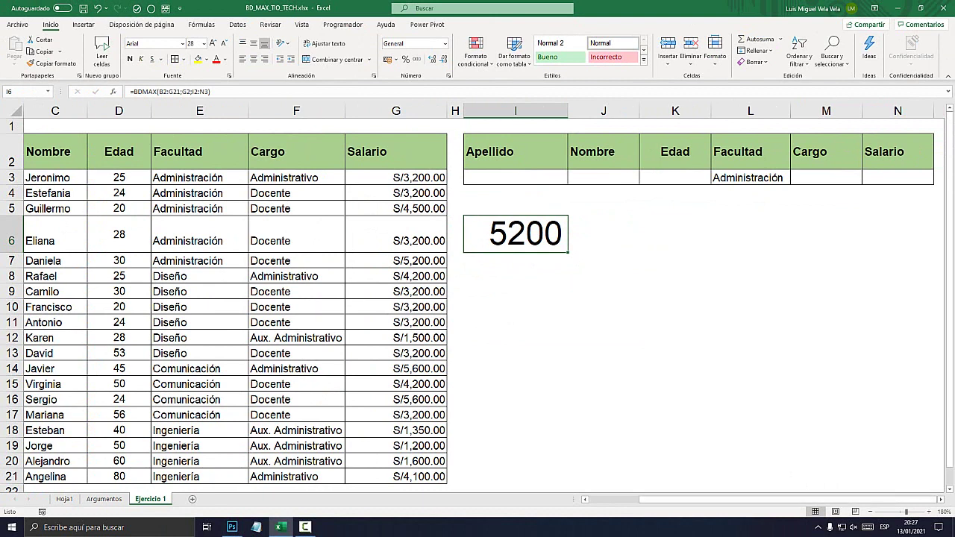
left_click(826, 178)
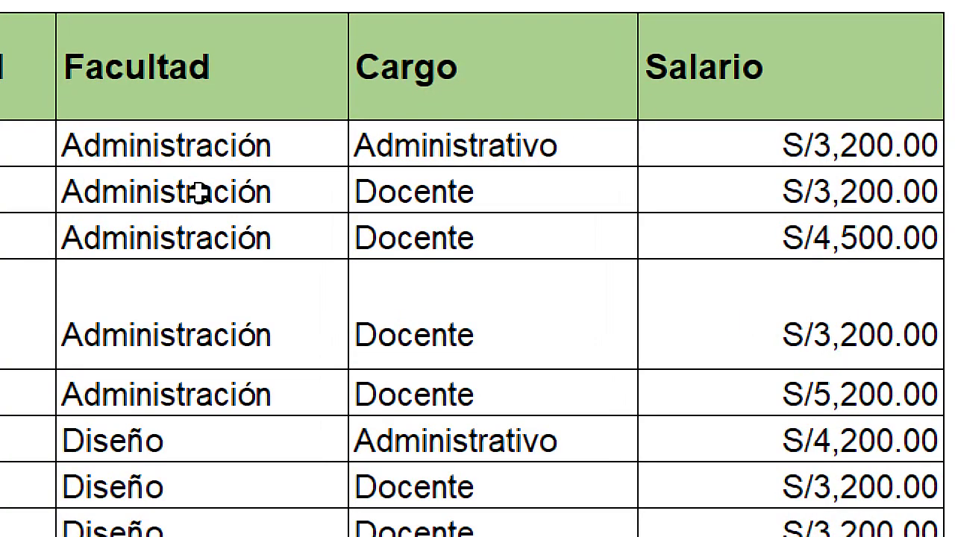
left_click(199, 193)
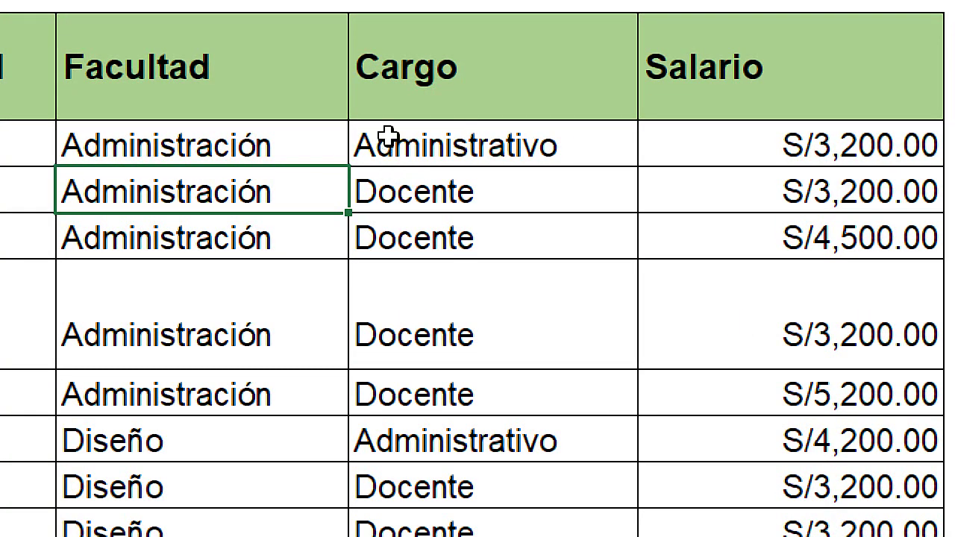
left_click(414, 195)
Enter Docente in Cargo criteria cell M3 after checking the matching table entries
left_click(179, 94)
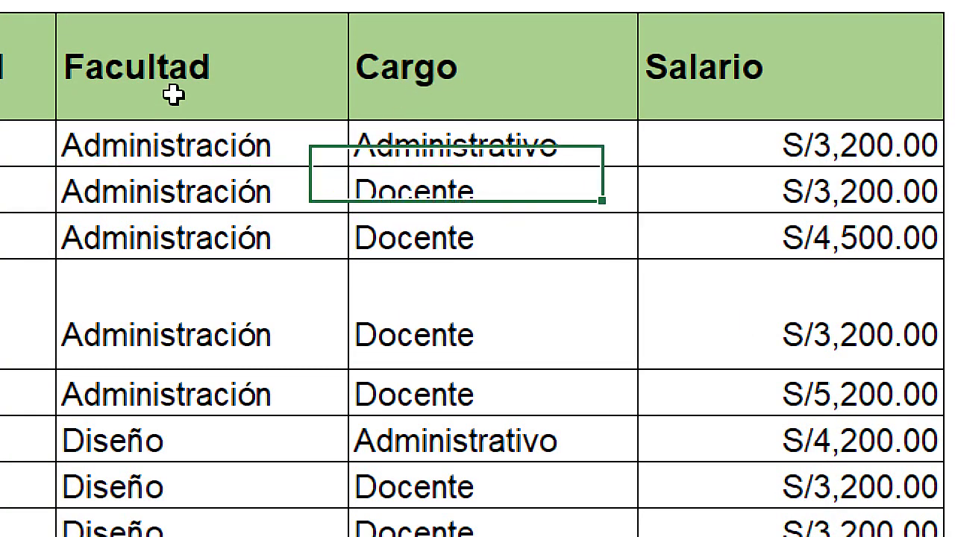
left_click(188, 196)
left_click(429, 191)
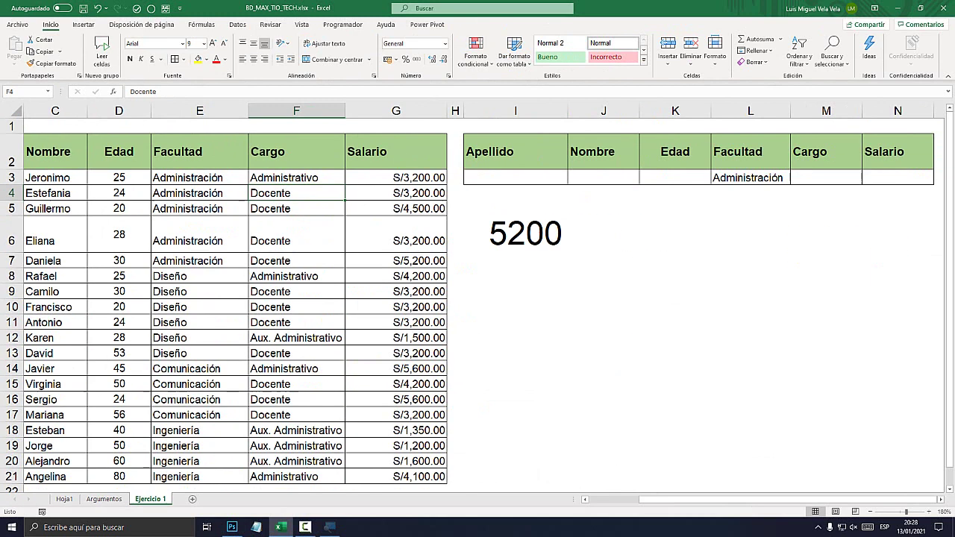
left_click(825, 178)
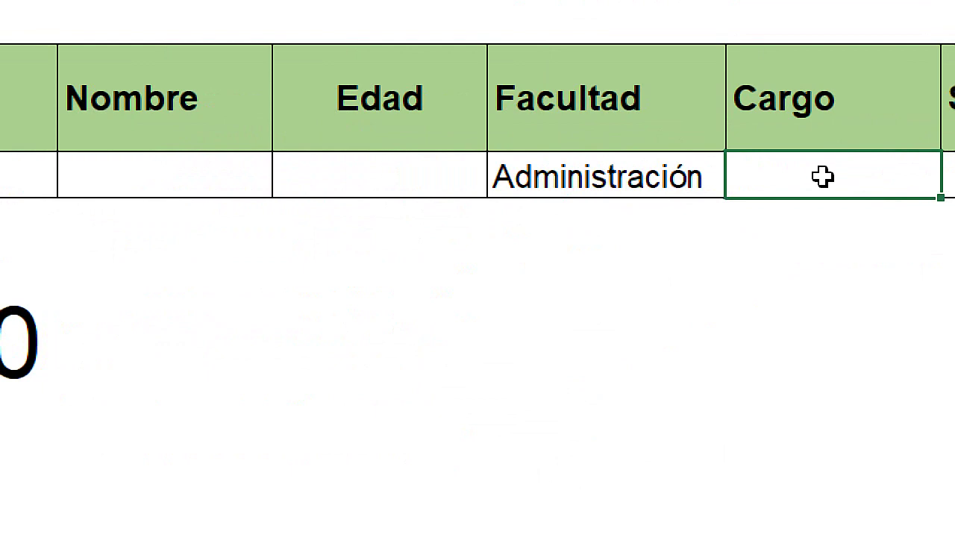
type("Docente")
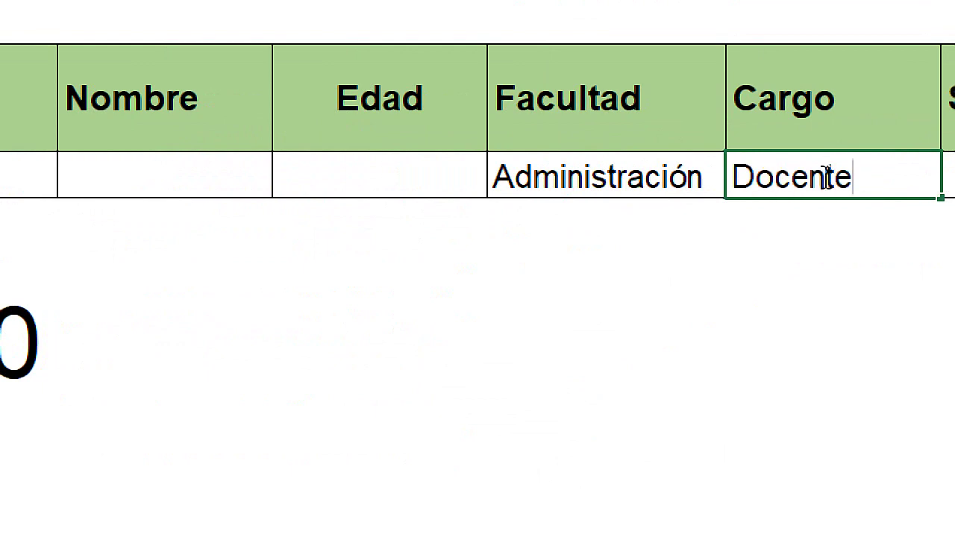
key("Return")
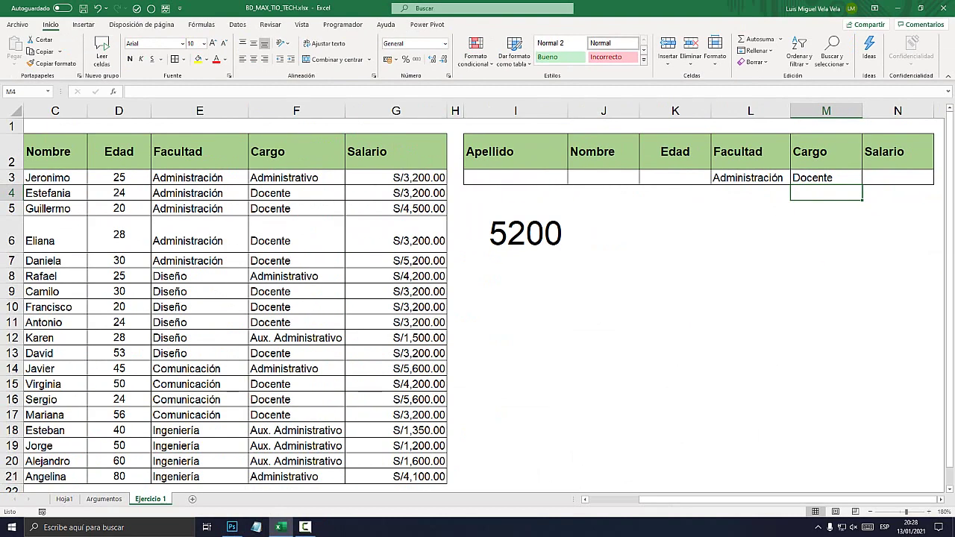
Verify the 5200 result against the highlighted Administración Docente rows and salaries
left_click(515, 234)
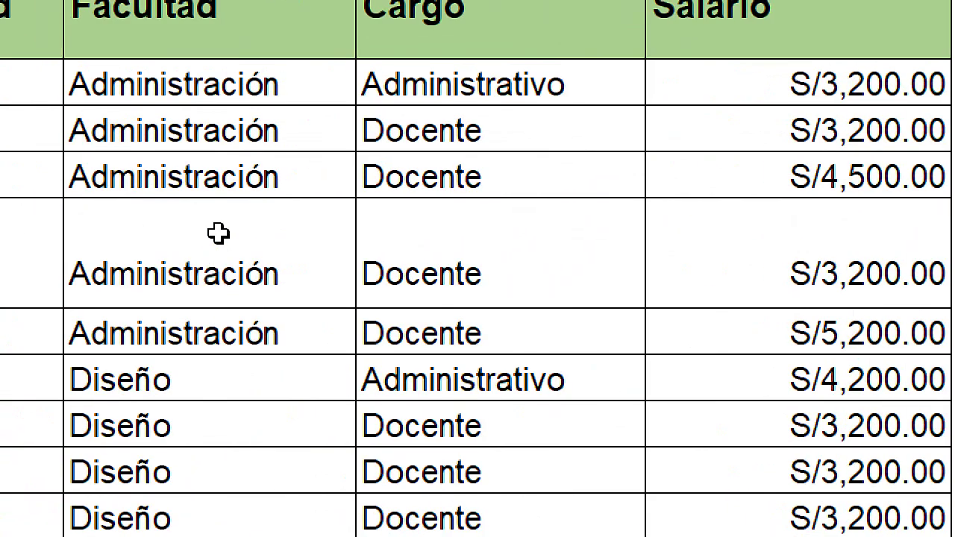
left_click_drag(175, 141, 829, 319)
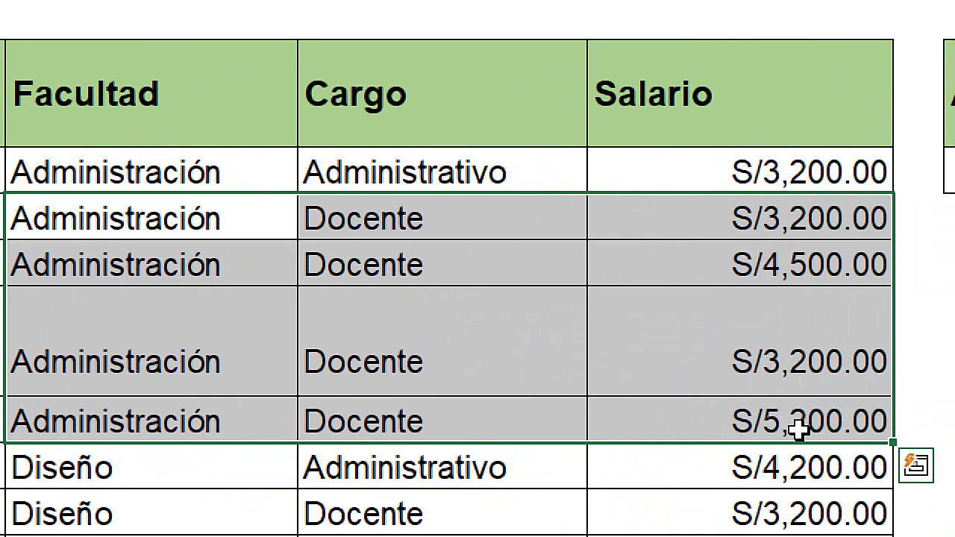
left_click(431, 165)
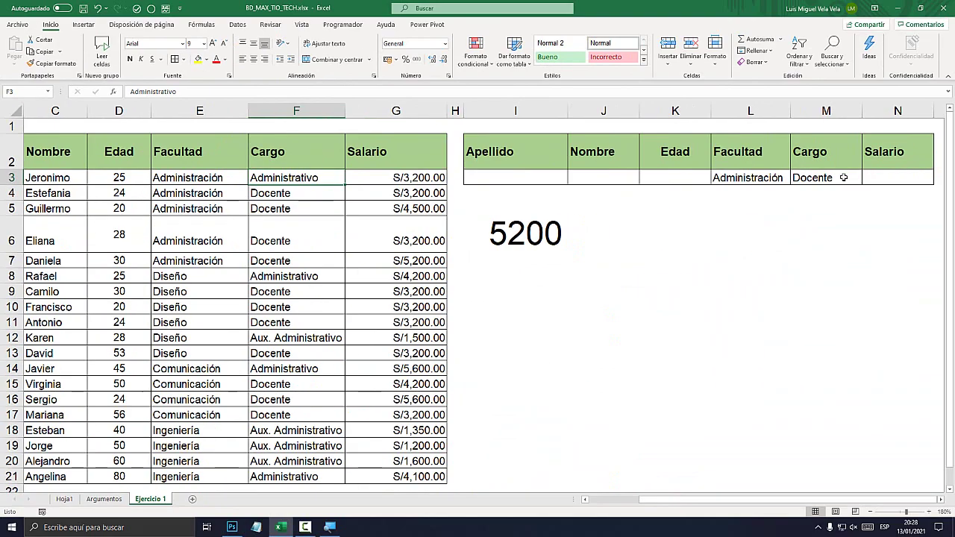
left_click(826, 178)
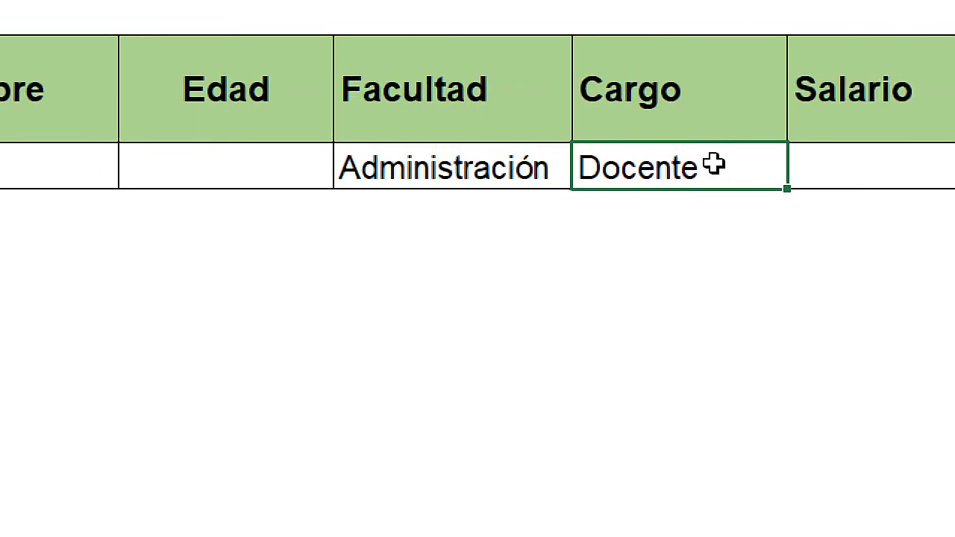
type("Admi")
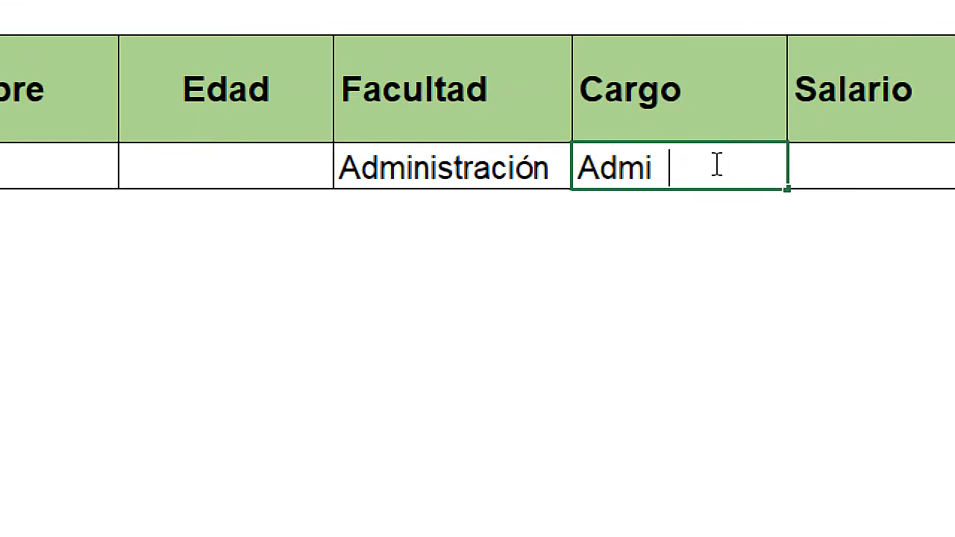
type("nistrativo")
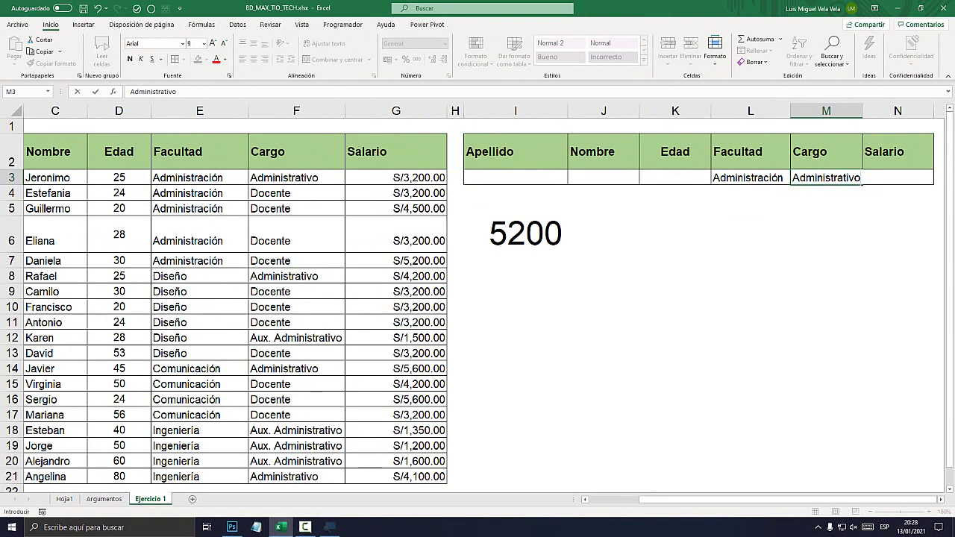
key("Return")
left_click(515, 233)
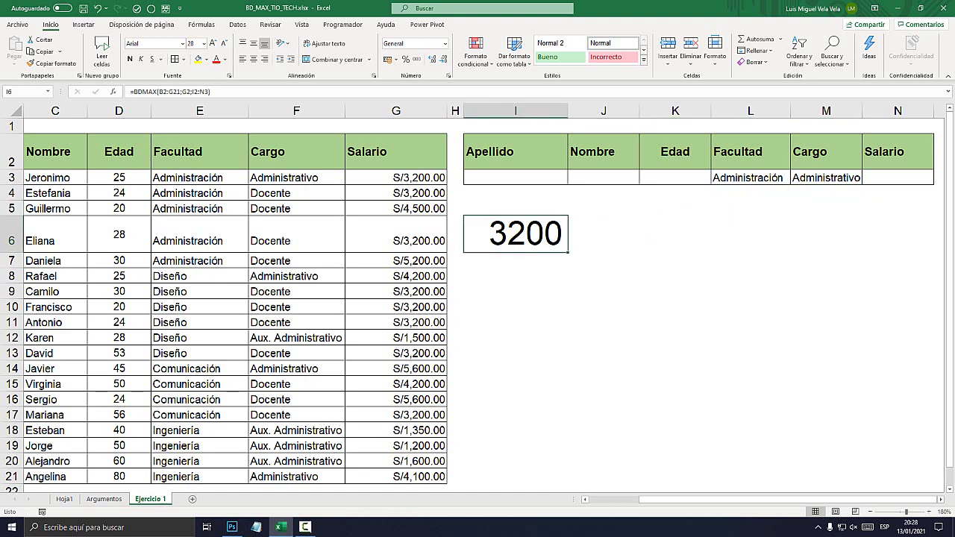
left_click_drag(186, 177, 440, 179)
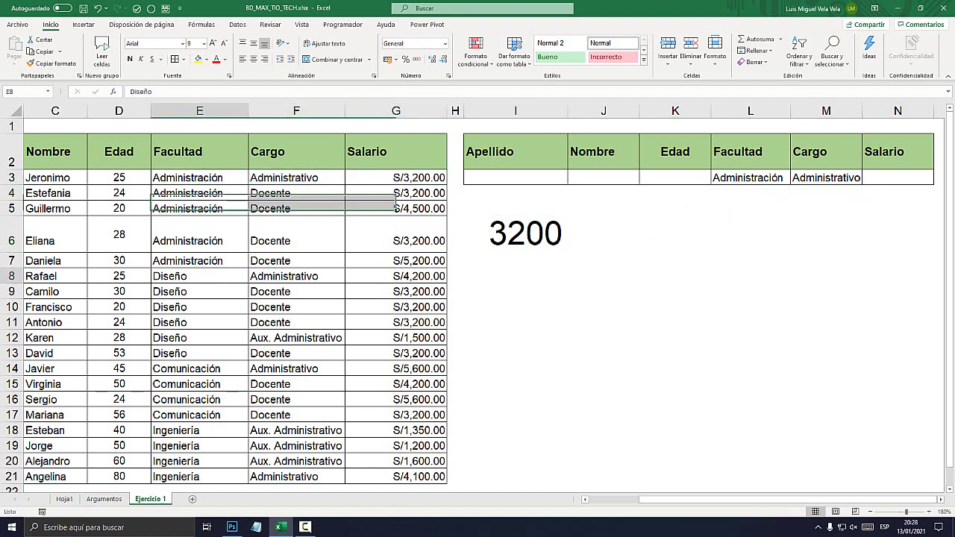
left_click_drag(186, 276, 440, 276)
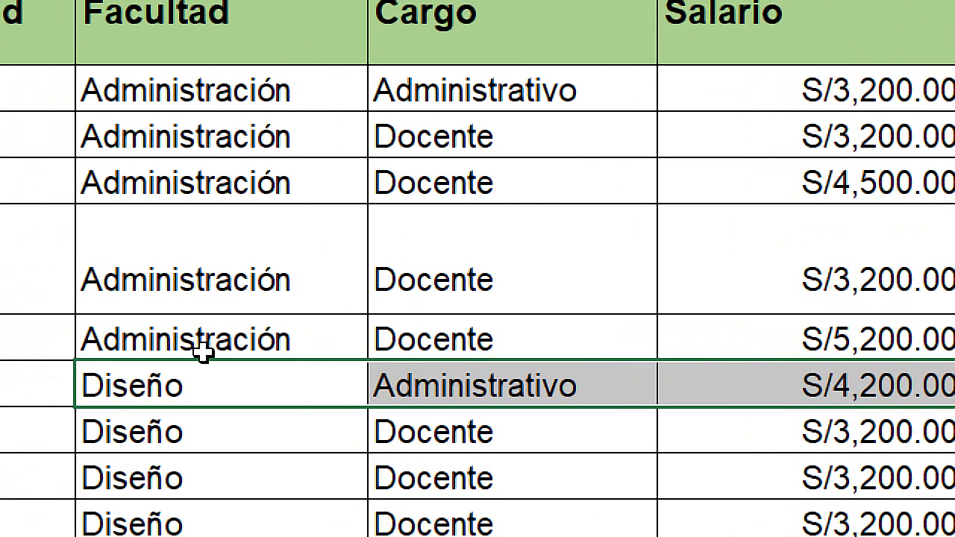
left_click(171, 383)
double_click(184, 385)
left_click_drag(184, 385, 111, 378)
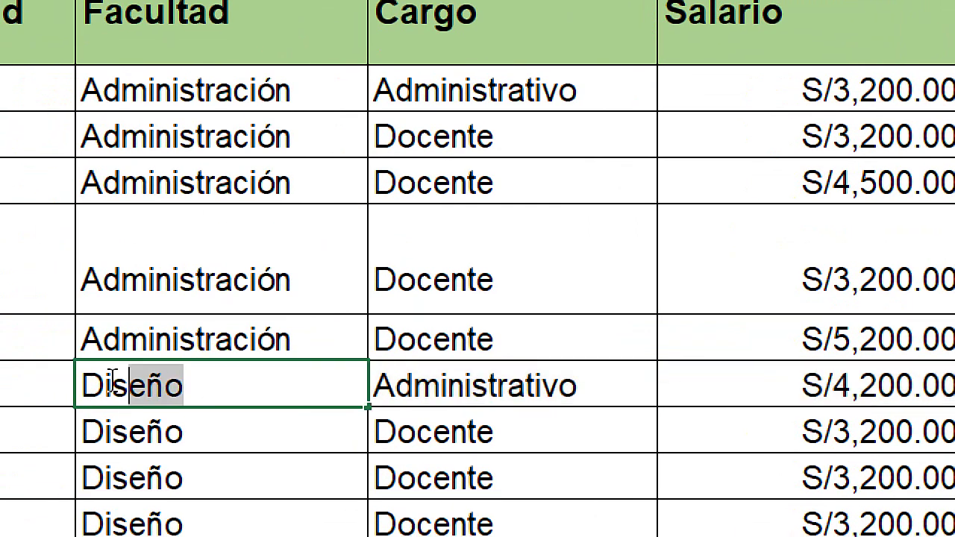
key("Escape")
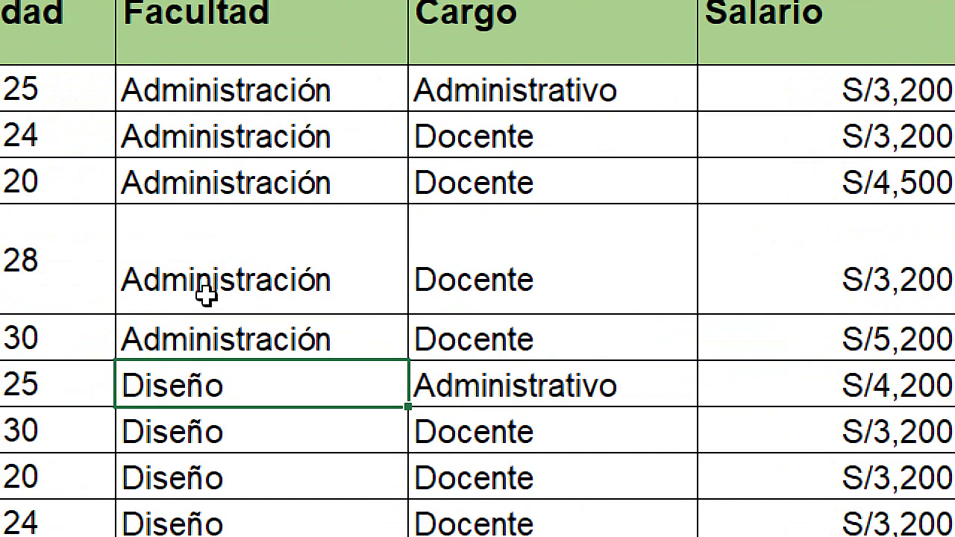
double_click(226, 128)
left_click_drag(376, 126, 86, 126)
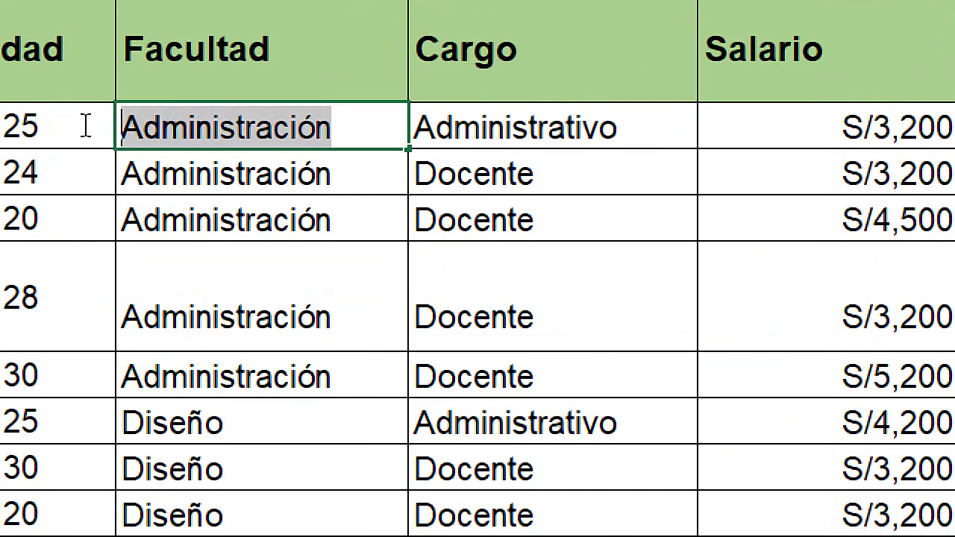
double_click(507, 124)
left_click_drag(610, 127, 358, 127)
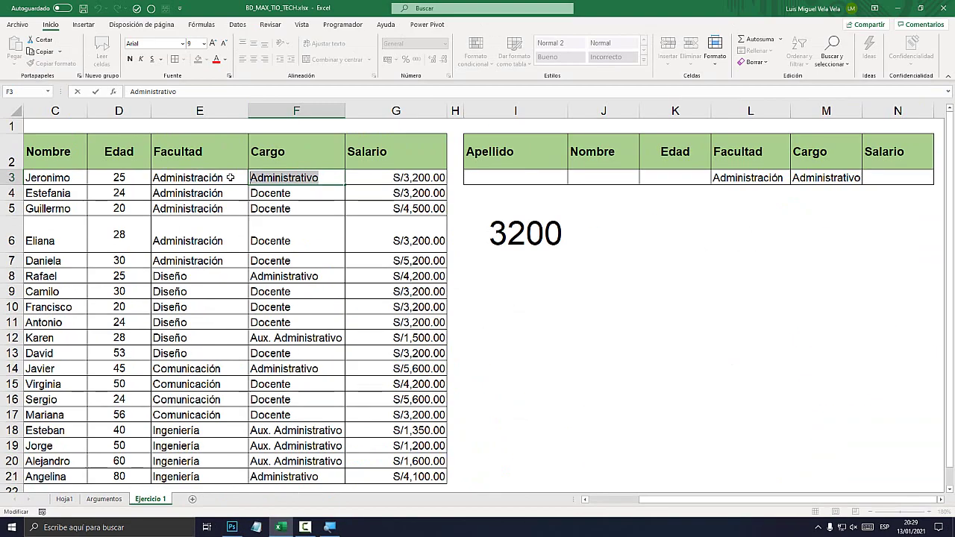
key("Escape")
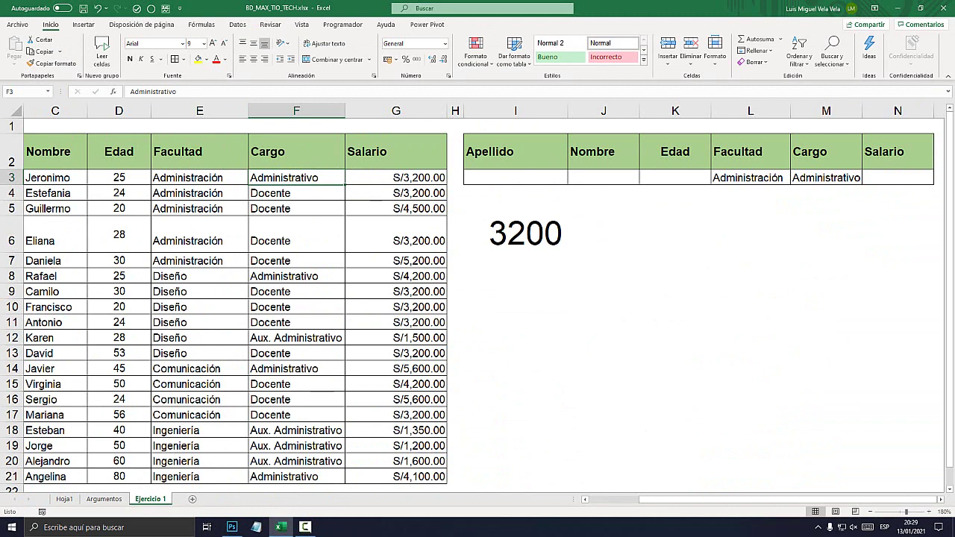
Clear criteria cells L3 and M3, then re-enter Administración in L3
left_click(750, 178)
key("Delete")
left_click(826, 178)
key("Delete")
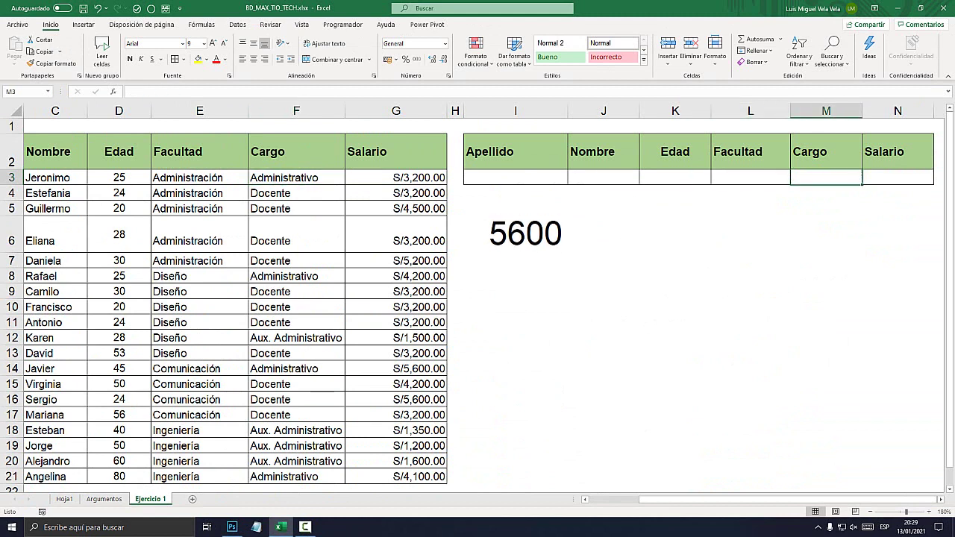
left_click(750, 177)
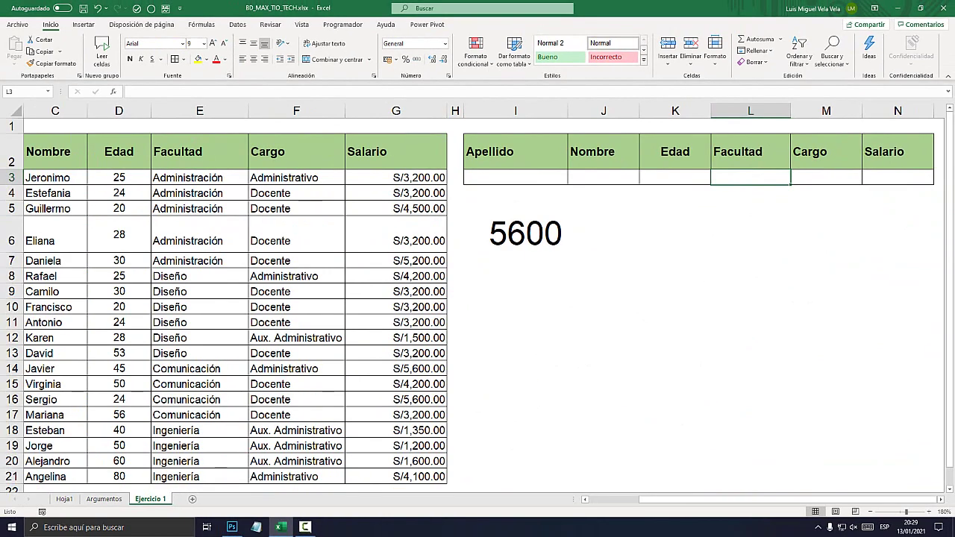
type("Administración")
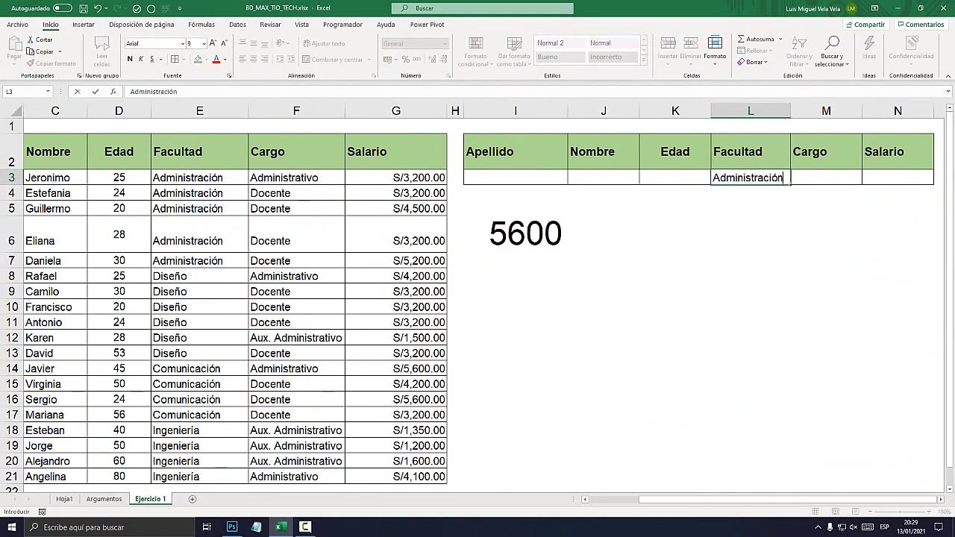
key("Return")
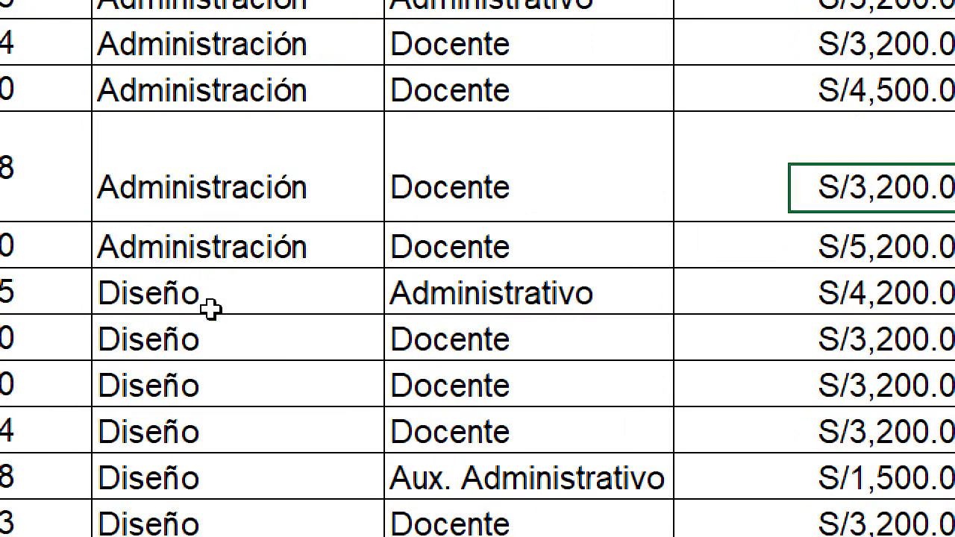
Add Diseño in L4 as a second Facultad criterion
left_click(193, 278)
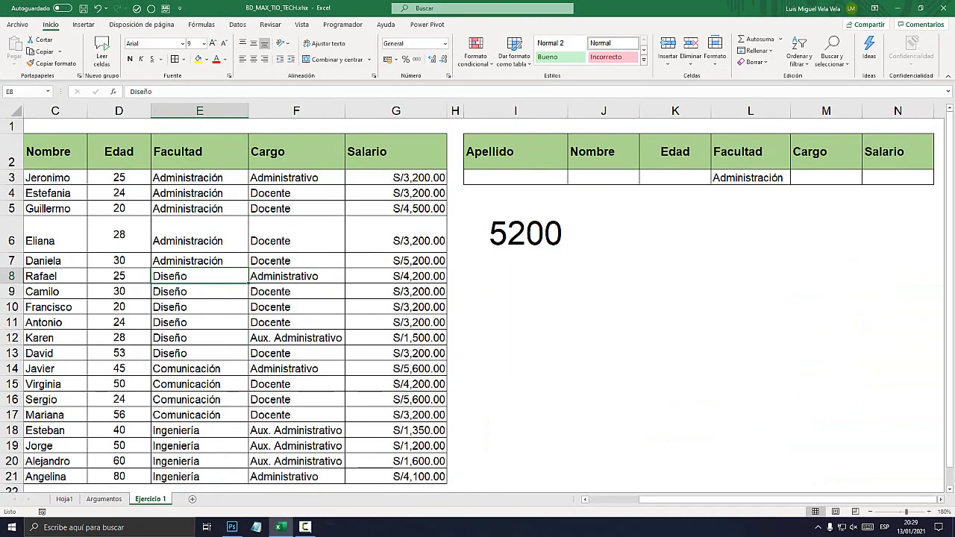
left_click(751, 193)
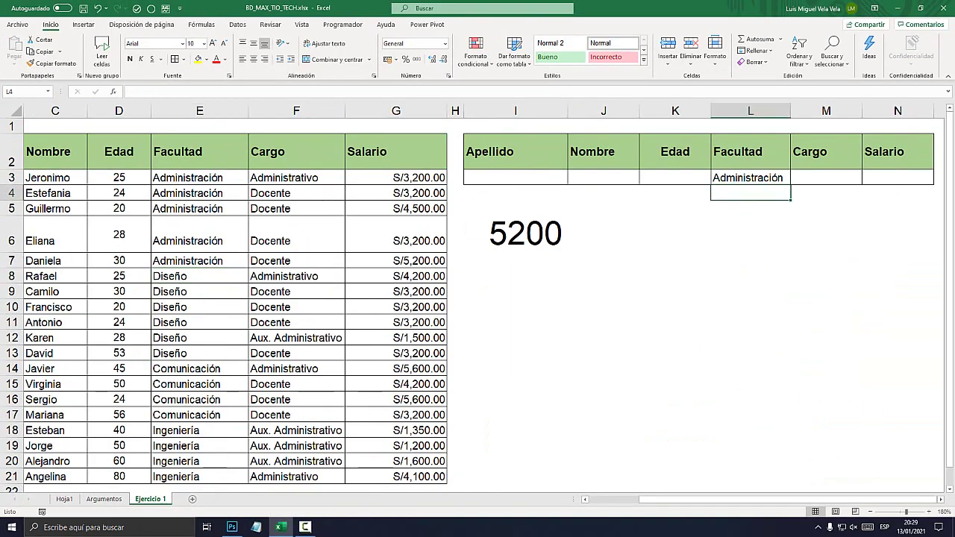
type("Diseño")
key("Return")
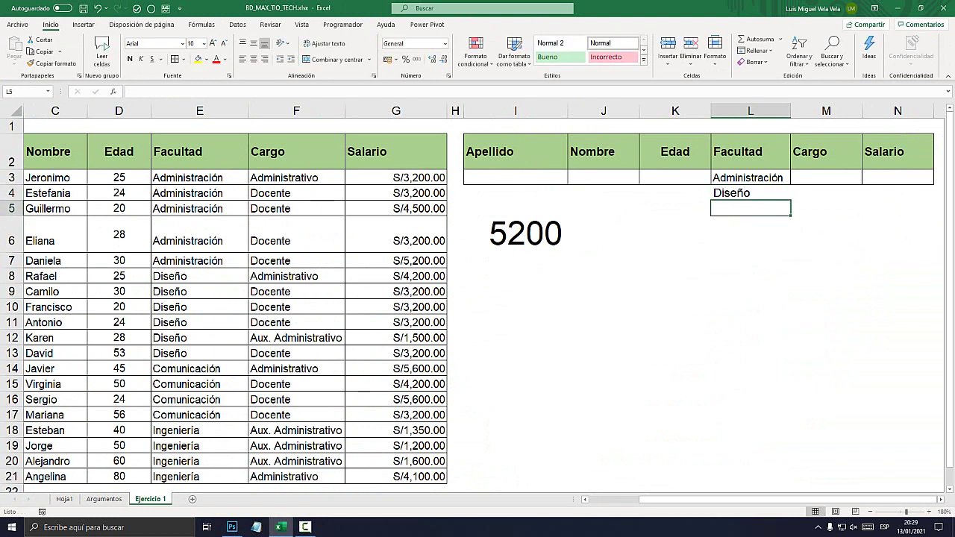
left_click(516, 234)
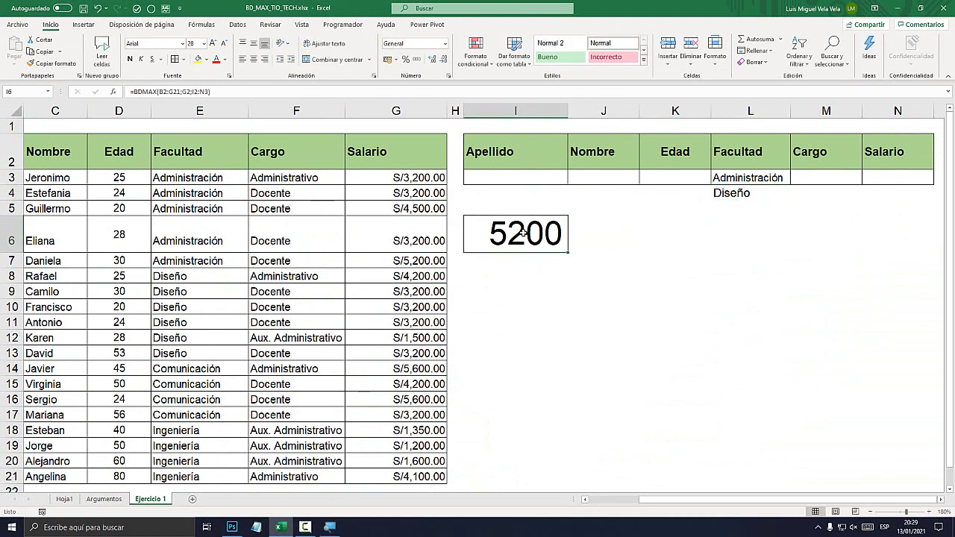
Clear I6 and restart =BDMAX( with the salary table B2:G21 as database
key("Delete")
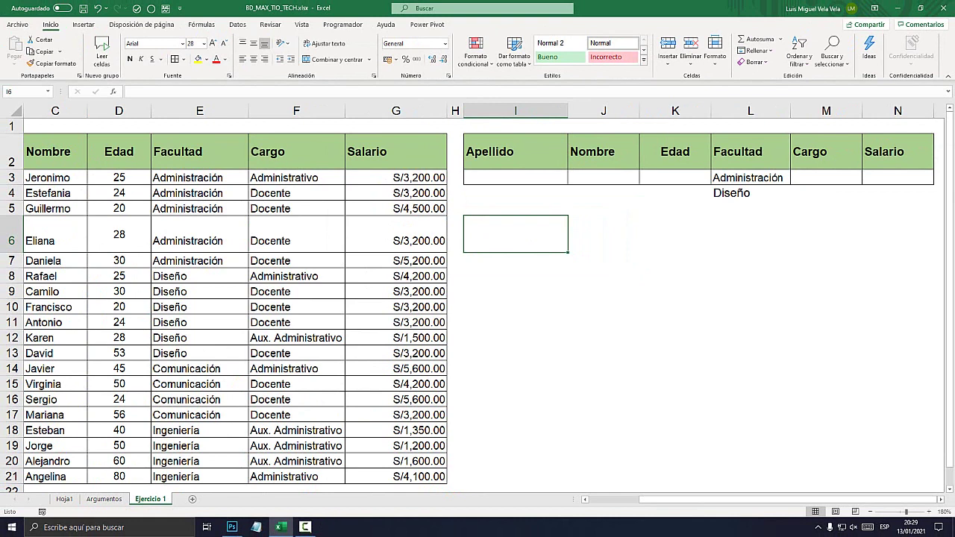
type("=")
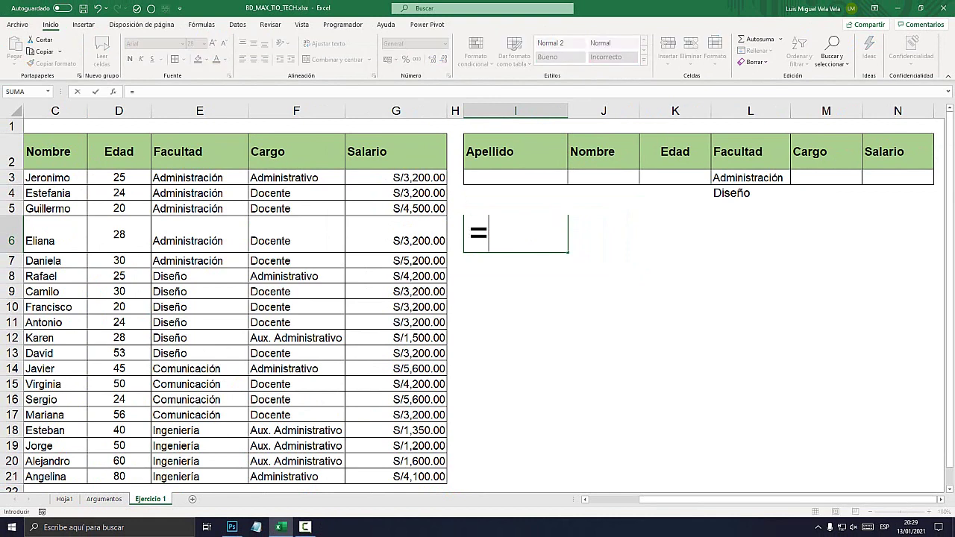
type("bd")
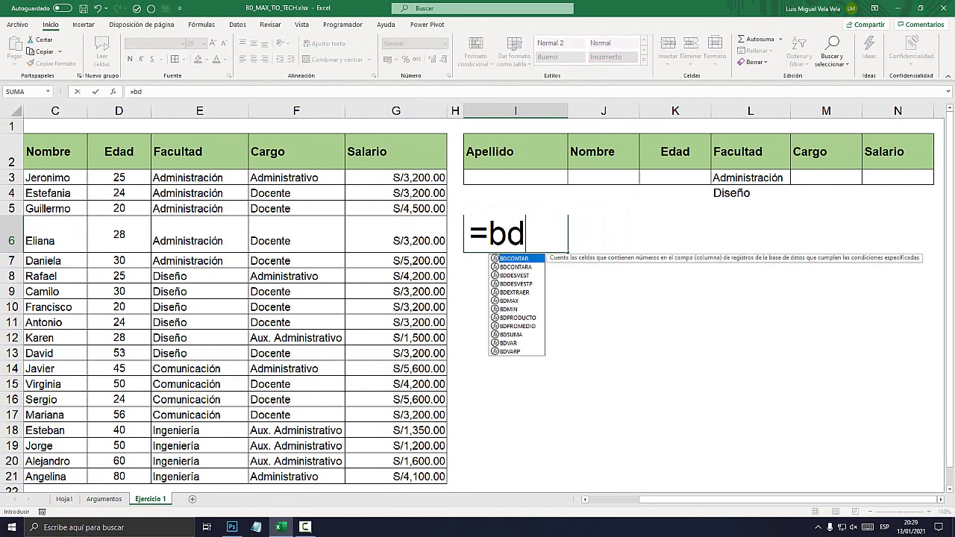
type("ma")
key("Tab")
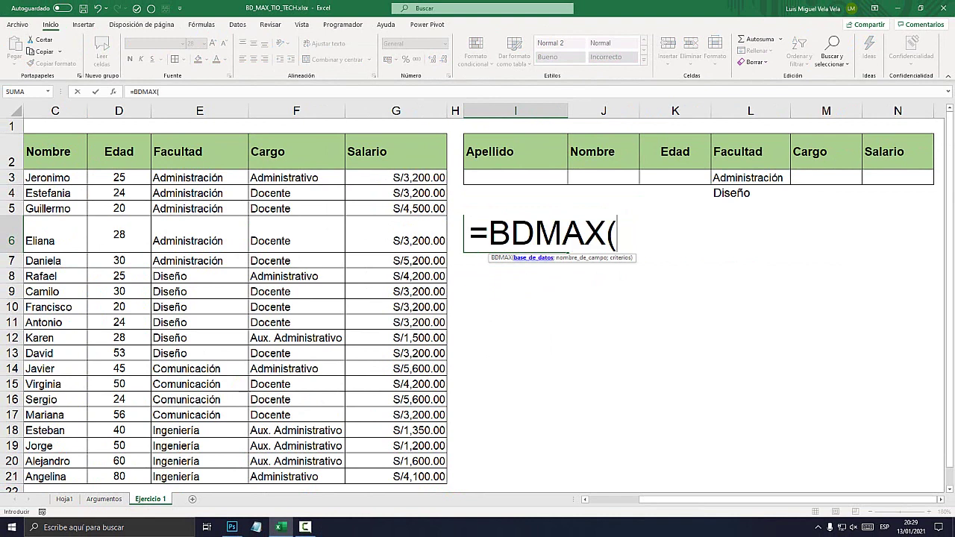
key("Escape")
type("=b")
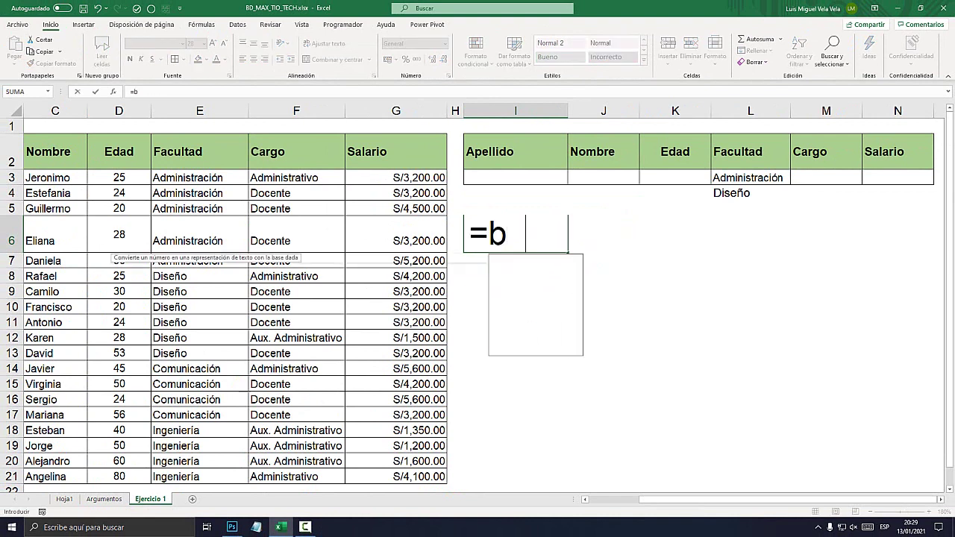
type("dma")
key("BackSpace")
key("BackSpace")
type("ma")
key("Tab")
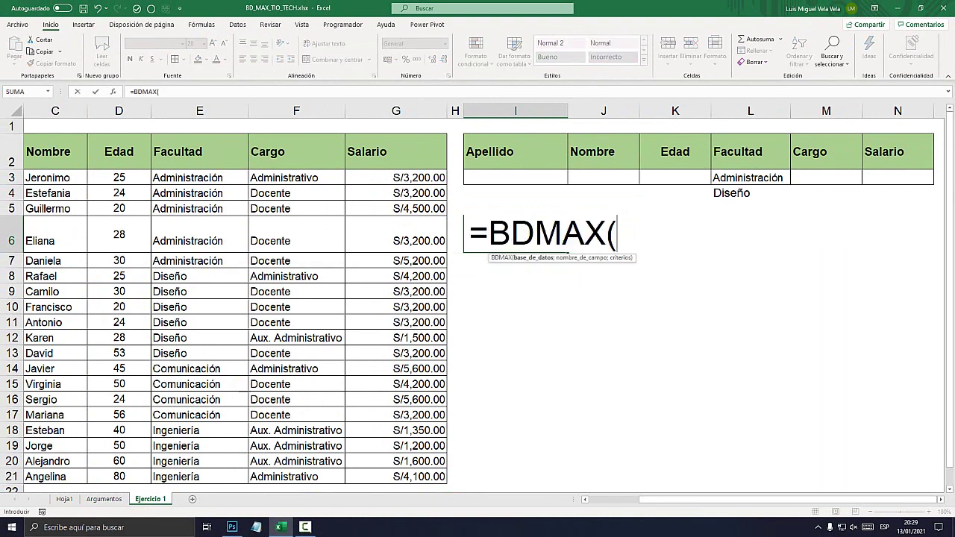
scroll(239, 299, "left", 2)
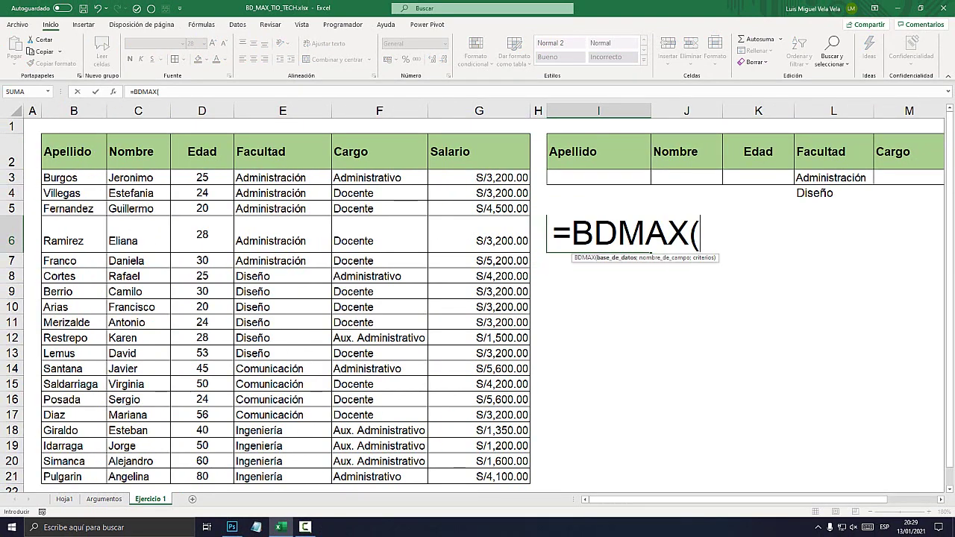
mouse_move(73, 151)
left_mouse_down()
mouse_move(425, 435)
mouse_move(515, 476)
left_mouse_up()
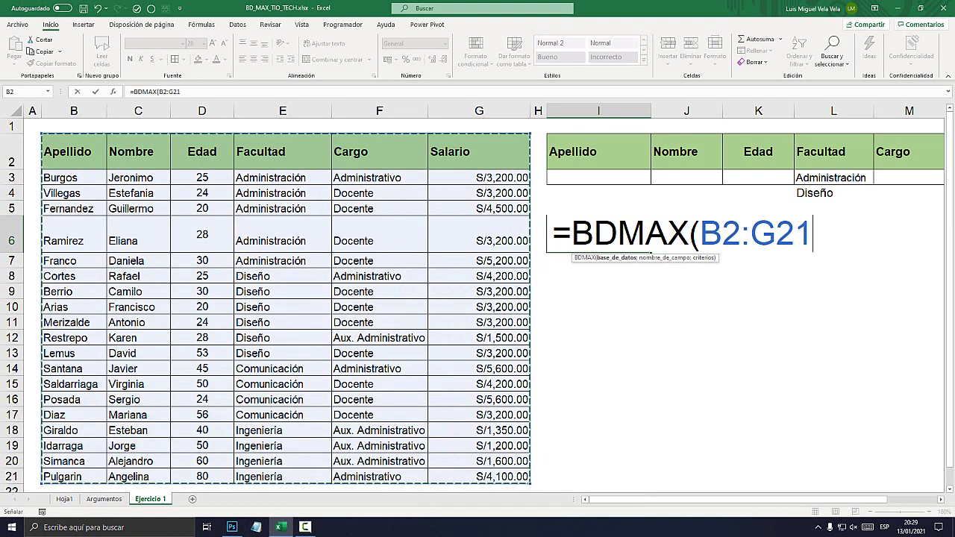
type(";")
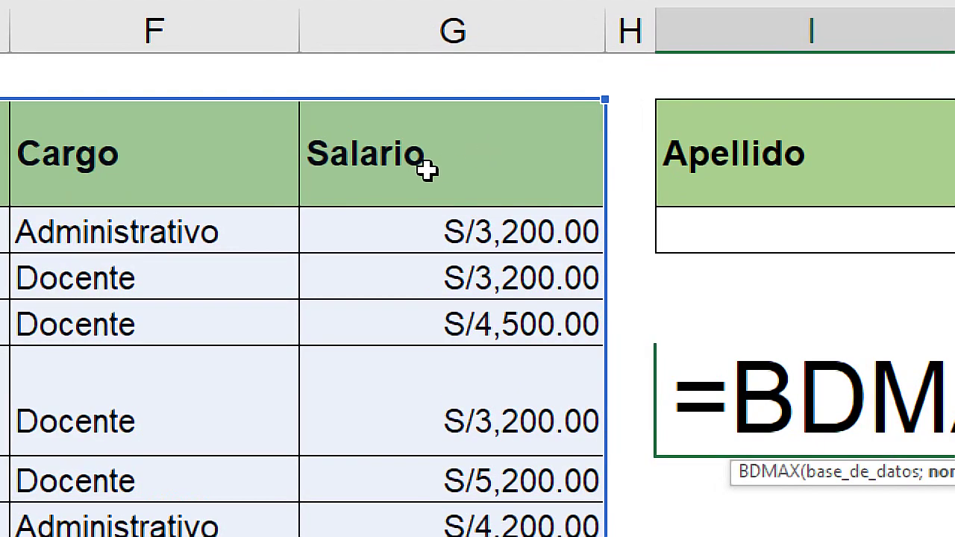
Complete it with field G2 and criteria I2:N4, returning 5200
left_click(491, 152)
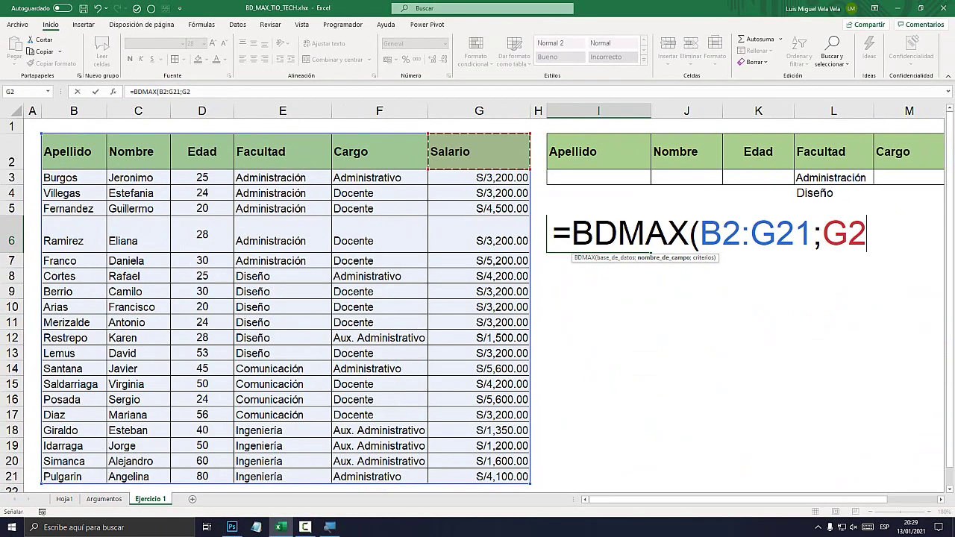
type(";")
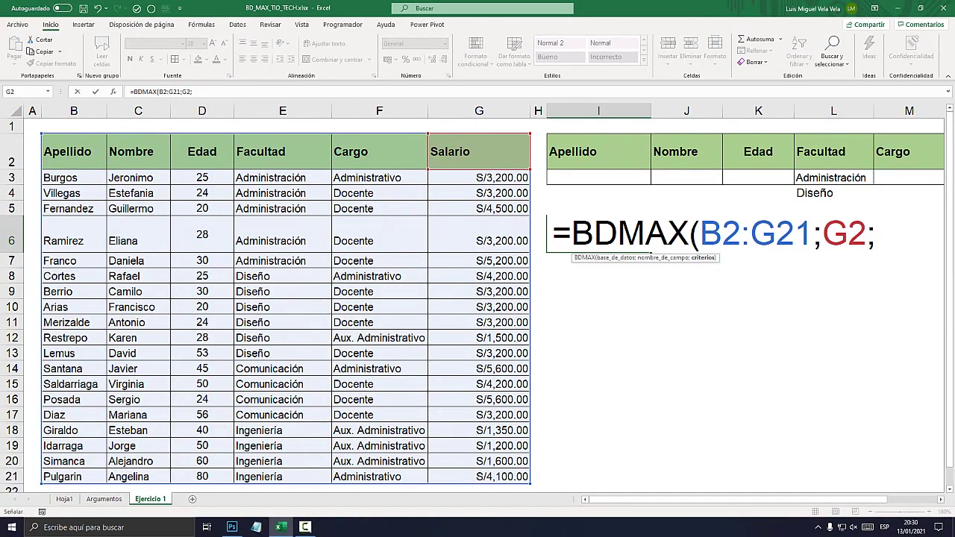
left_click_drag(597, 151, 944, 198)
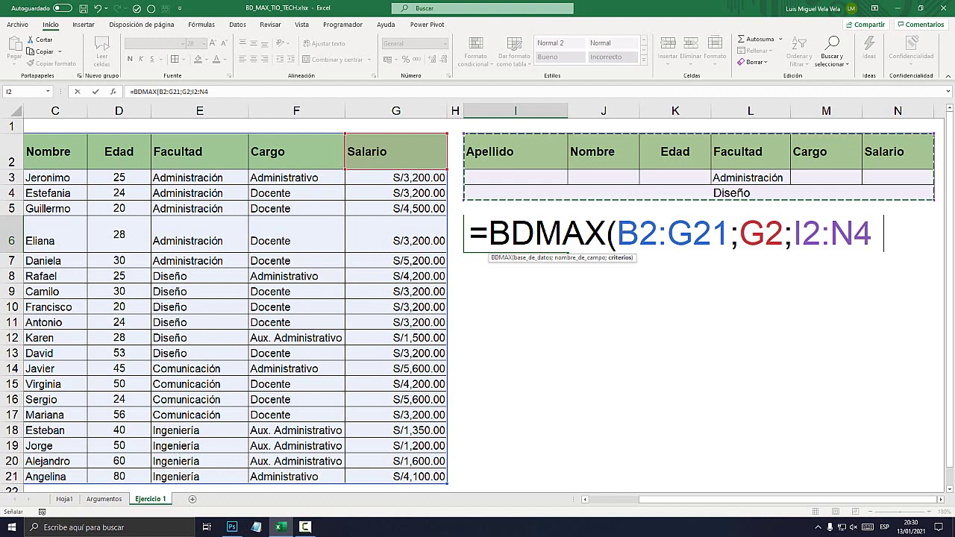
type(")")
key("Return")
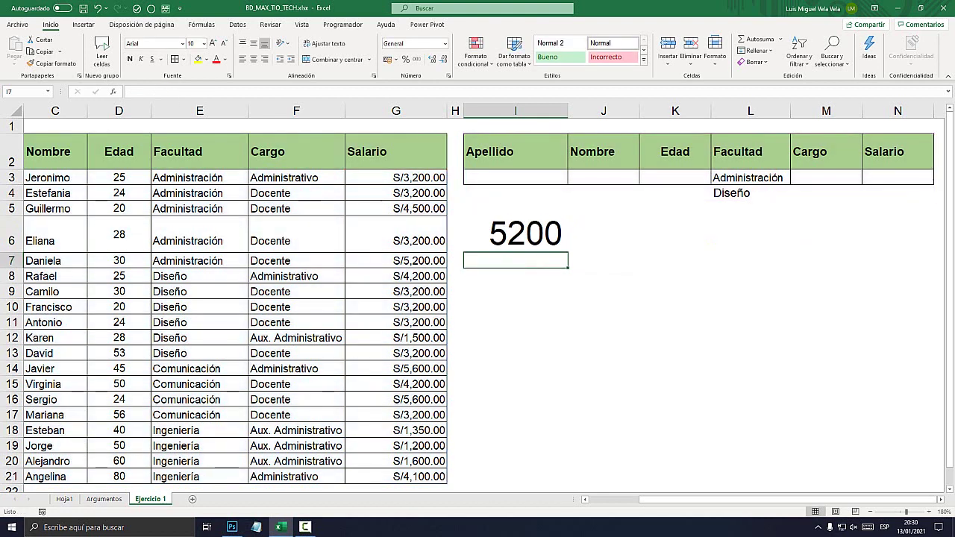
left_click(514, 234)
scroll(477, 299, "left", 2)
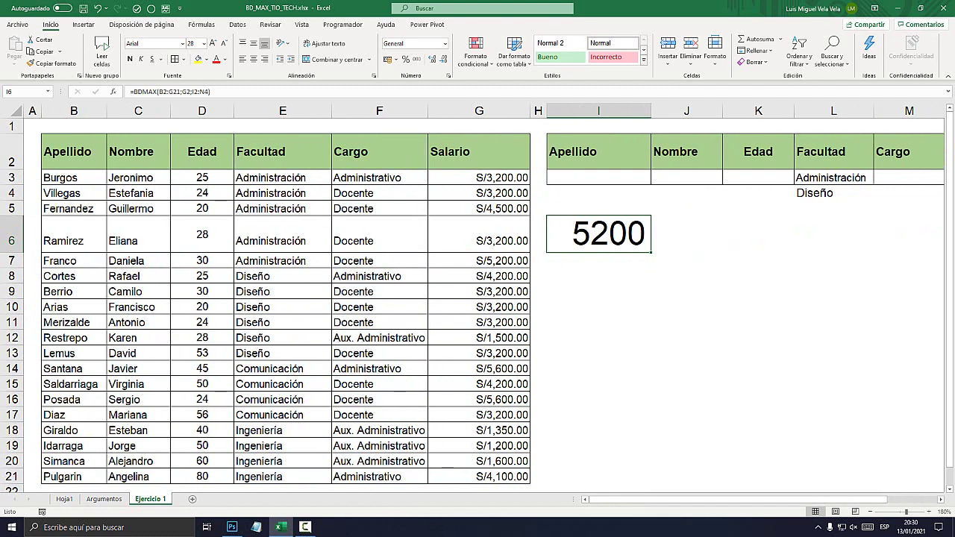
left_click_drag(282, 177, 282, 276)
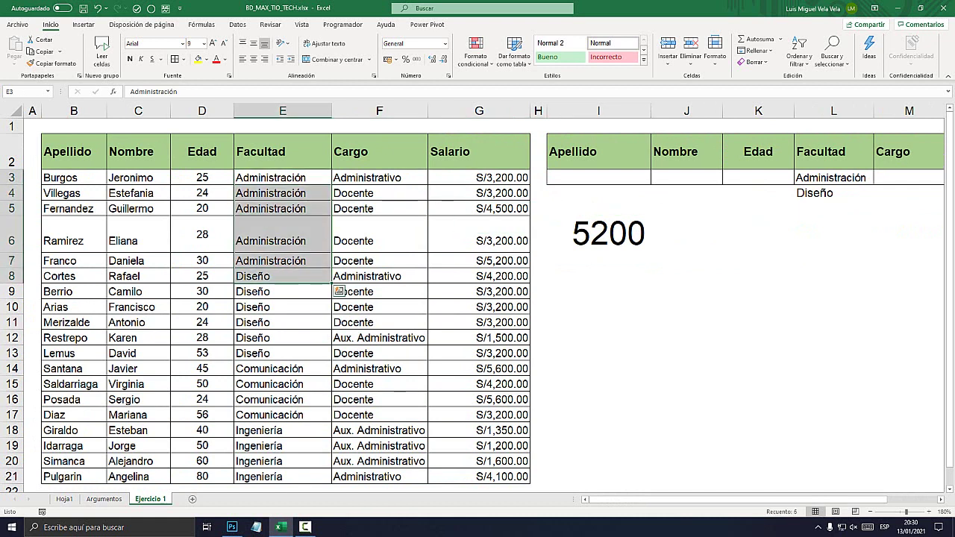
left_click_drag(282, 337, 478, 177)
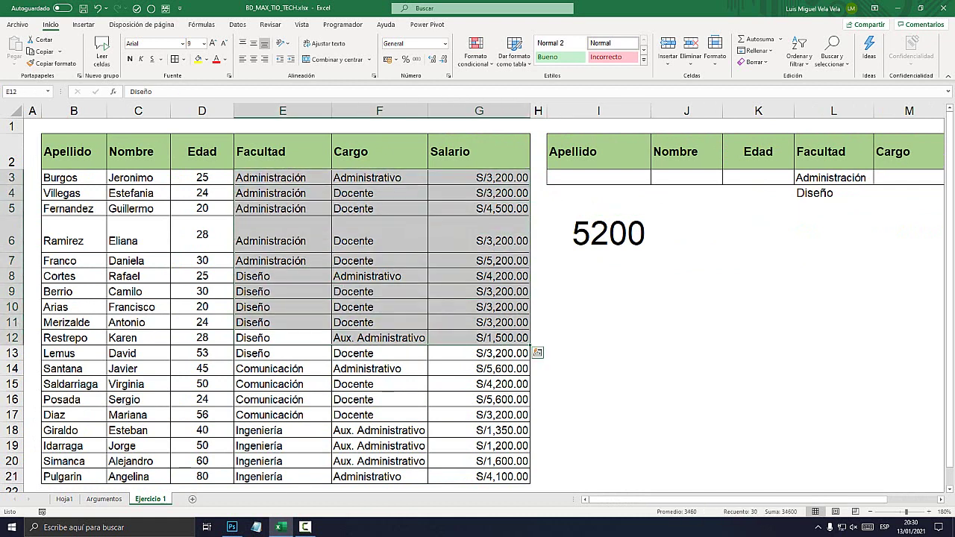
Change the Diseño salary in G8 to 6000 and check that the BDMAX result updates
left_click(478, 276)
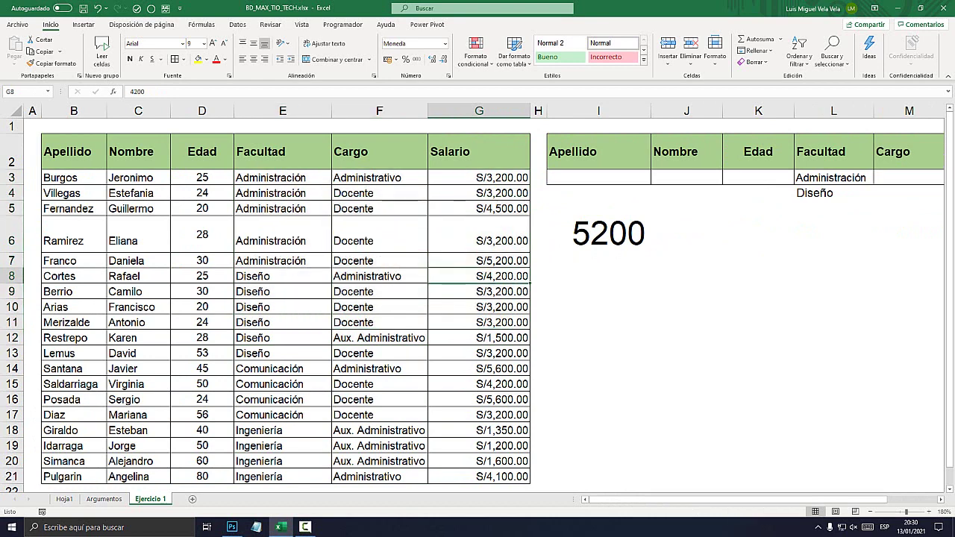
type("60")
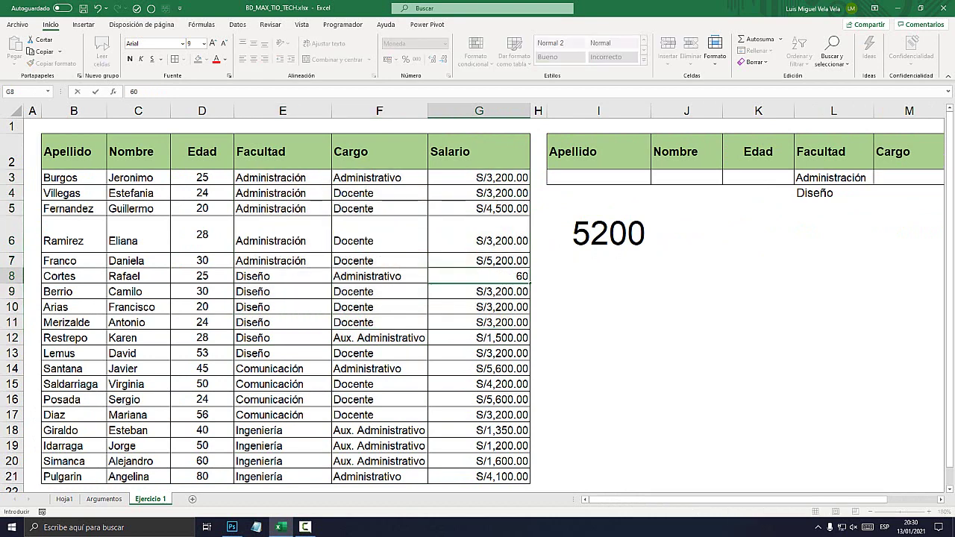
type("00")
key("Return")
left_click(608, 234)
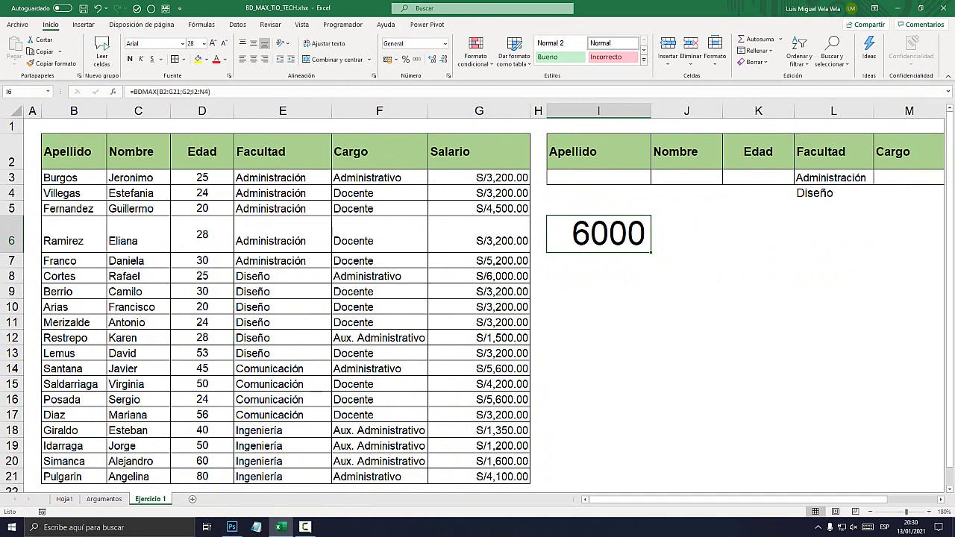
Clear the Administración and Diseño Facultad criteria from L3 and L4
left_click_drag(271, 177, 478, 353)
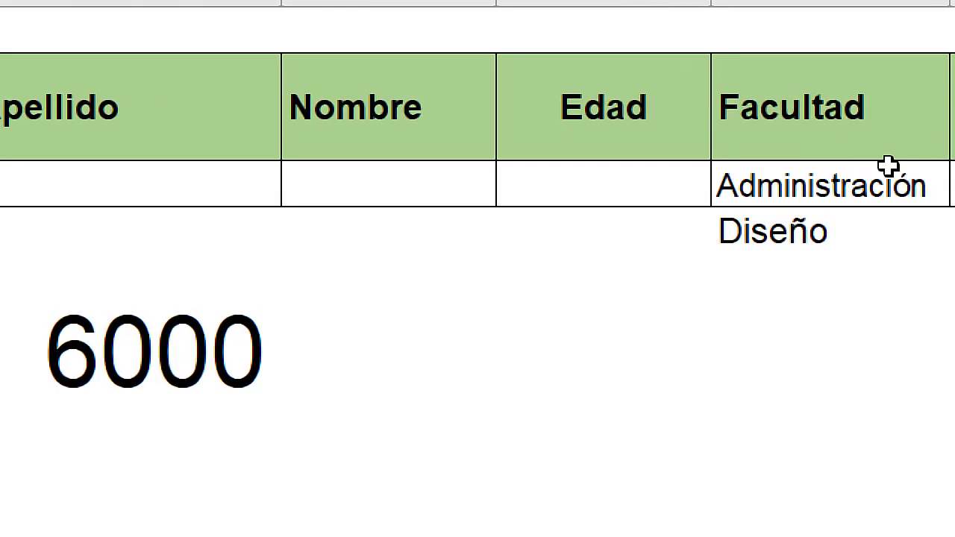
left_click(832, 183)
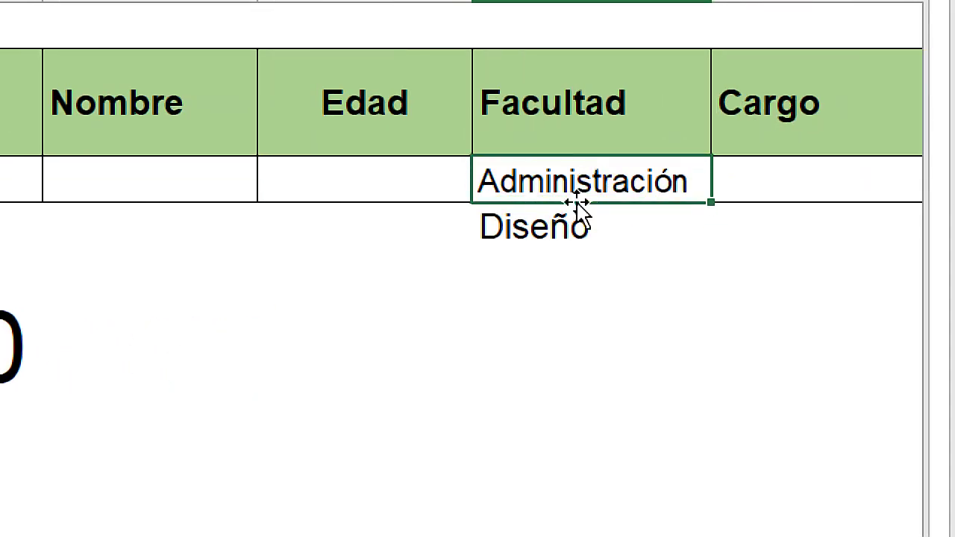
key("Down")
left_click(584, 182)
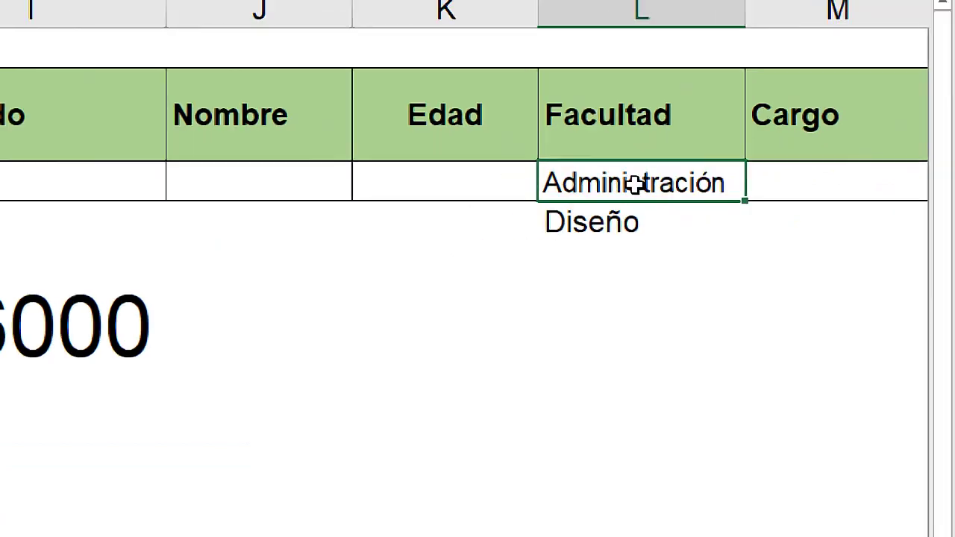
key("Delete")
key("Down")
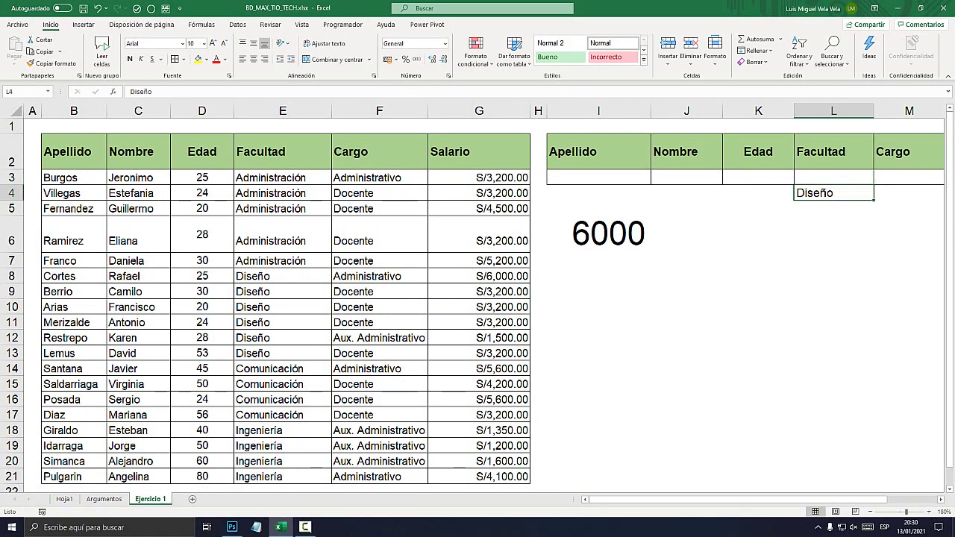
key("Delete")
key("Down")
key("Down")
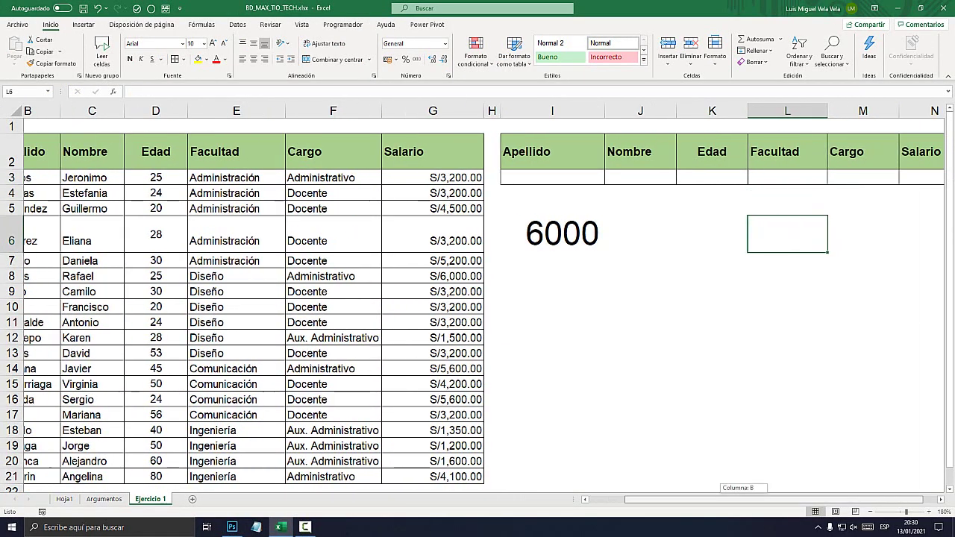
left_click_drag(739, 499, 791, 500)
Enter <5000 as the Salario criterion in N3, then select the result cell I6
left_click(897, 177)
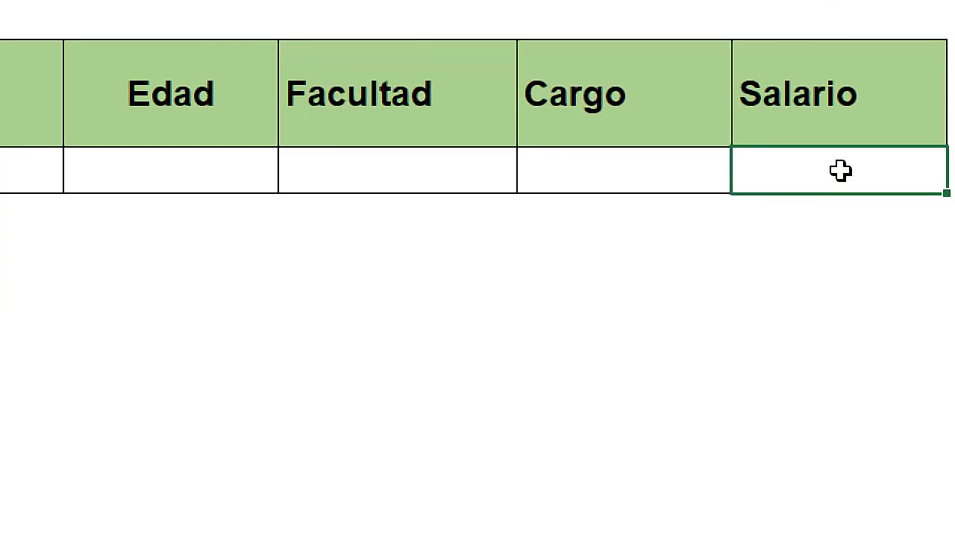
type("<")
type("5000")
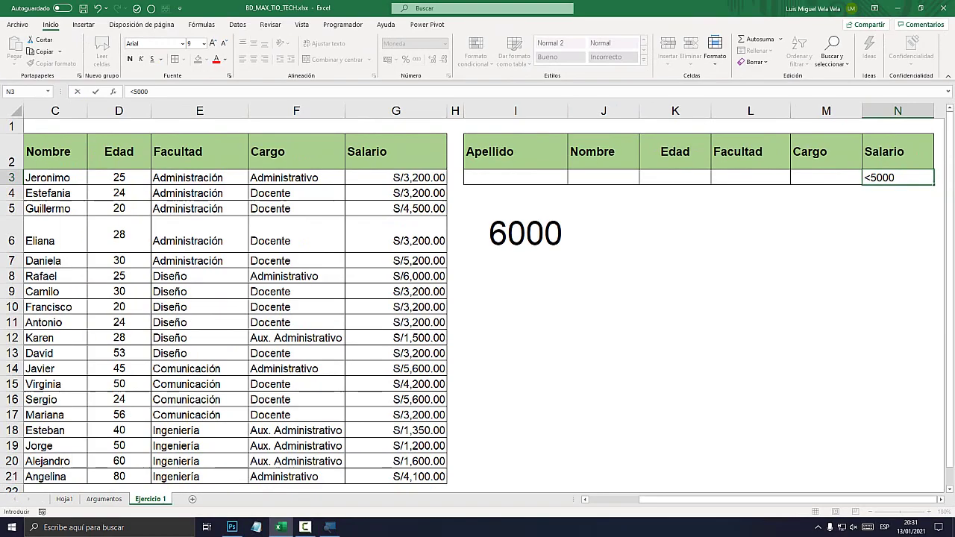
key("Return")
left_click(515, 233)
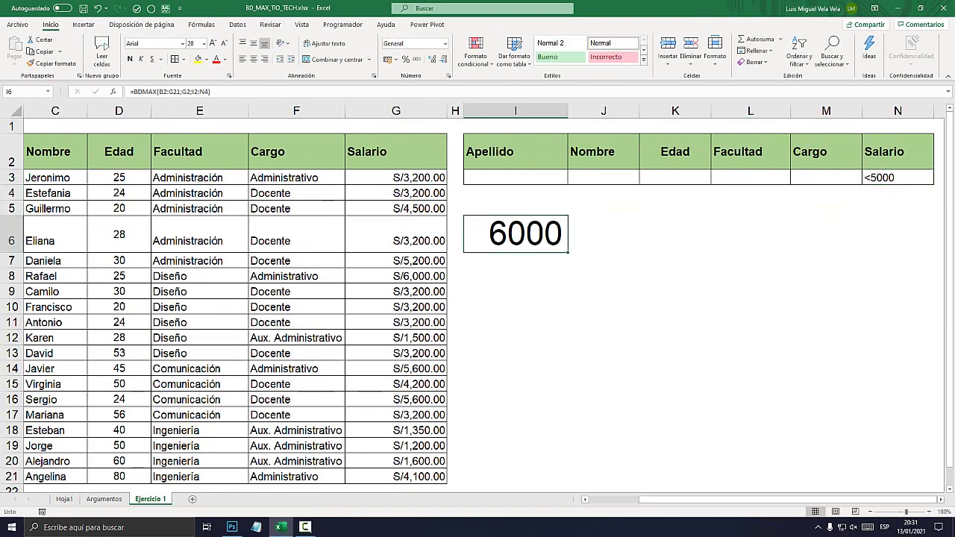
Replace the I6 formula with =BDMAX(B2:G21;G2;I2:N3), which returns 4500
key("Delete")
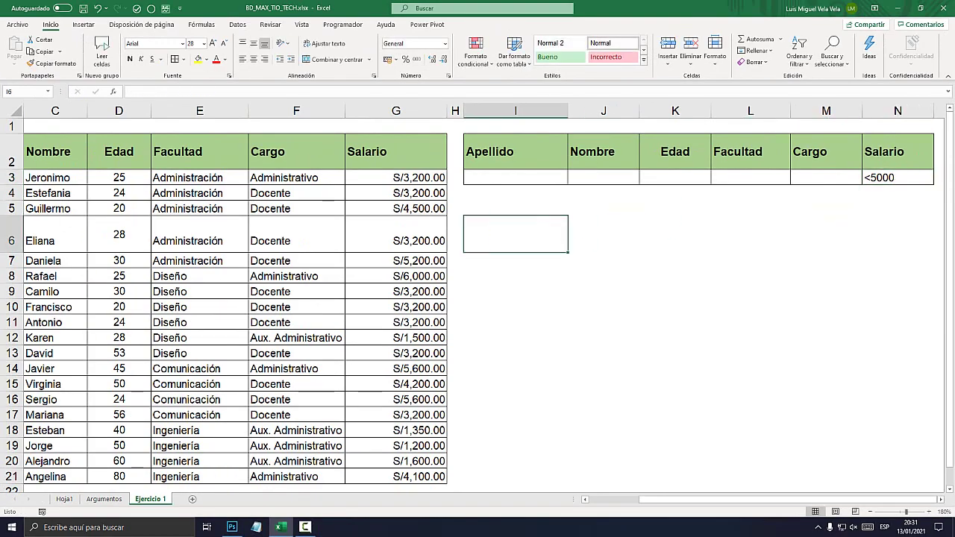
type("=")
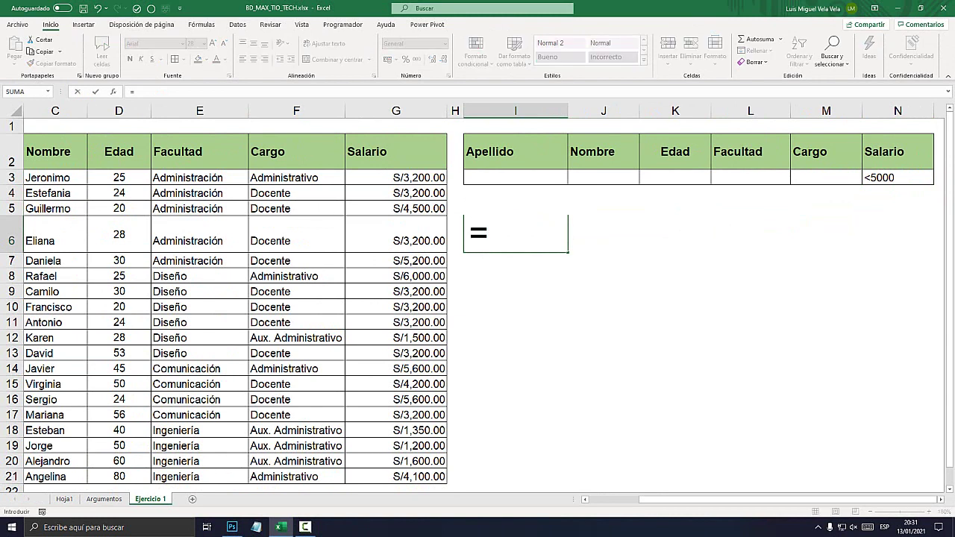
type("bd")
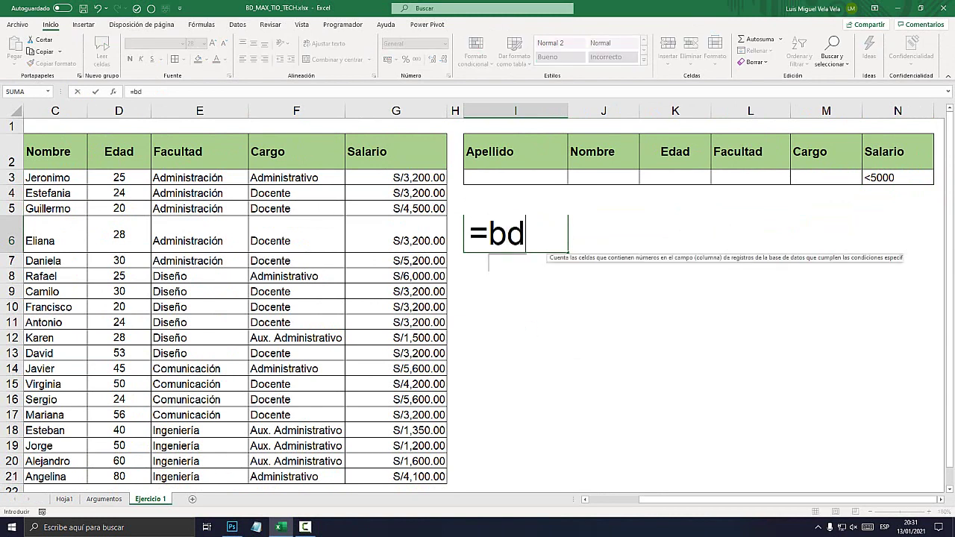
type("ma")
key("Tab")
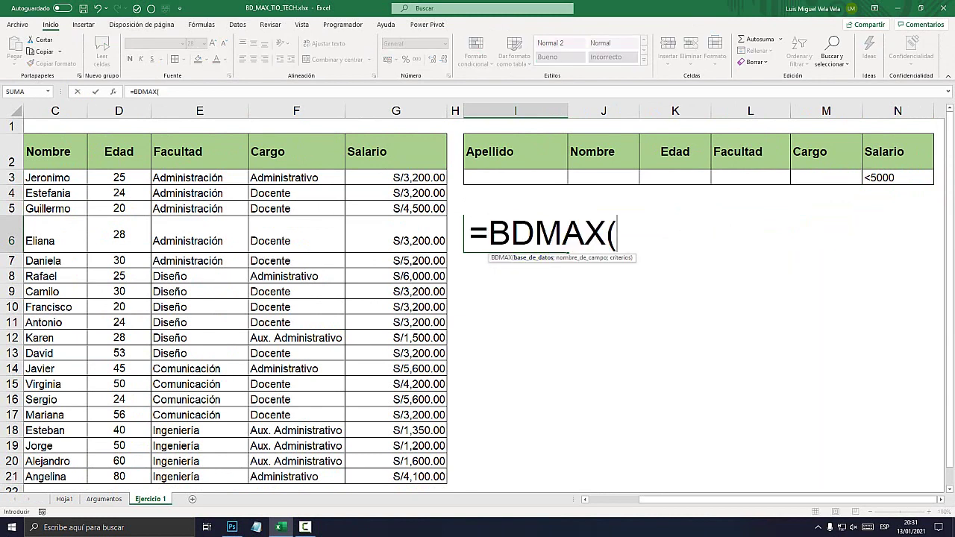
left_click_drag(396, 152, 45, 477)
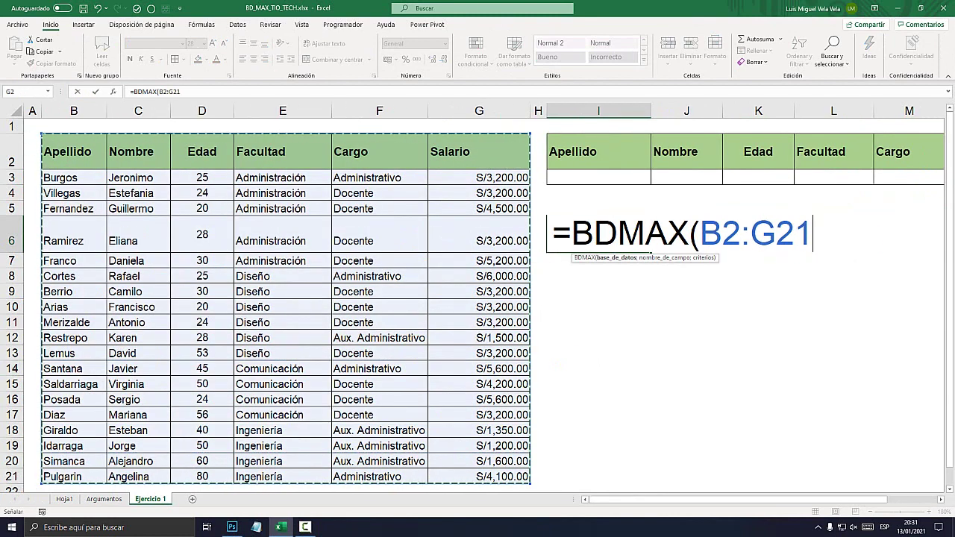
type(";")
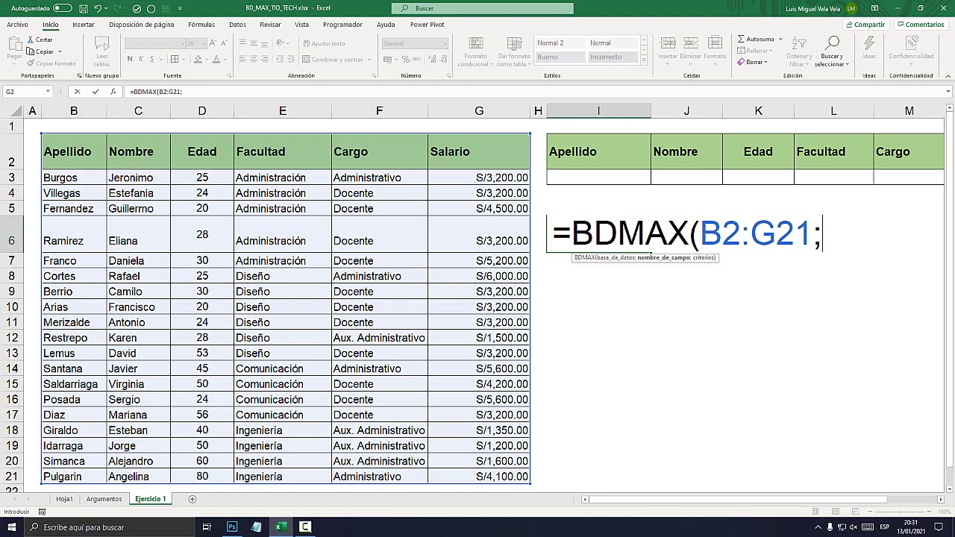
left_click(479, 152)
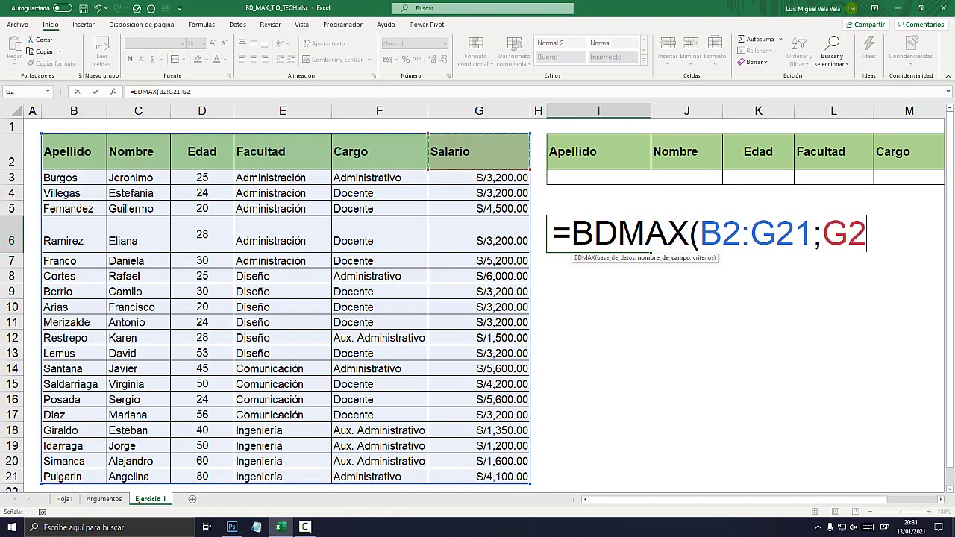
type(";")
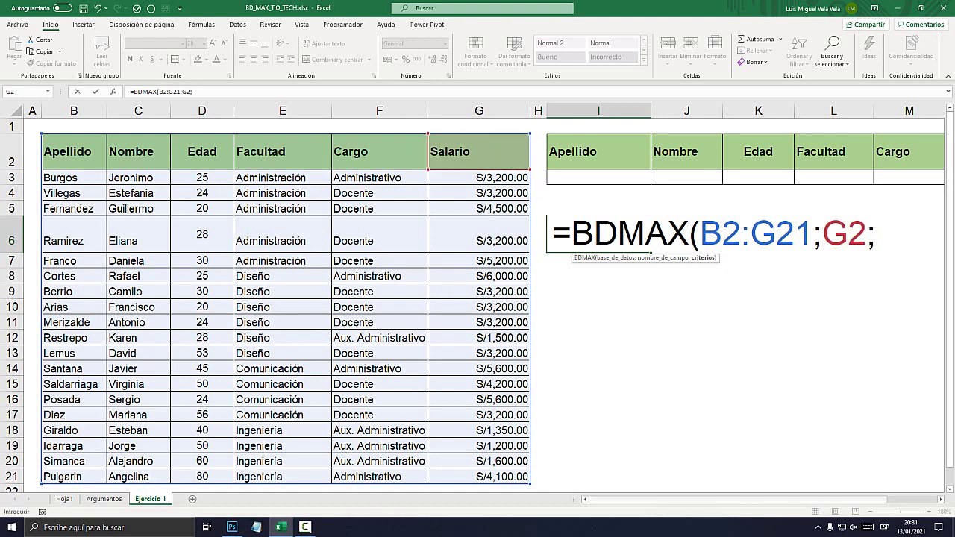
scroll(477, 298, "right", 1)
left_click_drag(514, 151, 898, 177)
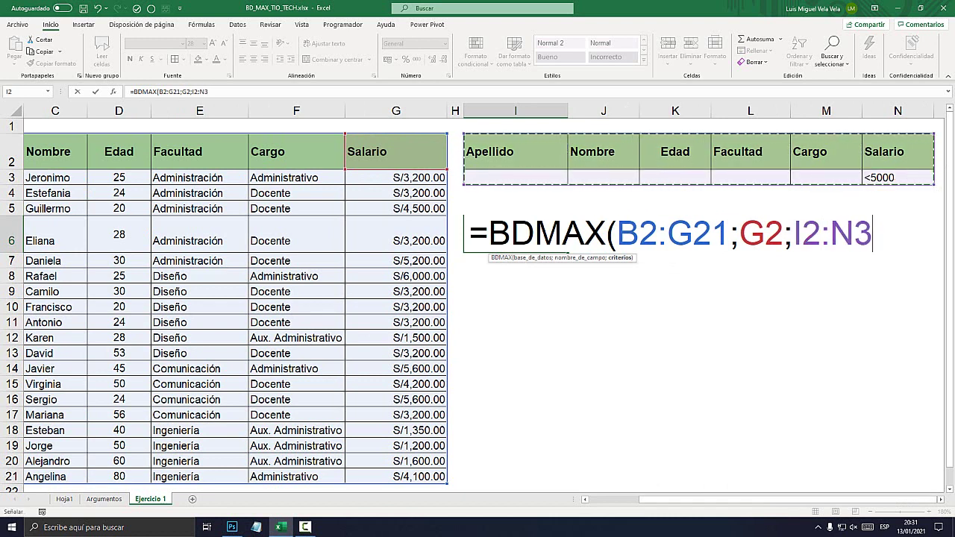
type(")")
key("Return")
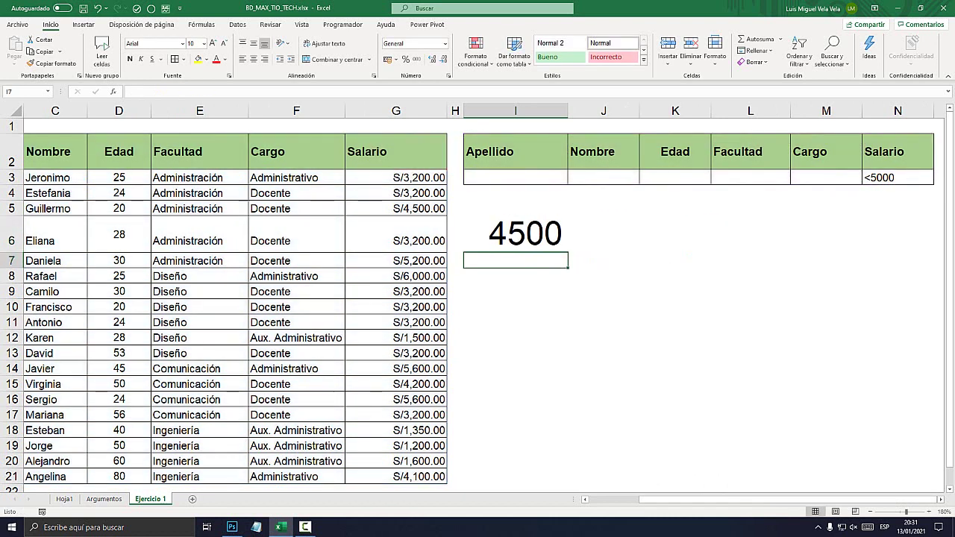
left_click(514, 234)
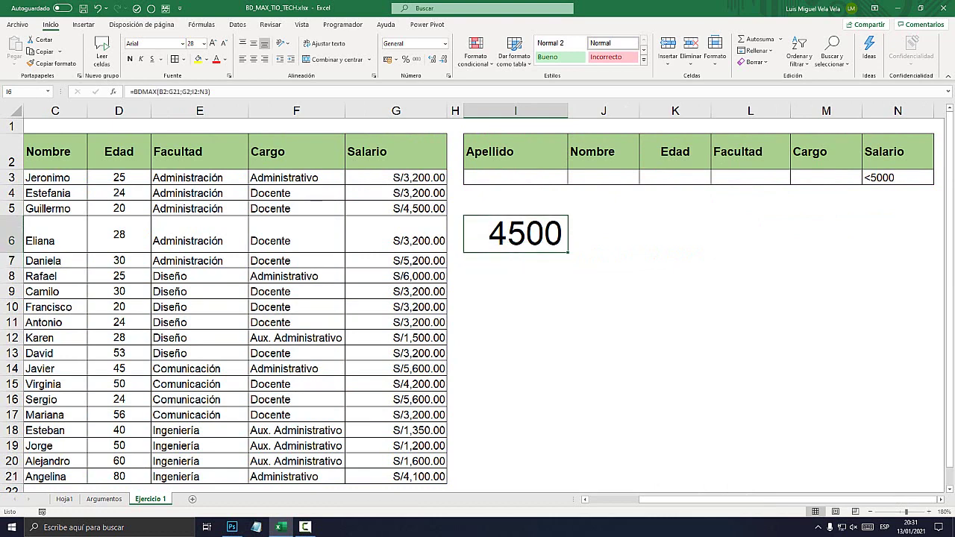
scroll(478, 299, "left", 2)
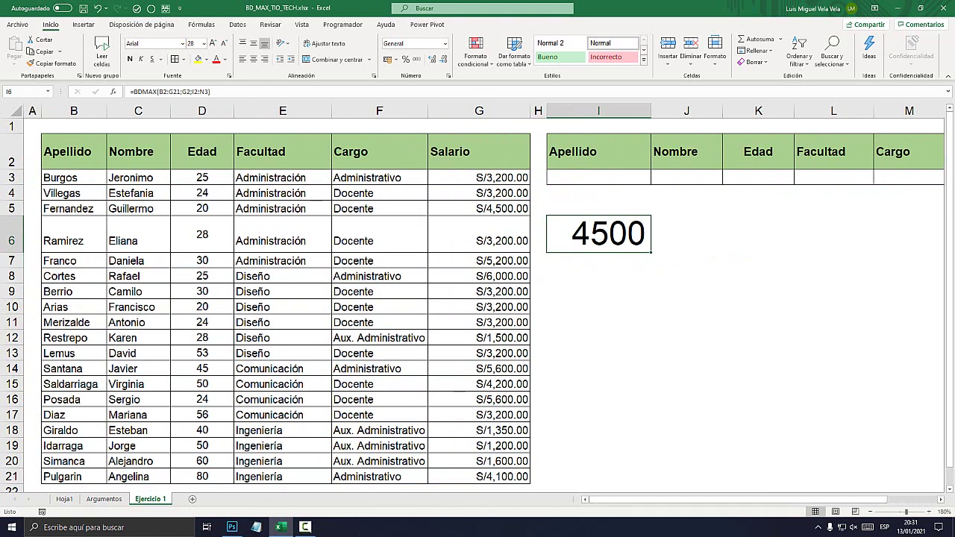
Compare the Salario values around S/4,500.00 to confirm it is the highest salary under 5000
scroll(478, 298, "right", 2)
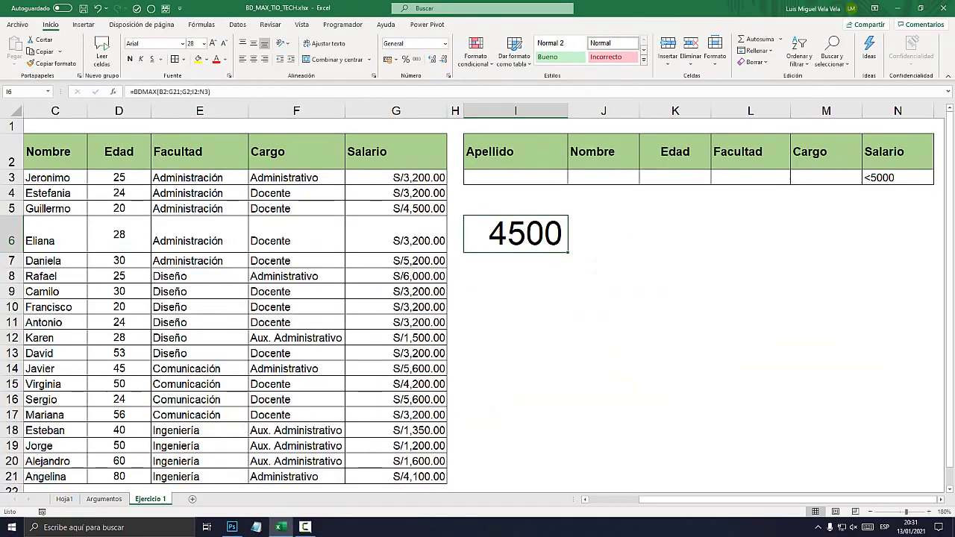
left_click(395, 208)
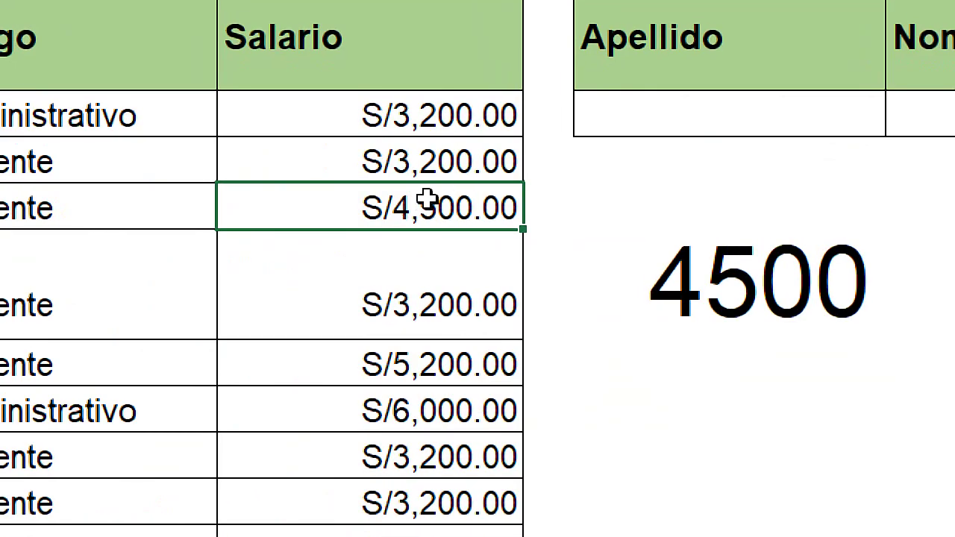
key("Up")
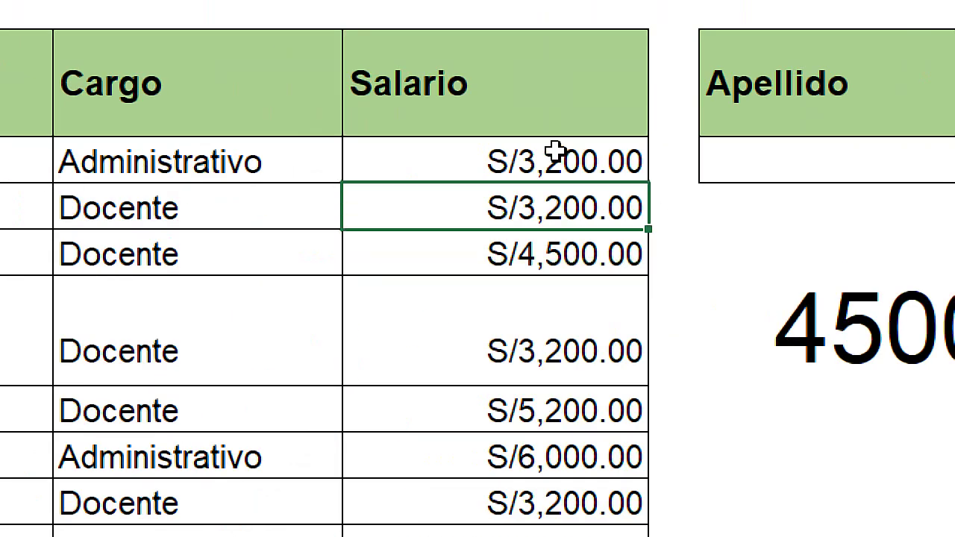
key("Up")
key("Down")
key("Down")
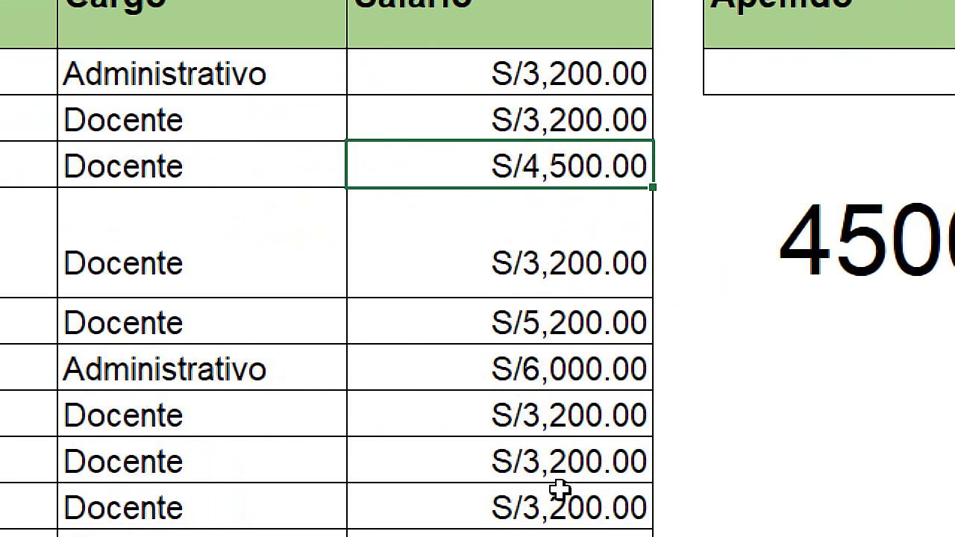
key("Down")
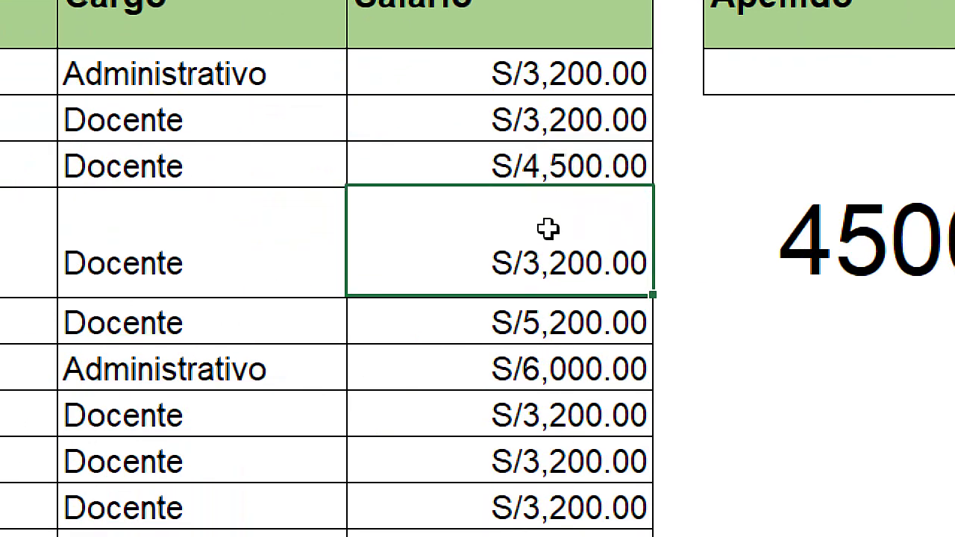
key("Up")
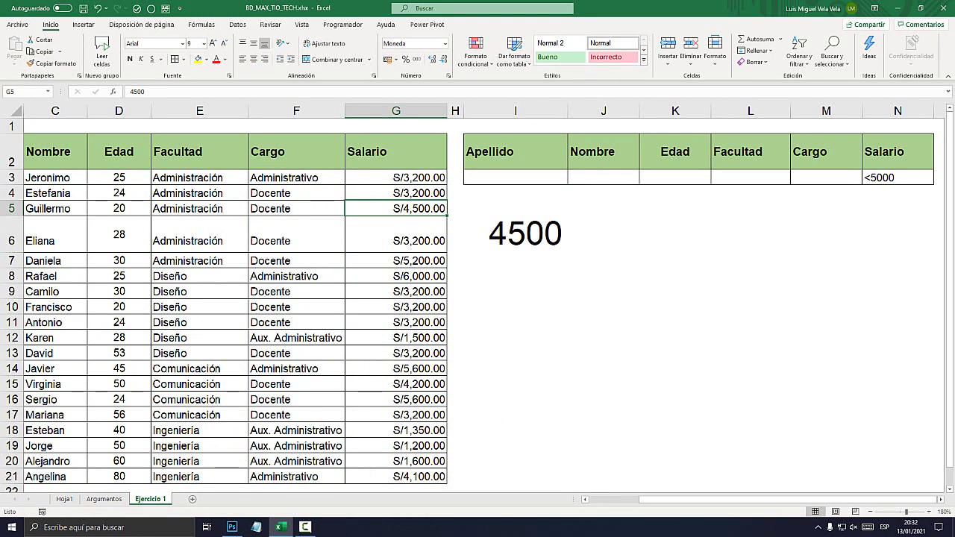
left_click(515, 233)
Clear the 4500 result and delete the Apellido, Nombre and Edad criteria columns
key("Delete")
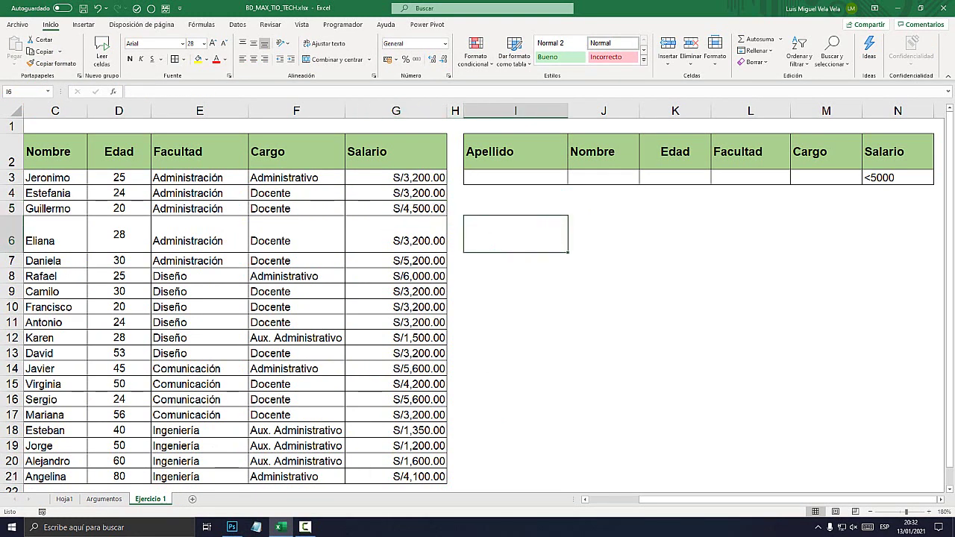
left_click(515, 111)
right_click(522, 111)
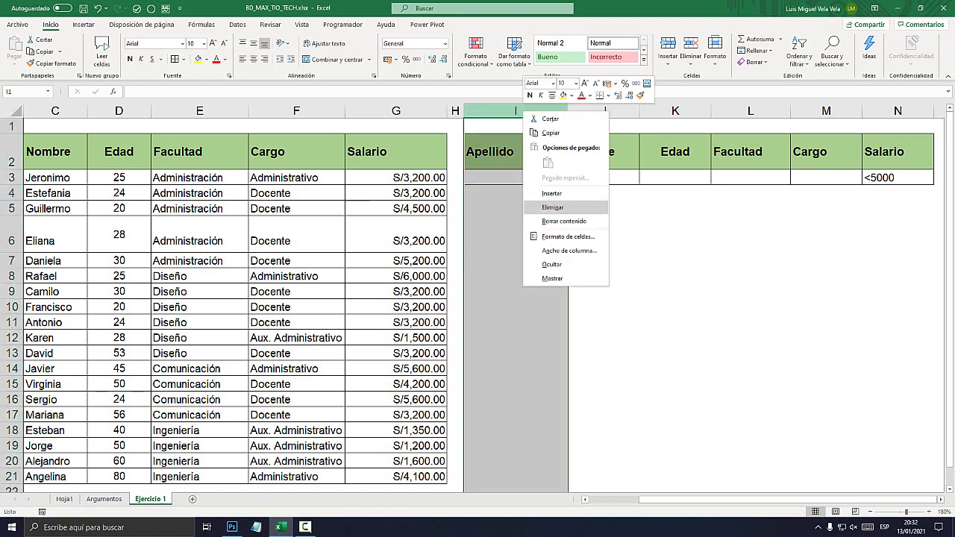
left_click(548, 207)
right_click(507, 111)
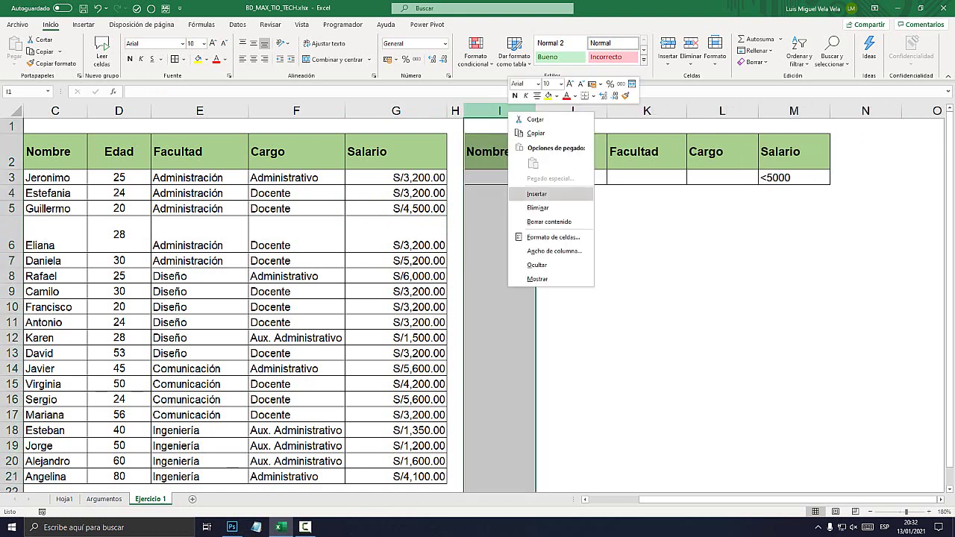
left_click(548, 208)
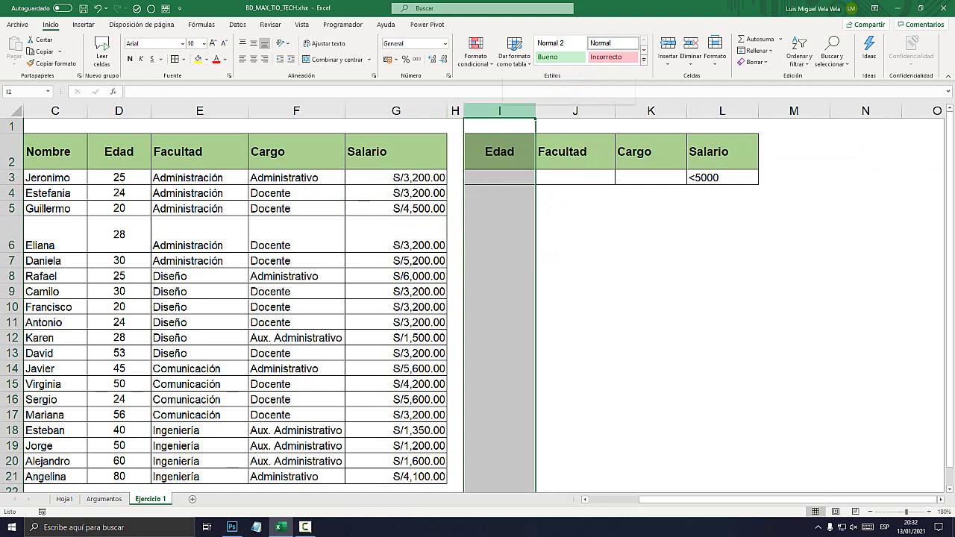
right_click(504, 110)
left_click(545, 209)
Check that the Facultad, Cargo and Salario criteria row is left empty
left_click(503, 178)
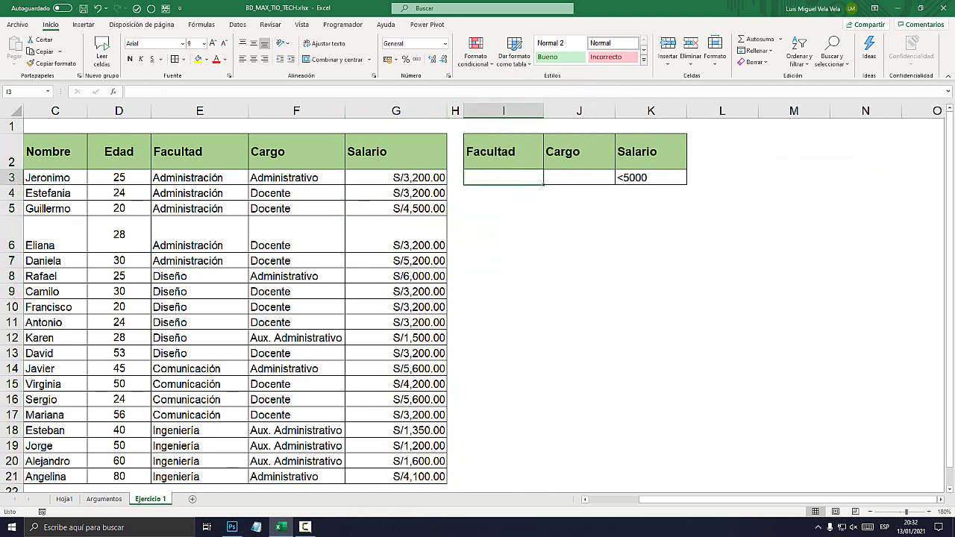
key("Right")
key("Right")
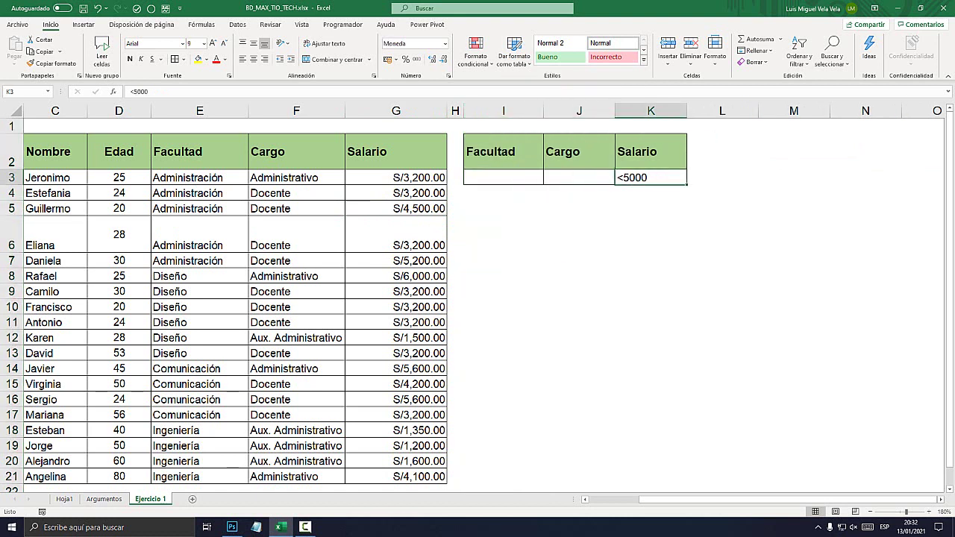
left_click(504, 233)
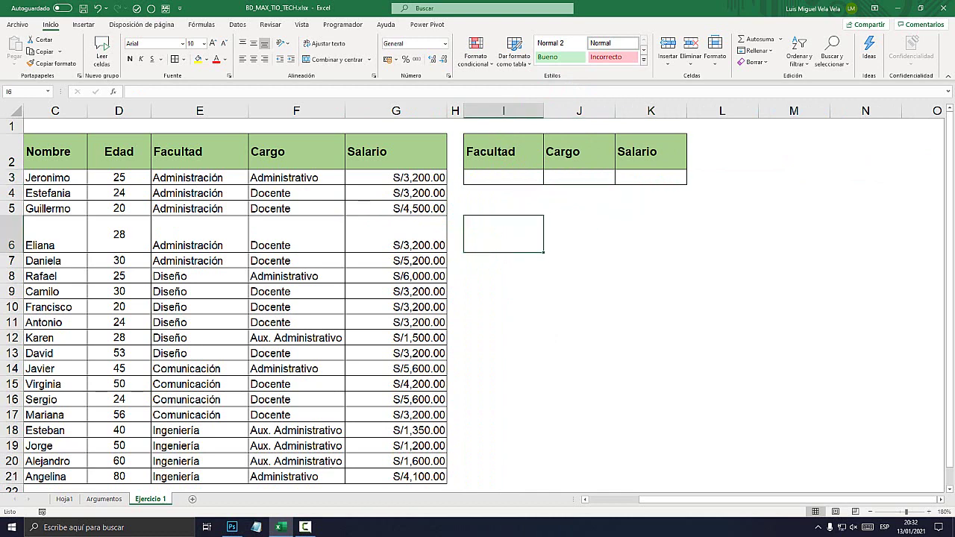
scroll(477, 299, "left", 2)
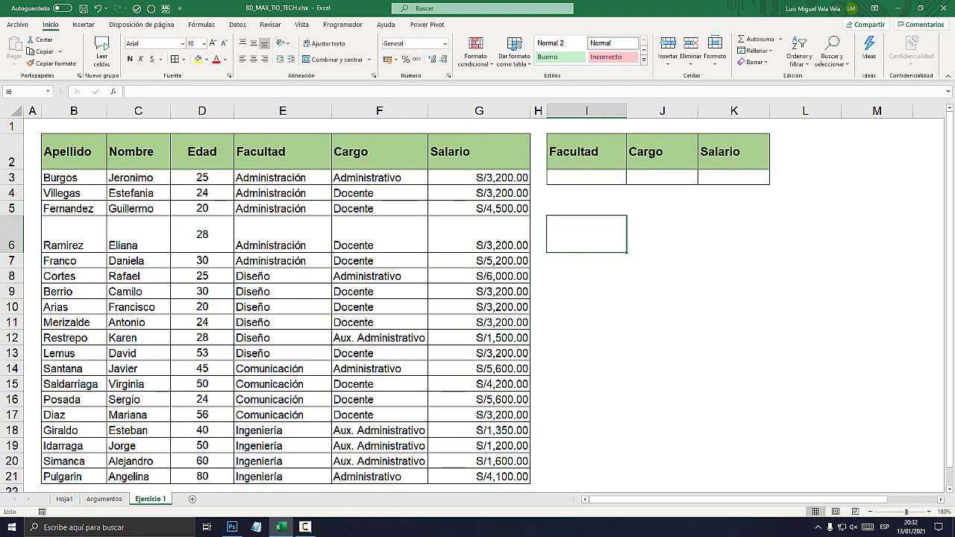
Copy the Facultad values E3:E21 from the salary table
left_click(587, 177)
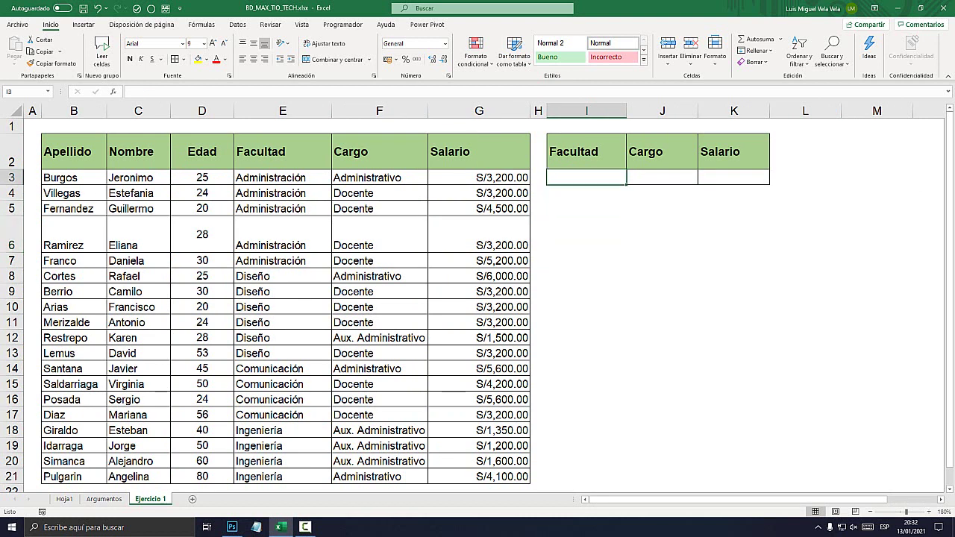
left_click_drag(283, 178, 282, 426)
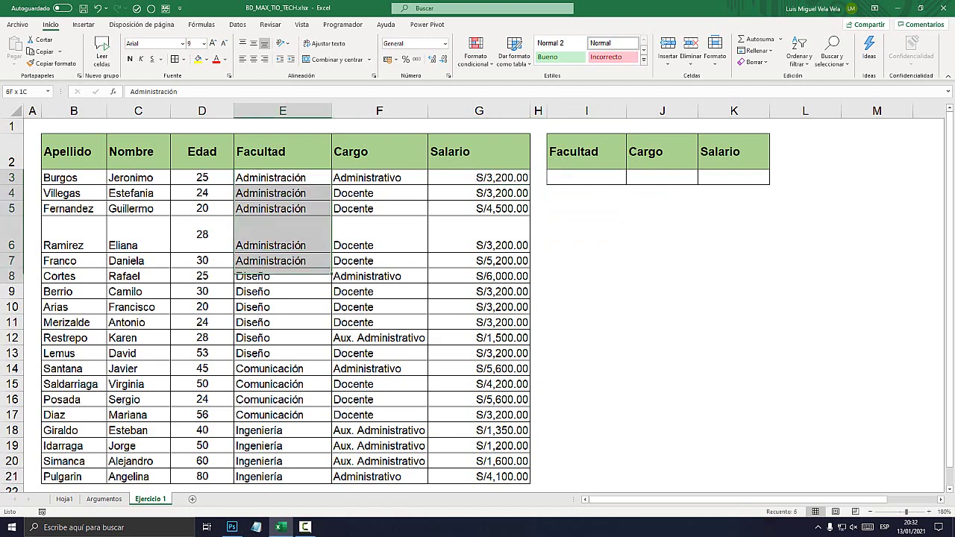
scroll(282, 299, "up", 1)
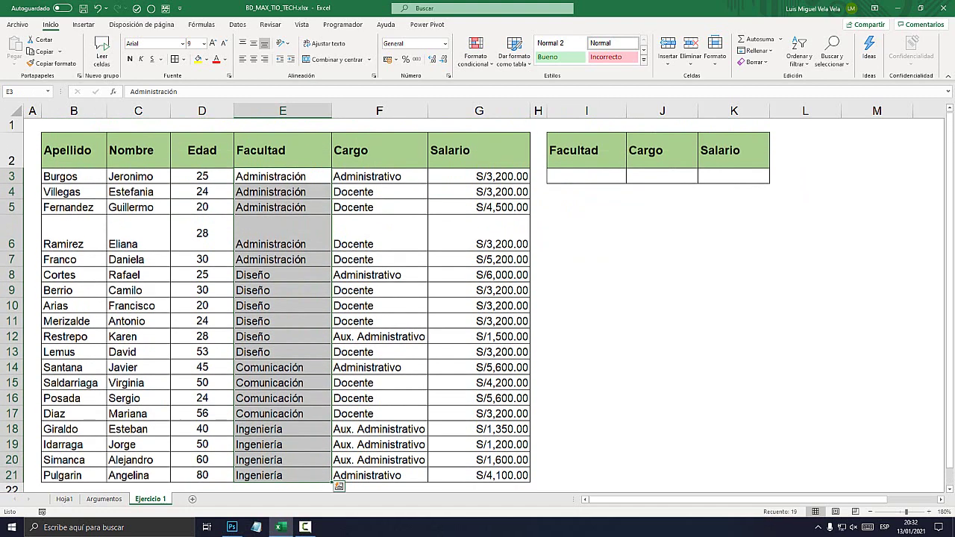
right_click(279, 203)
left_click(299, 229)
Paste the Facultad values at E28 and select the pasted list E28:E46
scroll(282, 298, "down", 4)
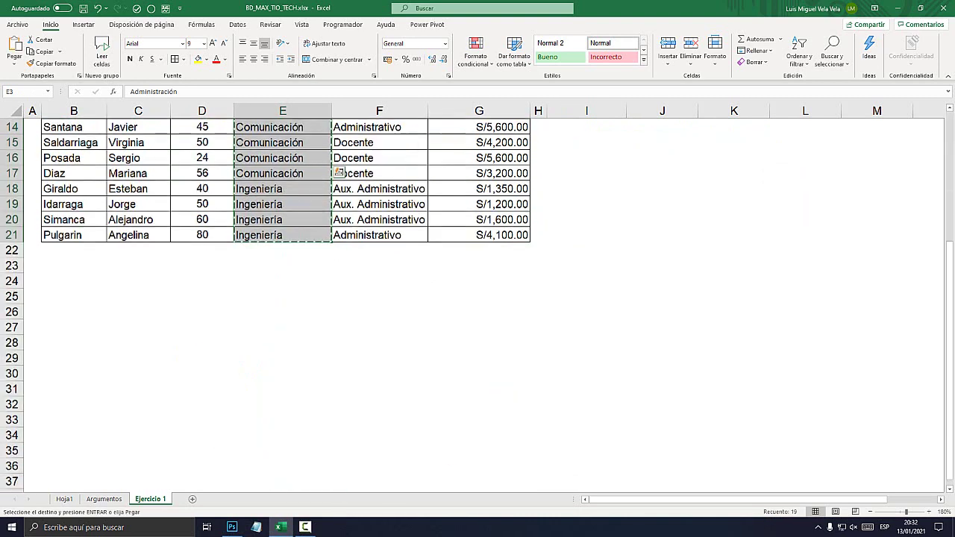
scroll(282, 299, "down", 3)
left_click(282, 218)
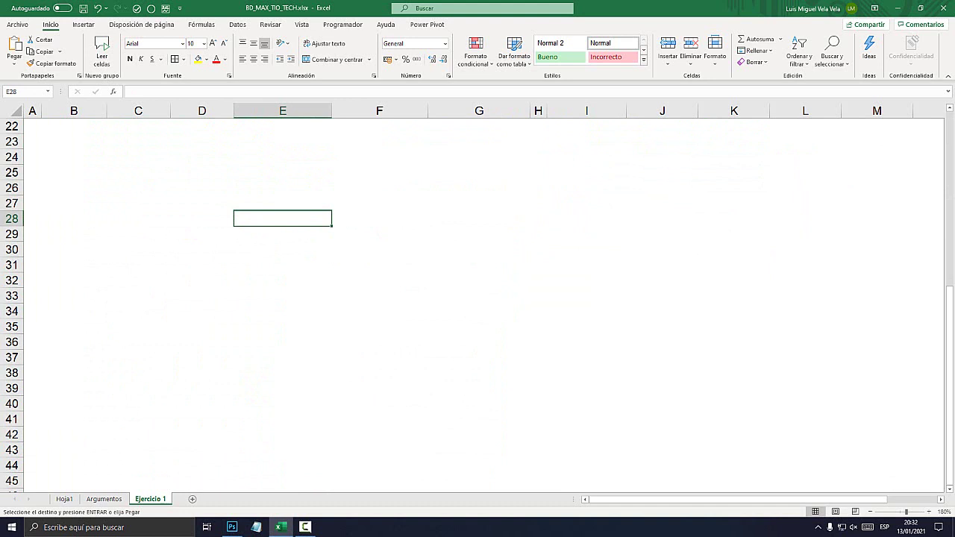
key("ctrl+v")
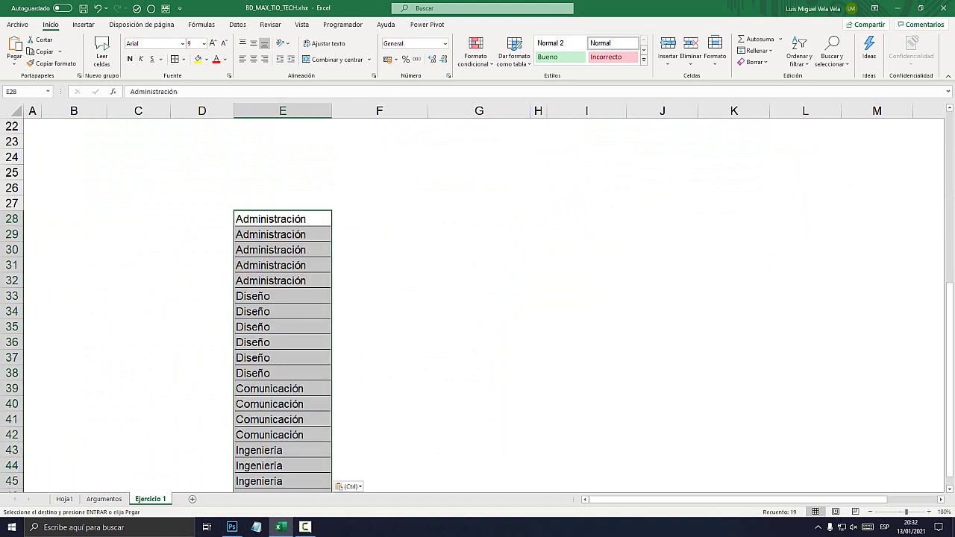
scroll(477, 299, "down", 1)
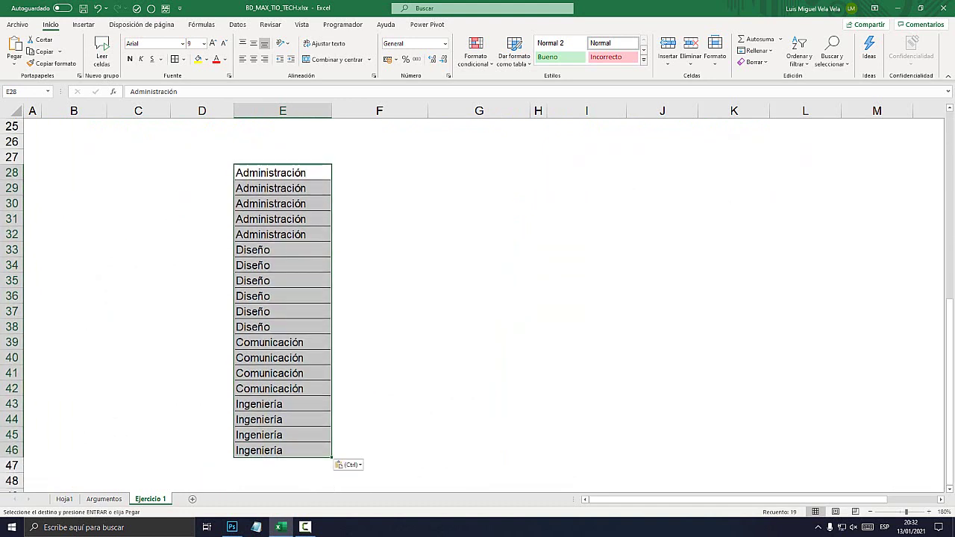
key("Down")
key("Down")
key("Down")
key("Up")
key("Up")
key("Up")
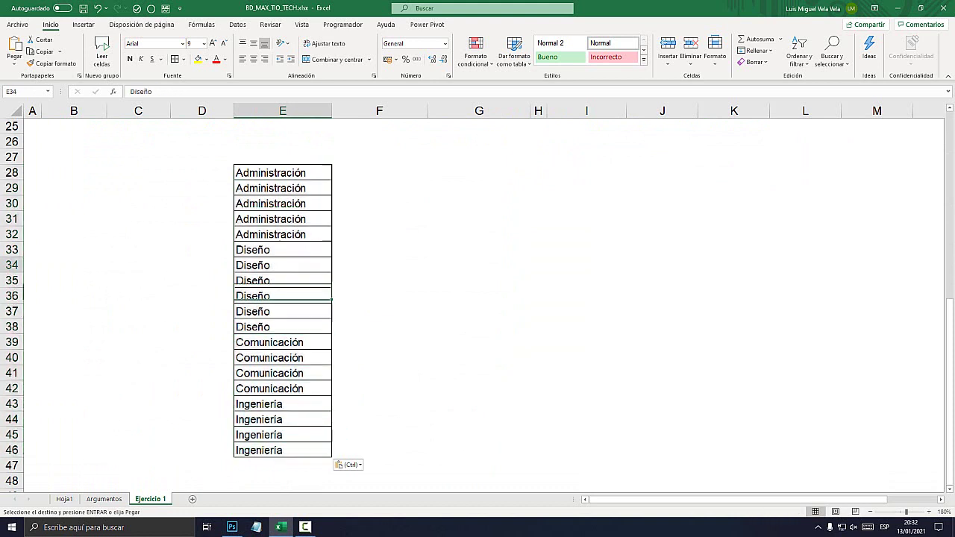
left_click_drag(282, 172, 282, 450)
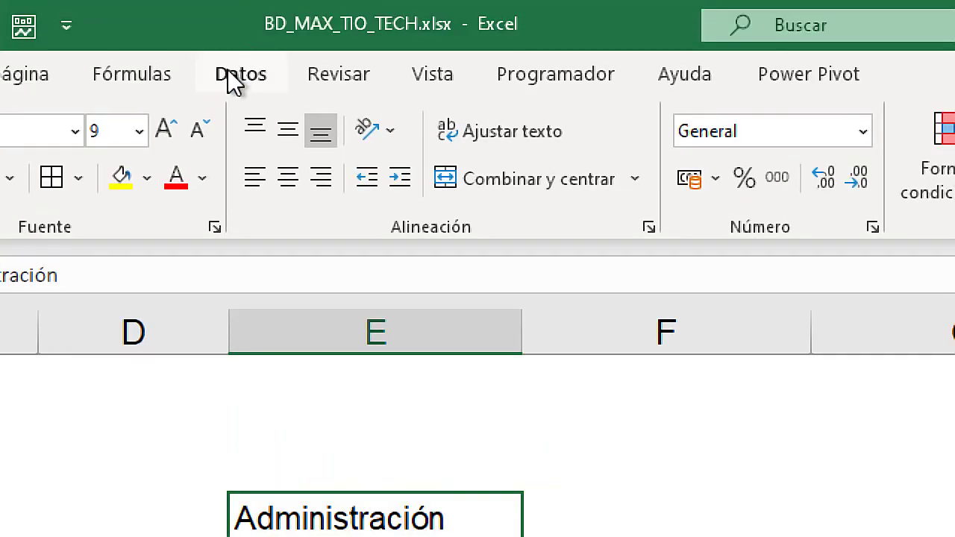
left_click(235, 23)
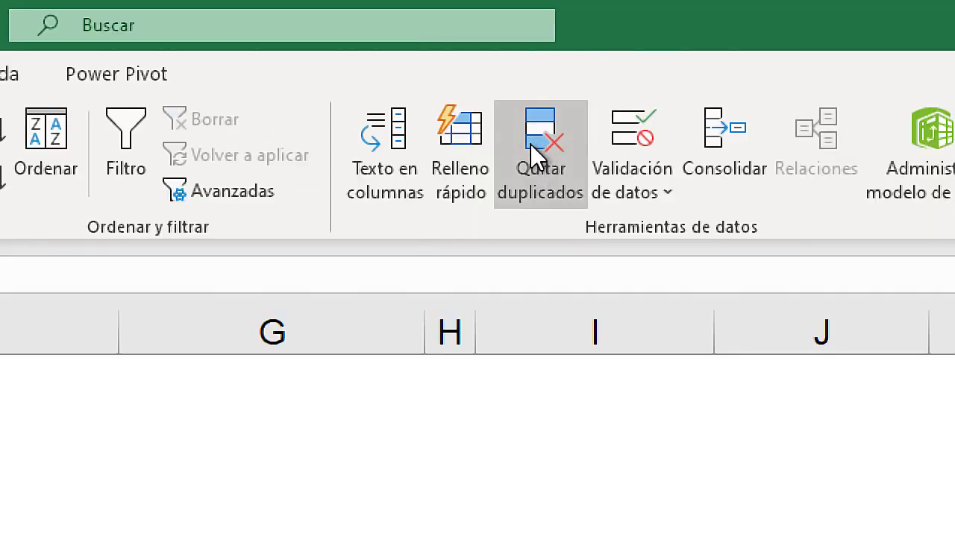
Remove duplicates from E28:E46 without headers, leaving Administración, Diseño, Comunicación and Ingeniería
left_click(533, 147)
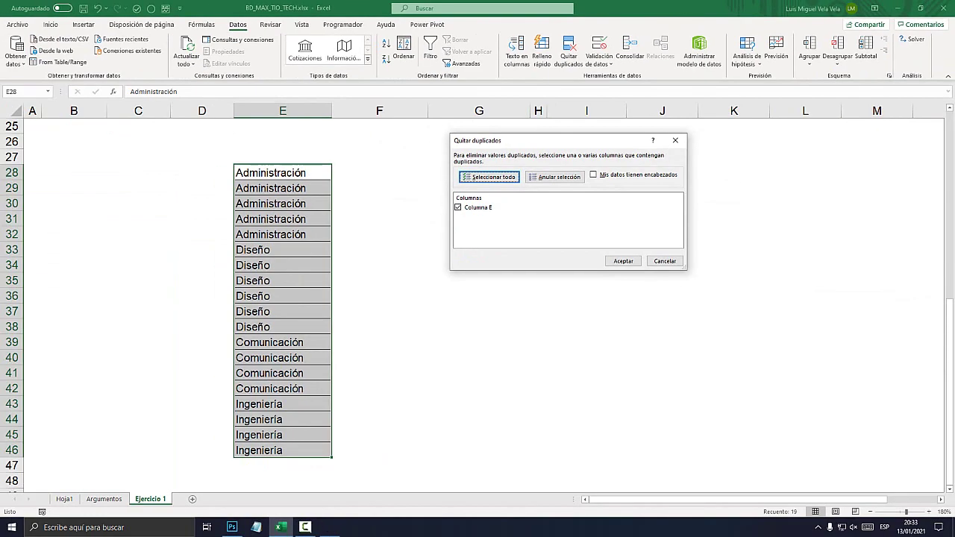
left_click_drag(522, 140, 420, 148)
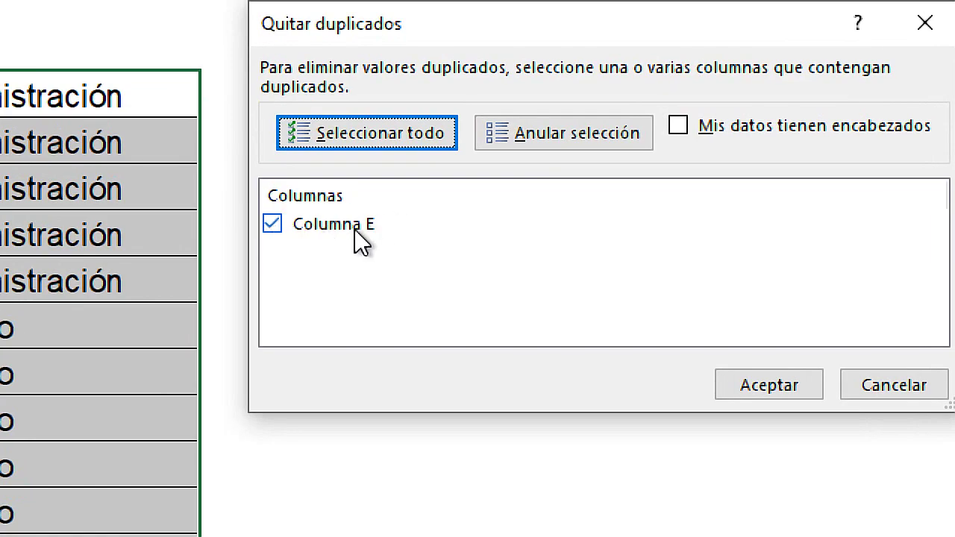
left_click(684, 126)
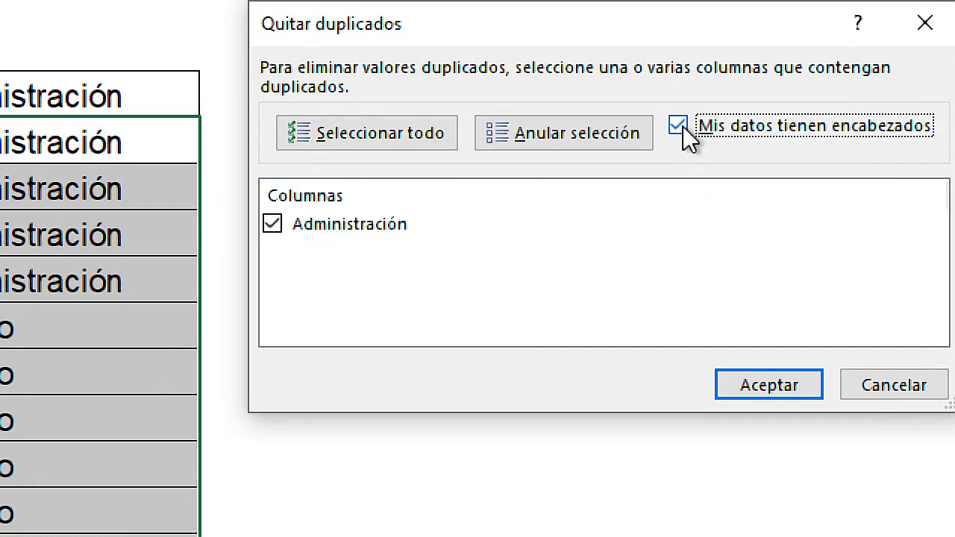
left_click(683, 126)
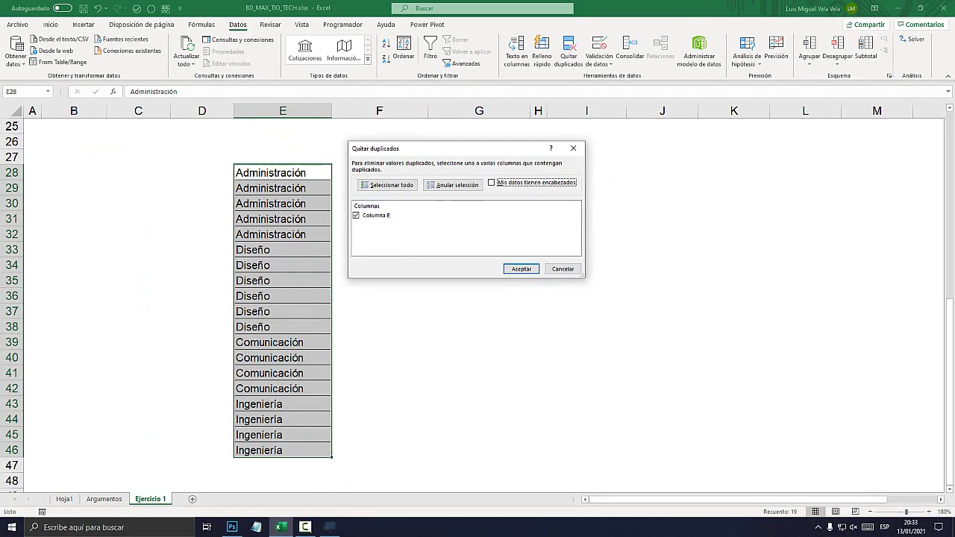
left_click(520, 268)
key("Return")
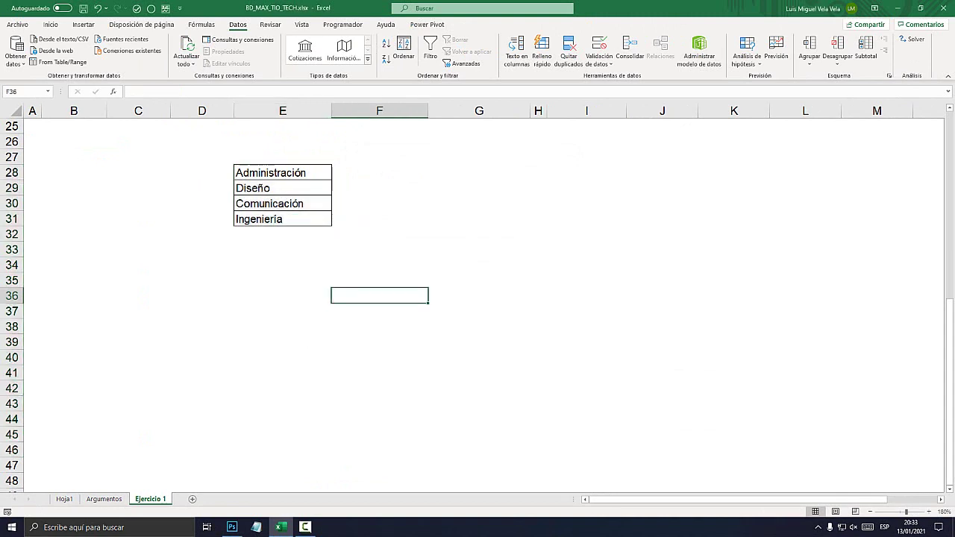
key("Down")
key("Down")
key("Down")
key("Up")
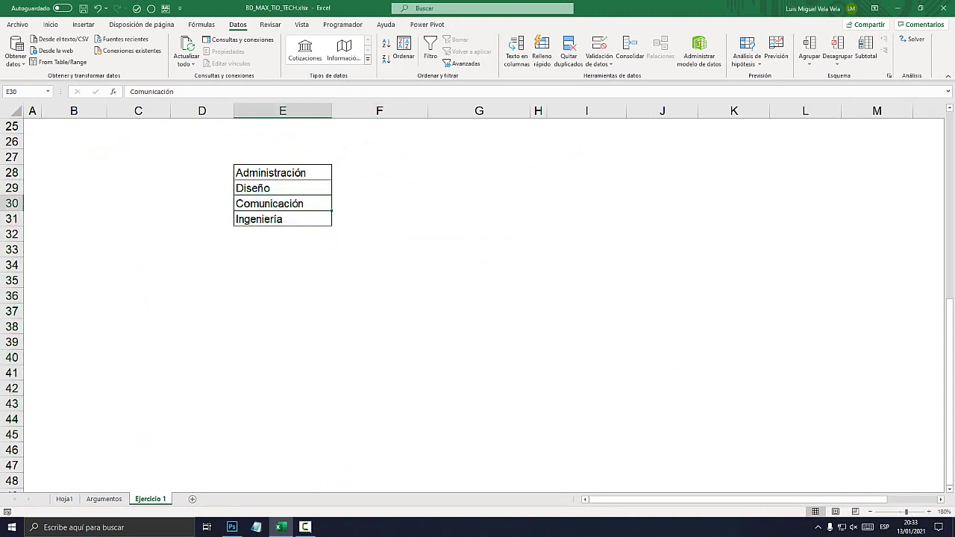
key("Up")
key("Up")
key("Down")
key("Down")
key("Down")
key("Up")
key("Up")
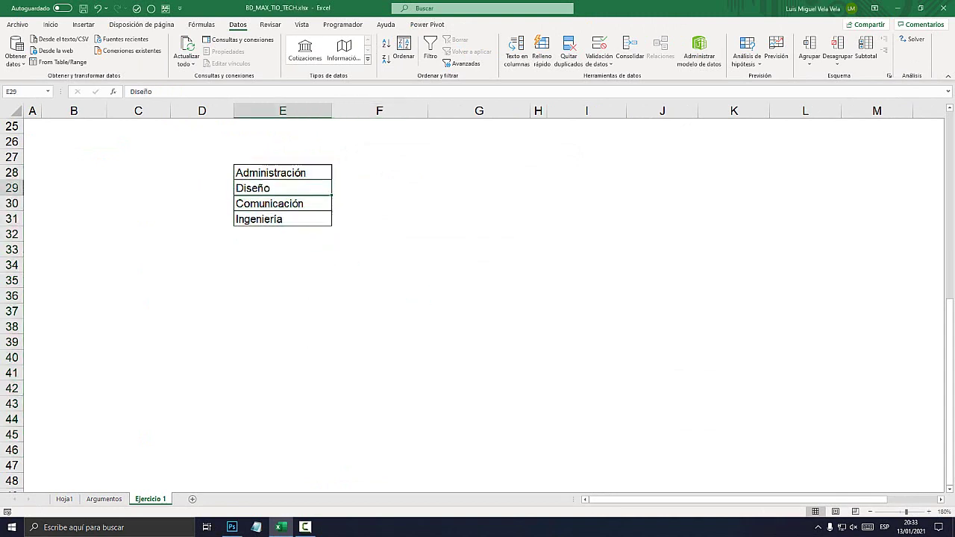
scroll(477, 299, "up", 8)
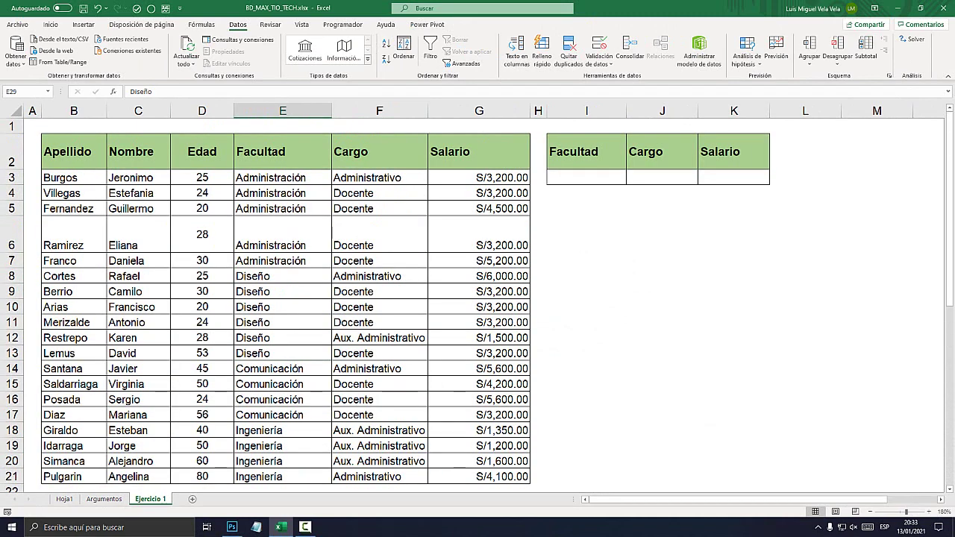
Give cell I3 a list data validation sourced from the unique faculties E28:E31
left_click(586, 177)
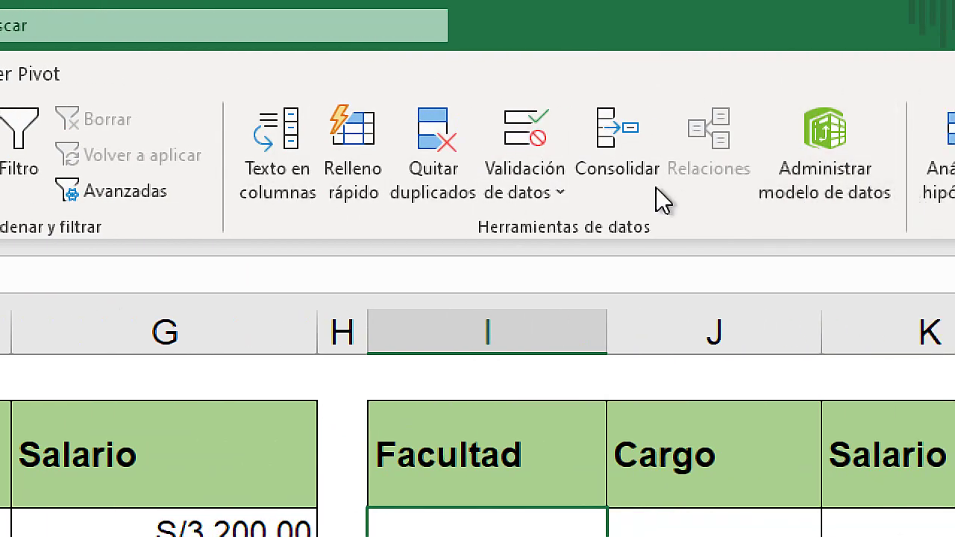
left_click(528, 128)
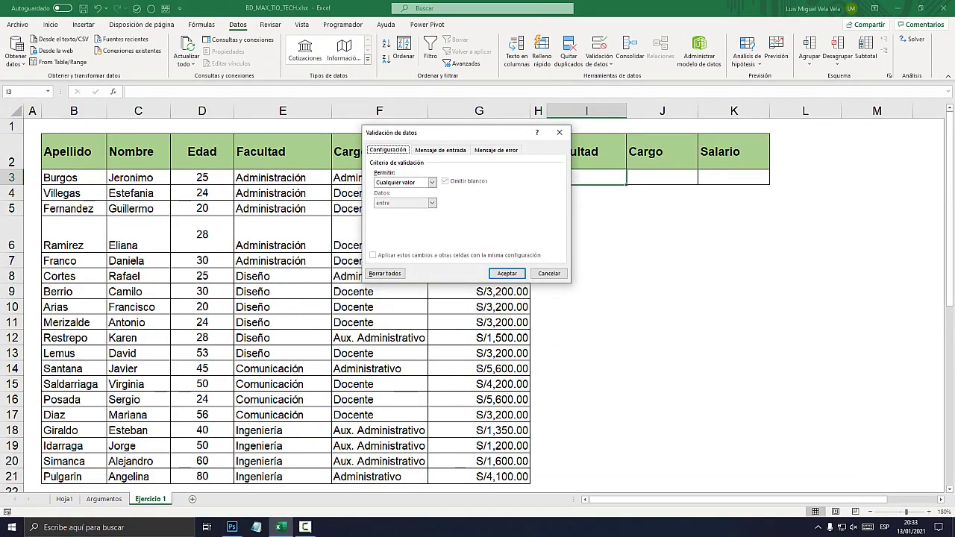
left_click_drag(648, 184, 495, 147)
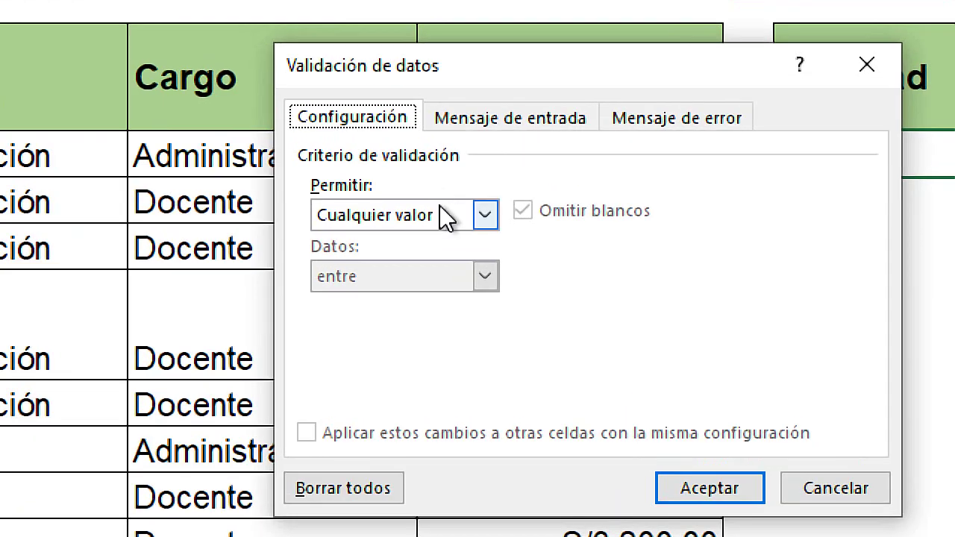
left_click(450, 197)
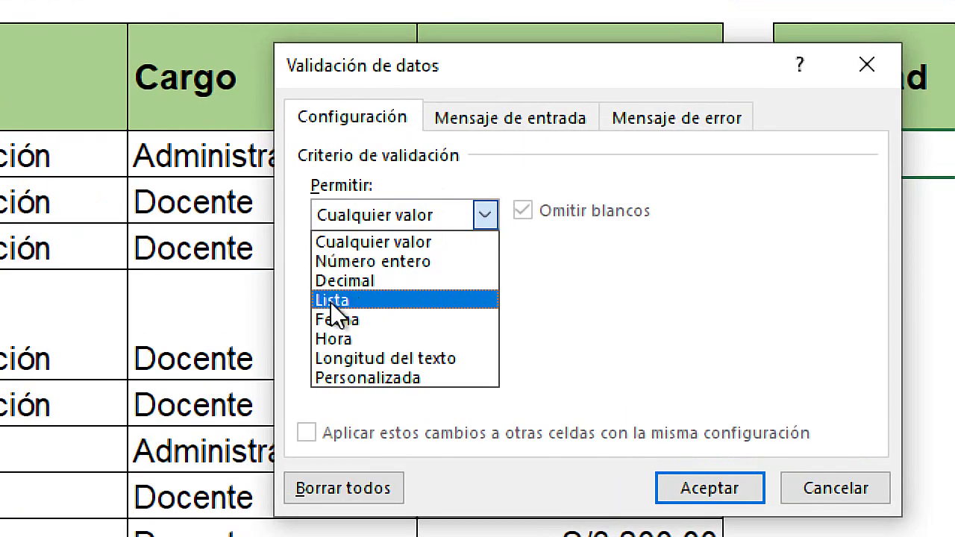
left_click(350, 300)
type("=")
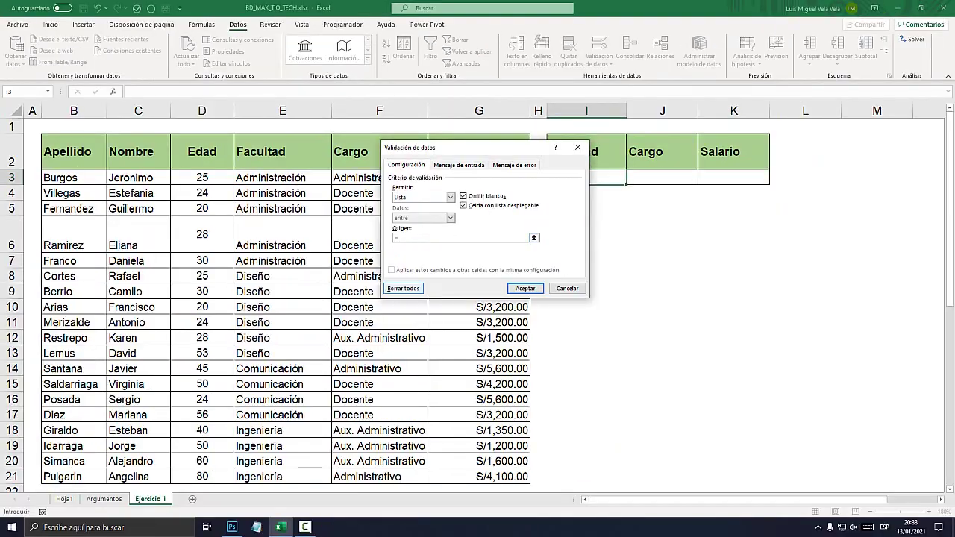
scroll(283, 336, "down", 3)
scroll(283, 336, "down", 4)
left_click_drag(313, 219, 314, 265)
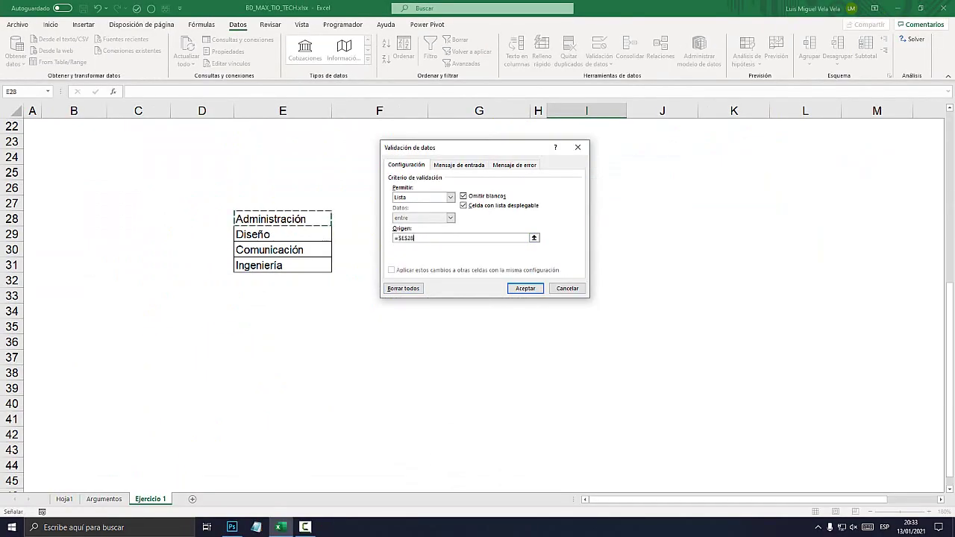
left_click(525, 288)
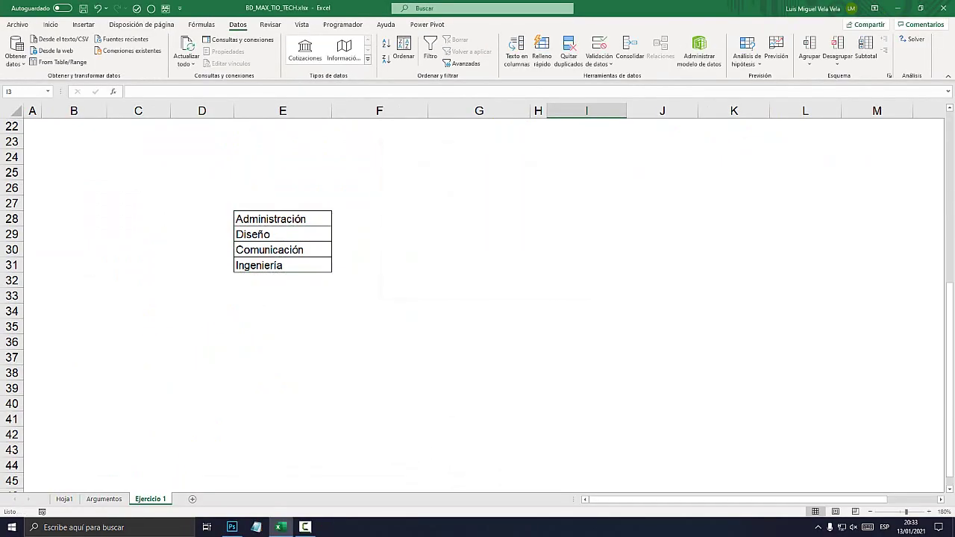
Try faculties from the I3 dropdown, finishing on Comunicación
scroll(477, 298, "up", 4)
scroll(478, 298, "up", 3)
left_click(662, 261)
left_click(619, 178)
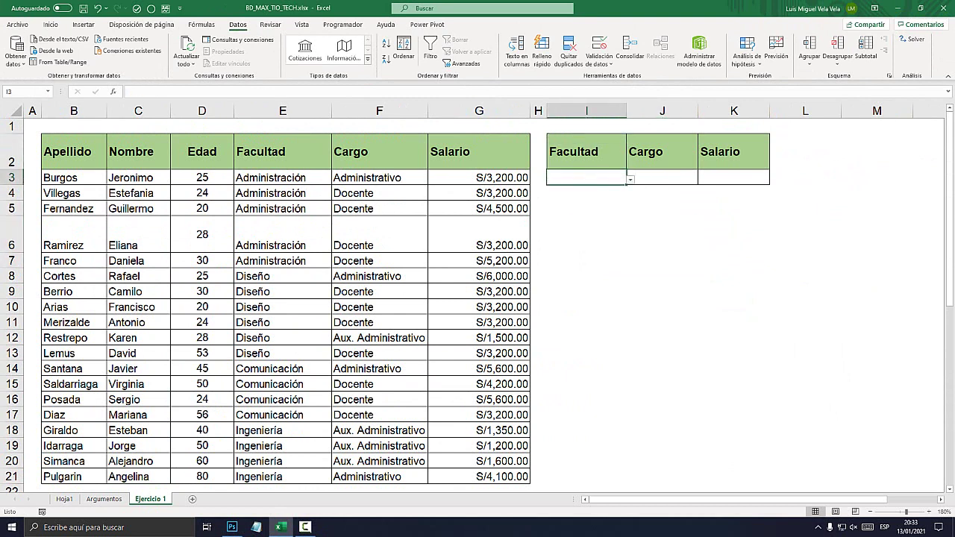
left_click(630, 179)
left_click(567, 207)
left_click(631, 179)
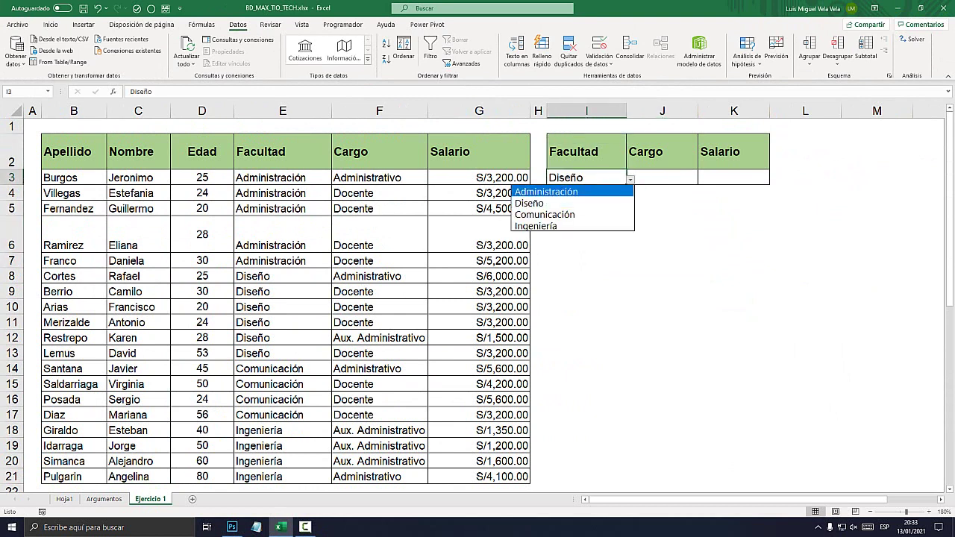
left_click(576, 187)
left_click(631, 179)
left_click(575, 187)
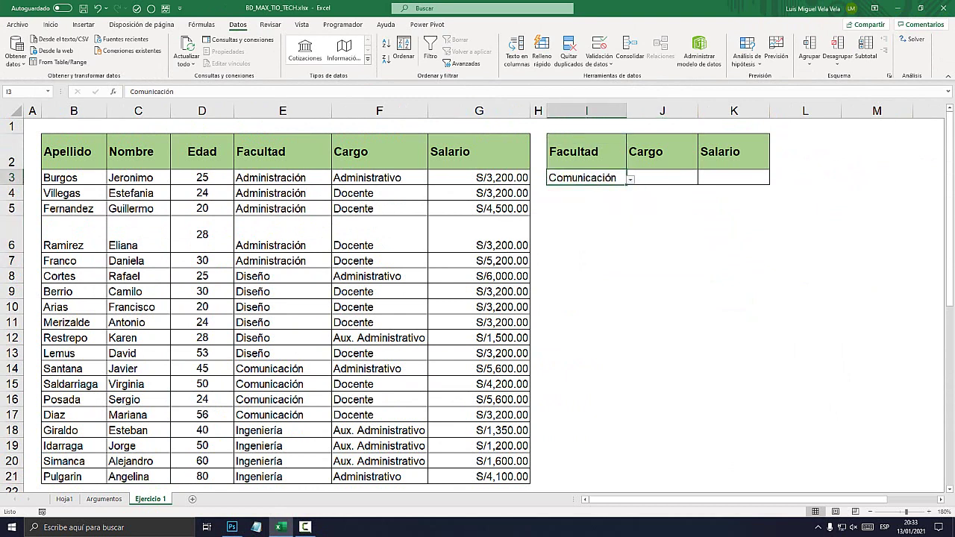
left_click(586, 234)
Shade the result cell I6 light orange
left_click(50, 23)
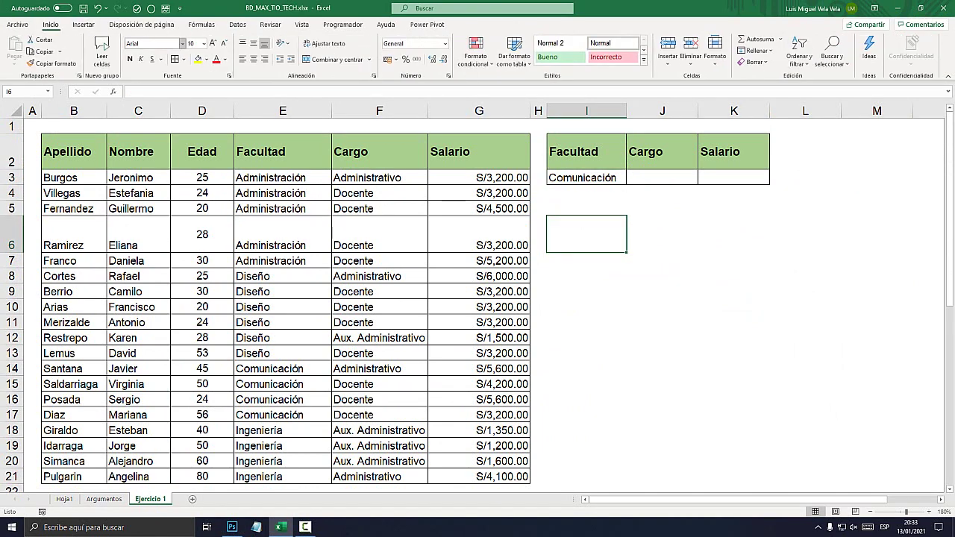
left_click(206, 59)
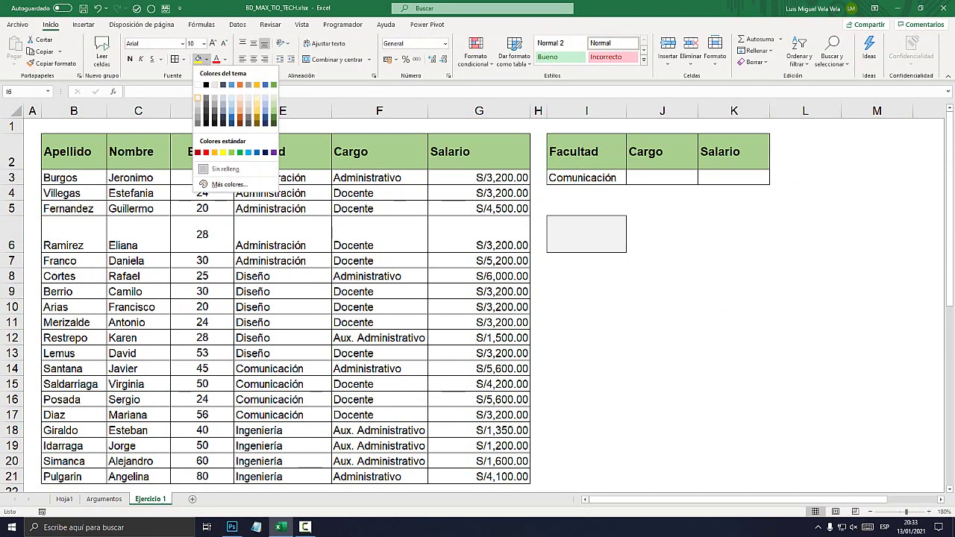
left_click(239, 98)
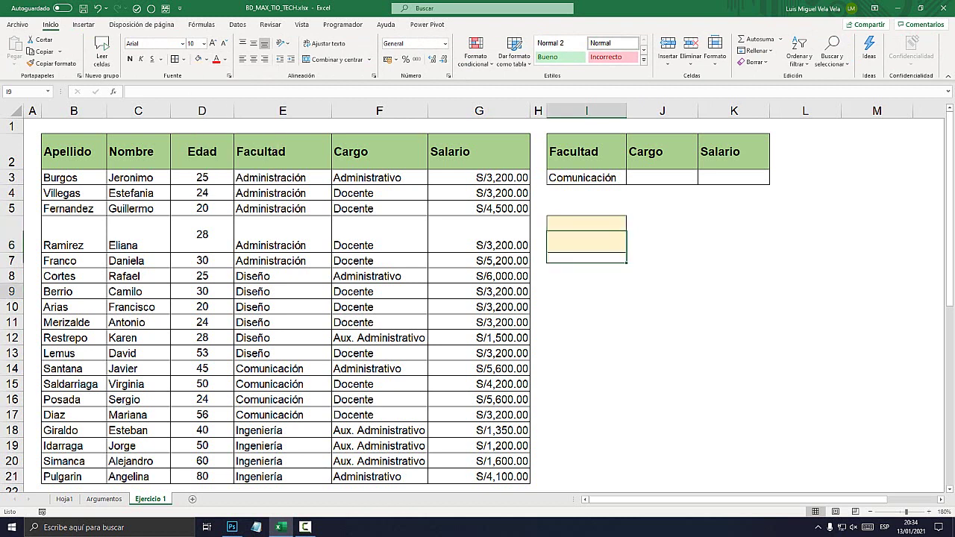
Enter =BDMAX(B2:G21;G2;I2:K3) in I6 to get the top salary for the chosen faculty
type("=")
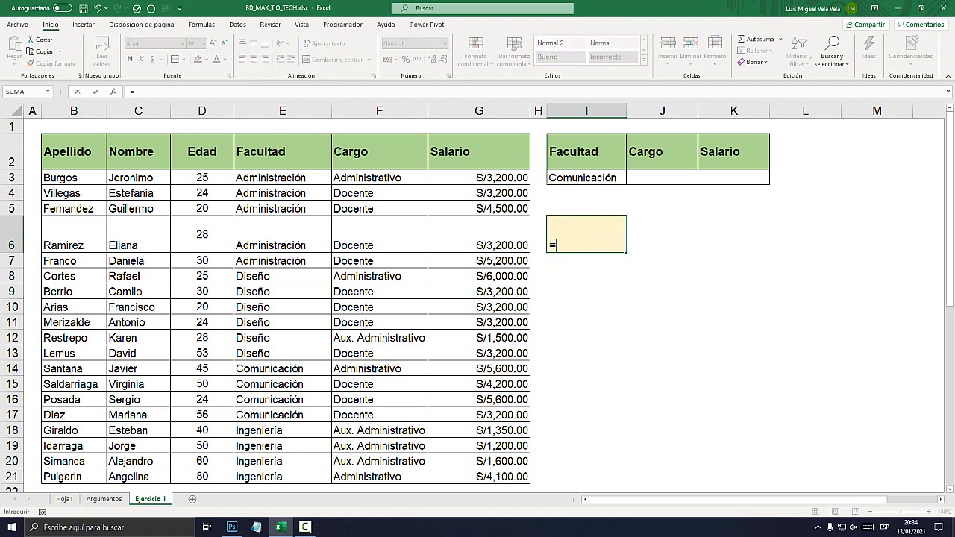
type("BDMA")
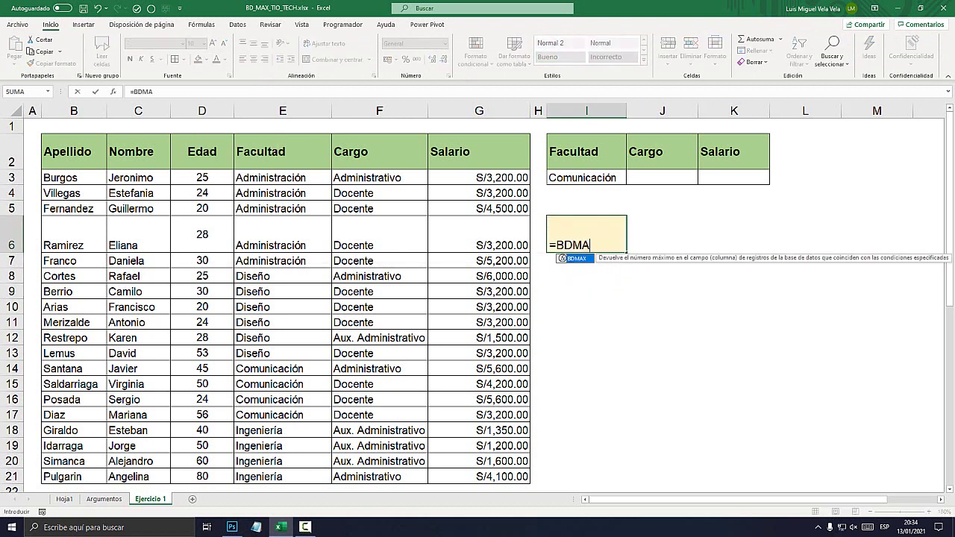
type("X(")
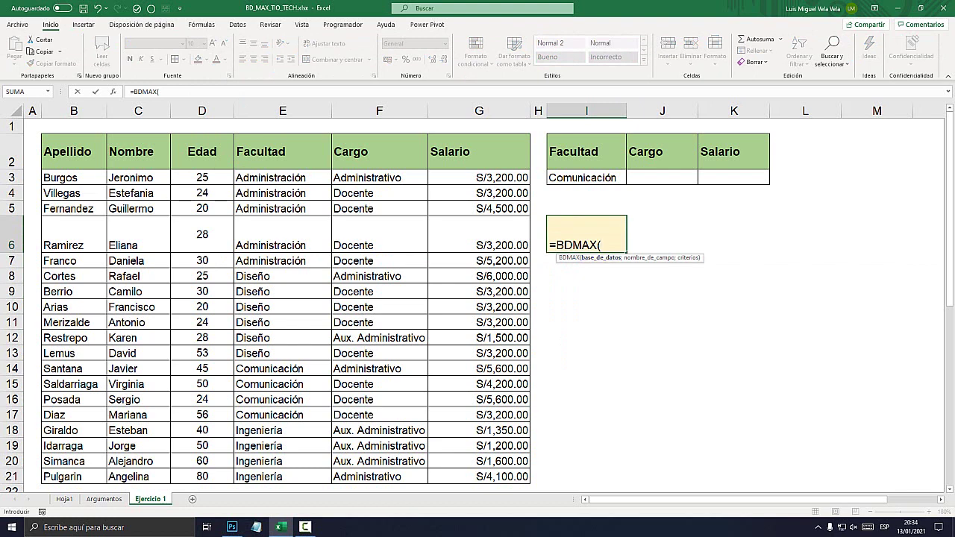
left_click_drag(73, 152, 530, 484)
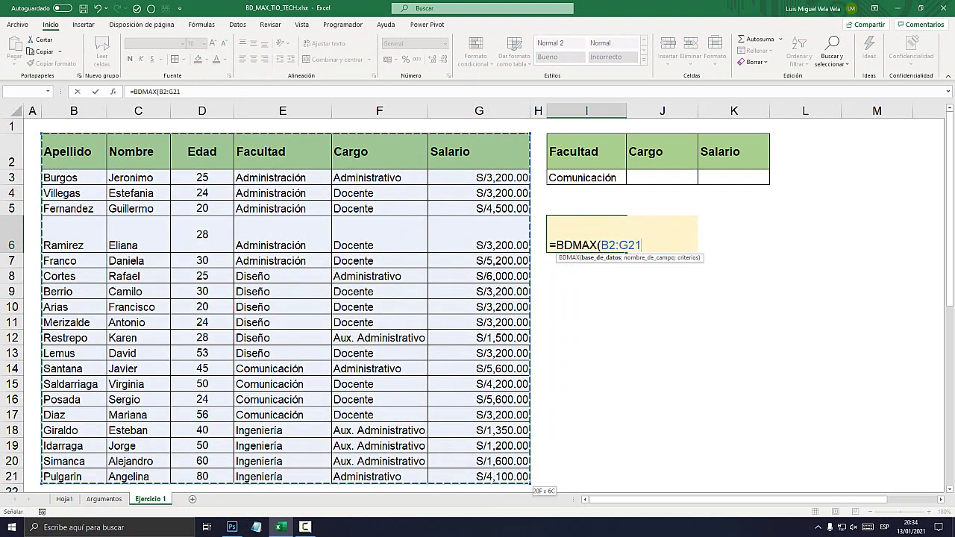
type(";")
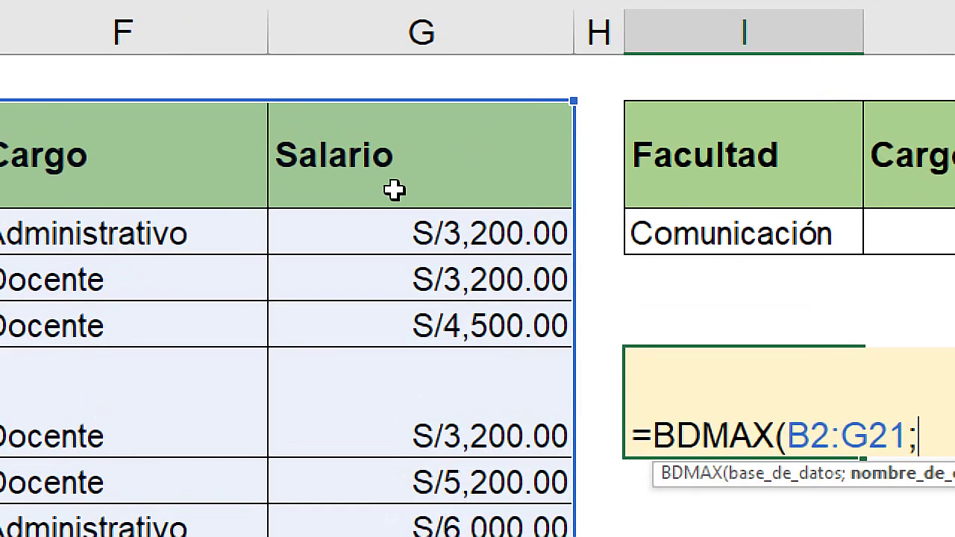
left_click(407, 153)
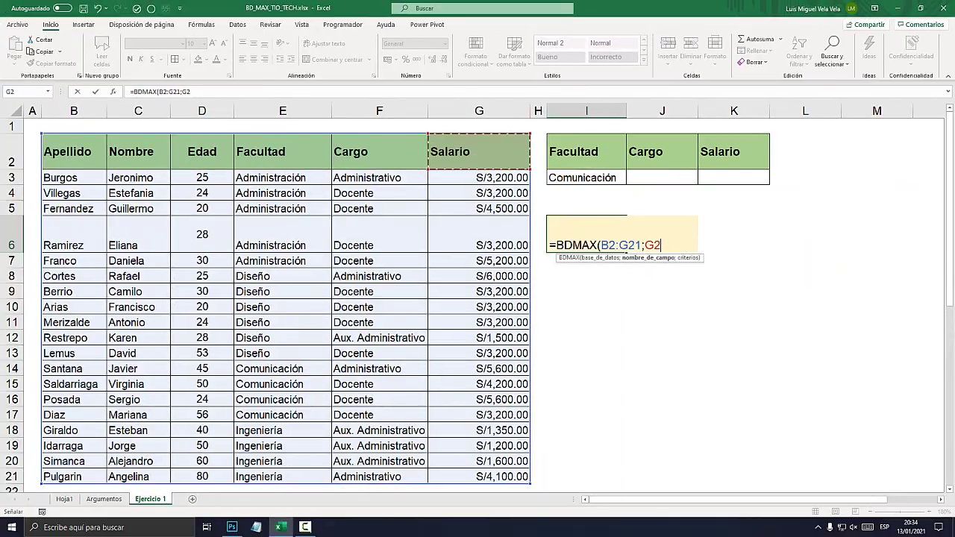
type(";")
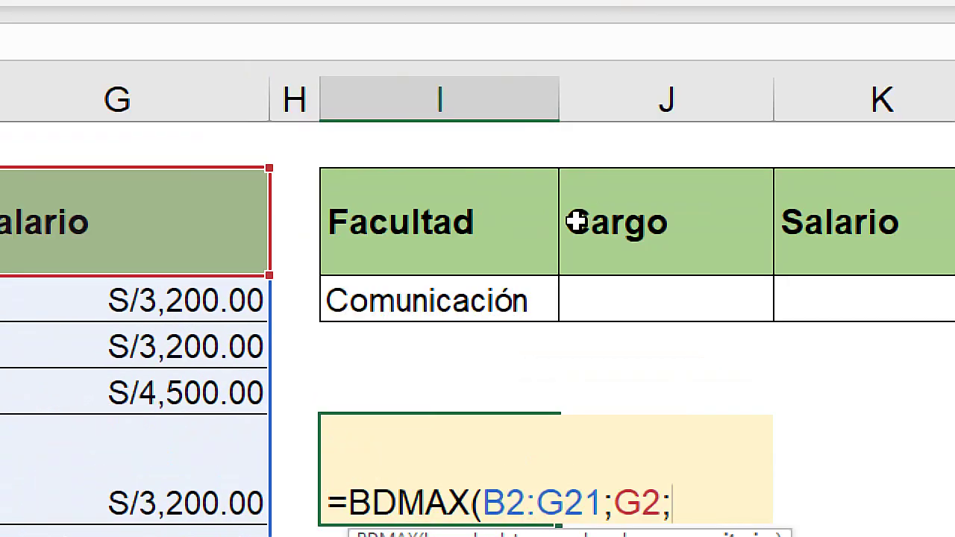
left_click(611, 151)
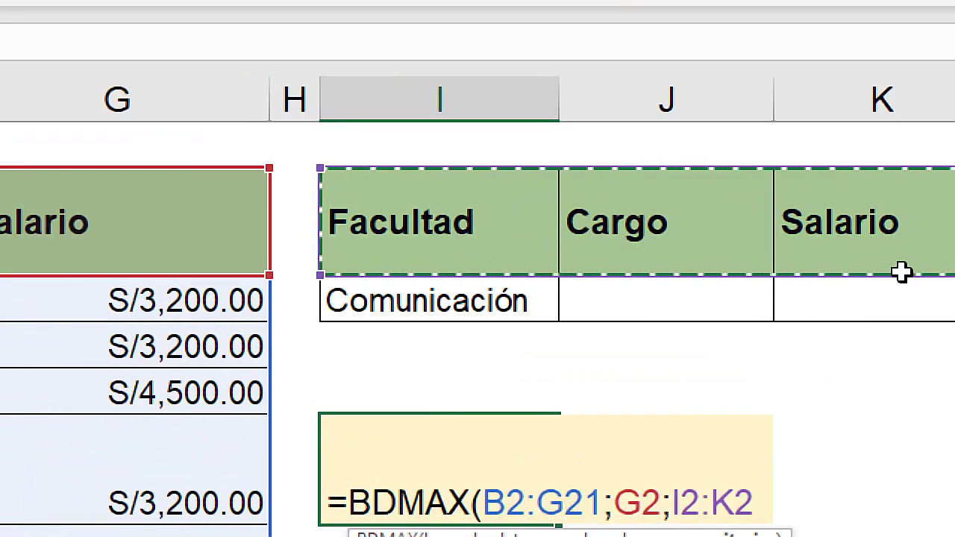
left_click_drag(514, 221, 897, 305)
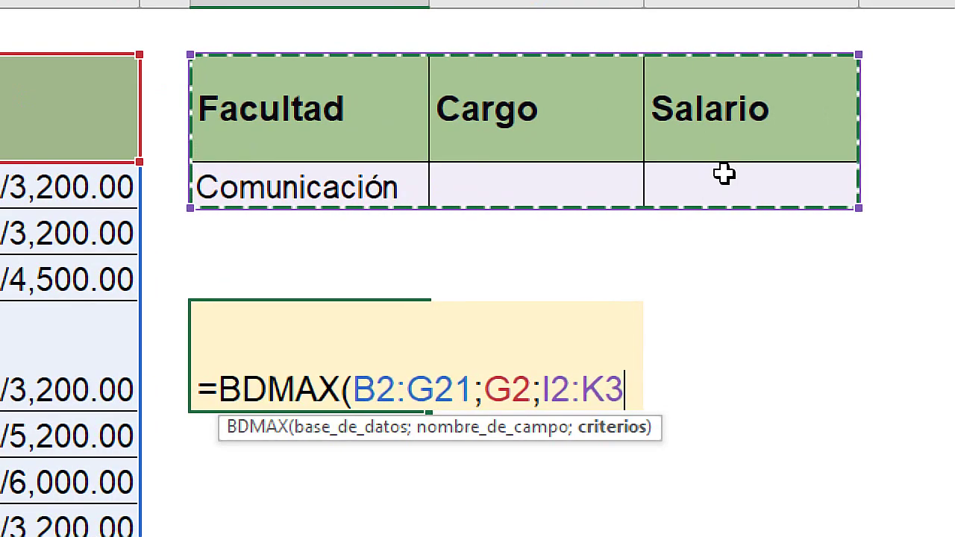
type(")")
key("Return")
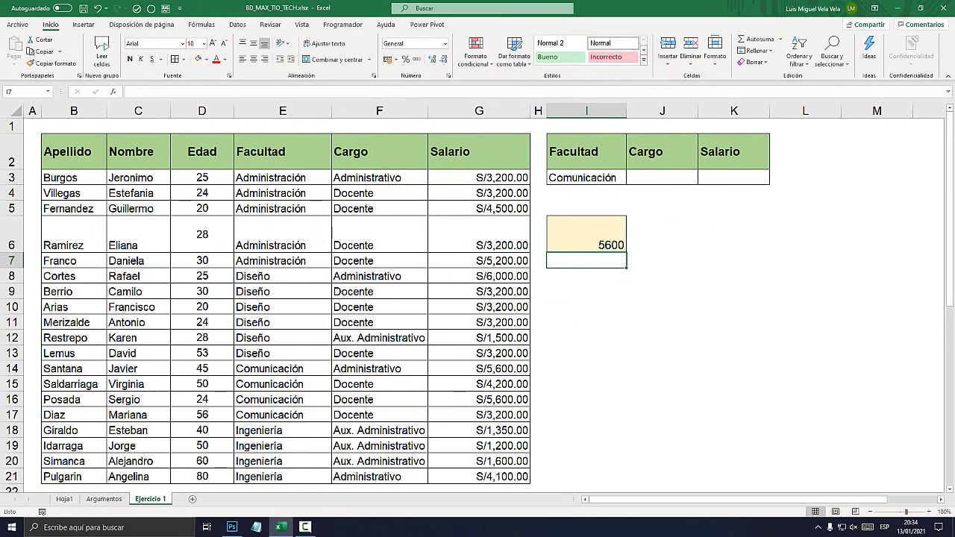
key("Up")
Switch the Facultad criterion in I3 to Administración
left_click(587, 177)
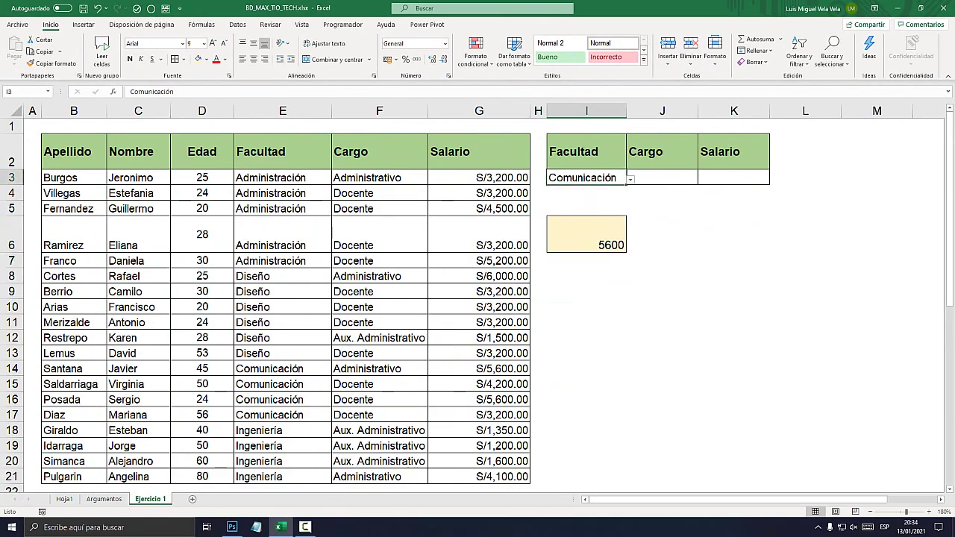
key("alt+Down")
key("Up")
key("Up")
key("Return")
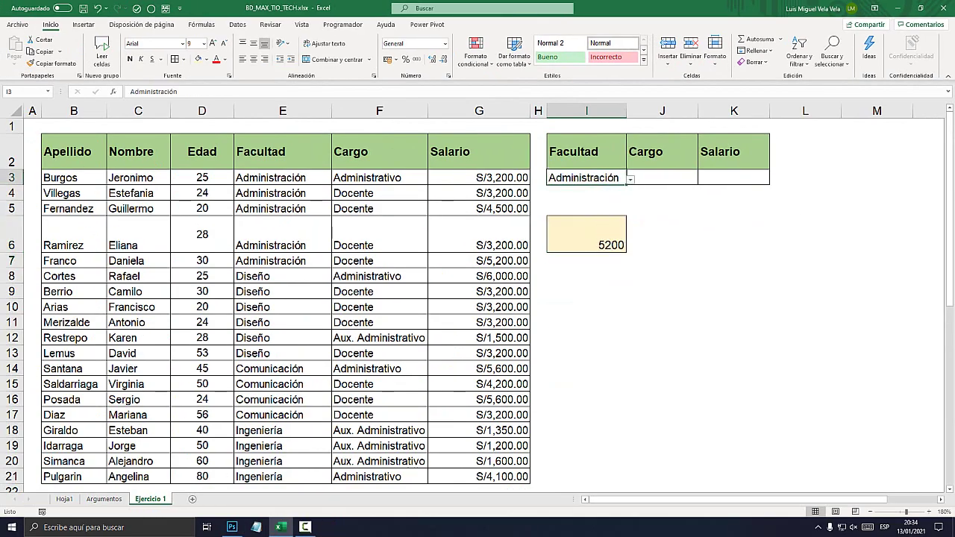
Centre the I6 result both ways and set its font size to 18
left_click(587, 233)
left_click(254, 43)
left_click(253, 59)
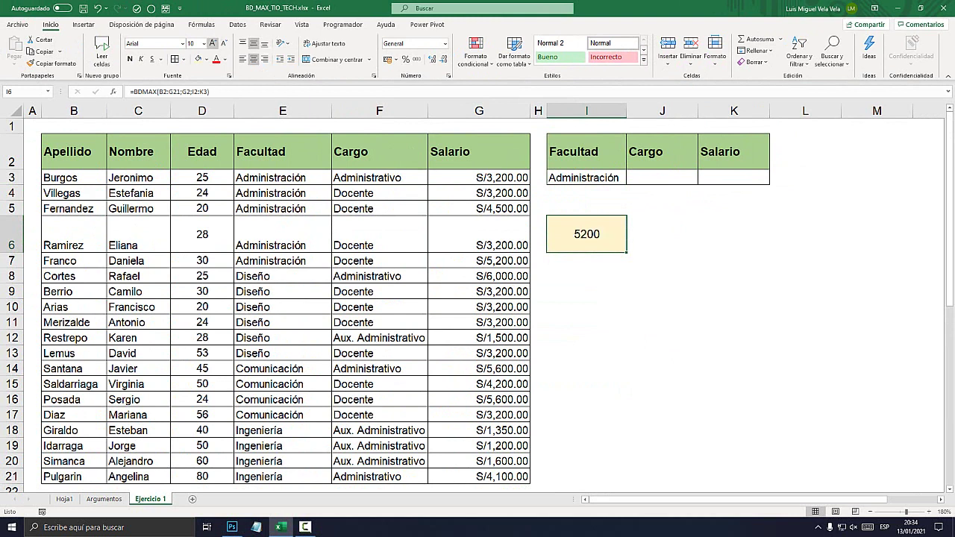
left_click(212, 42)
left_click(212, 42)
left_click(212, 43)
left_click(212, 42)
left_click(586, 178)
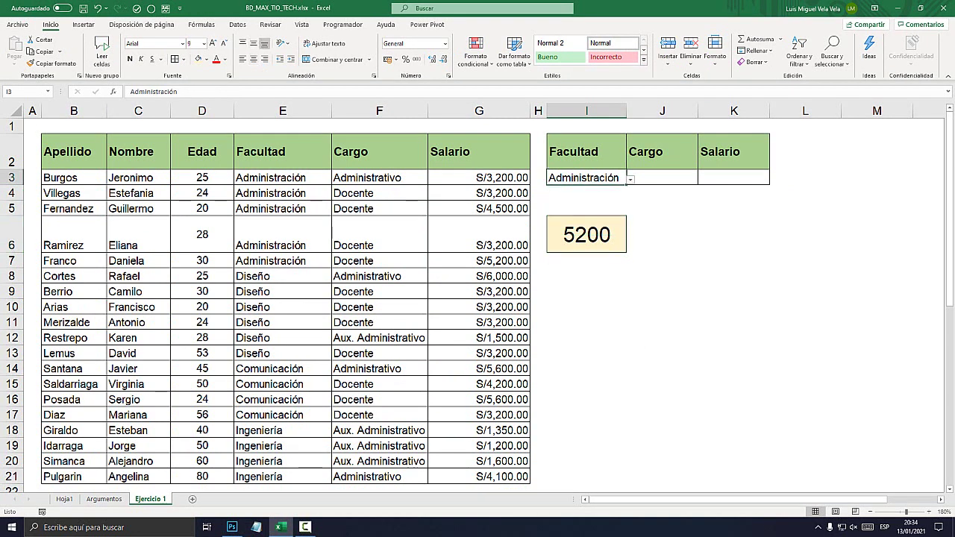
left_click(630, 179)
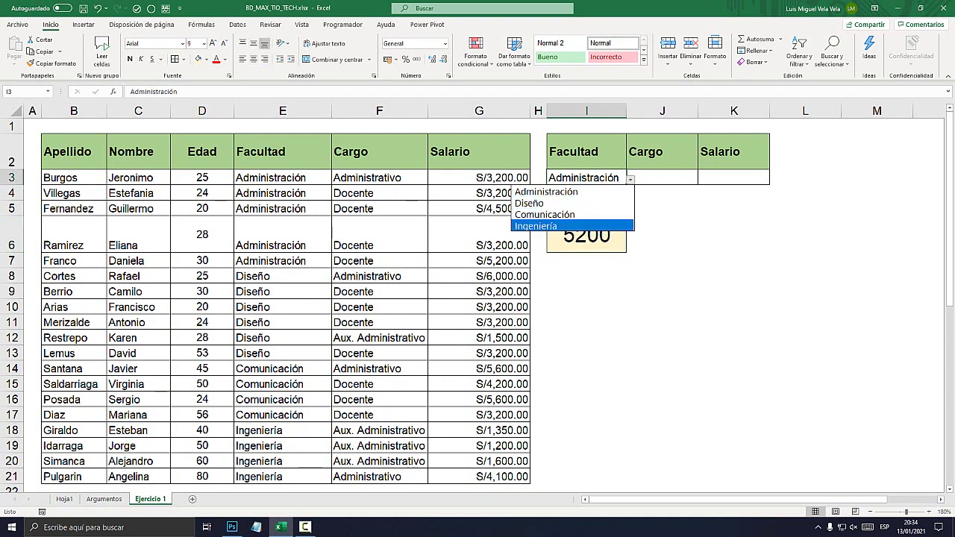
key("Return")
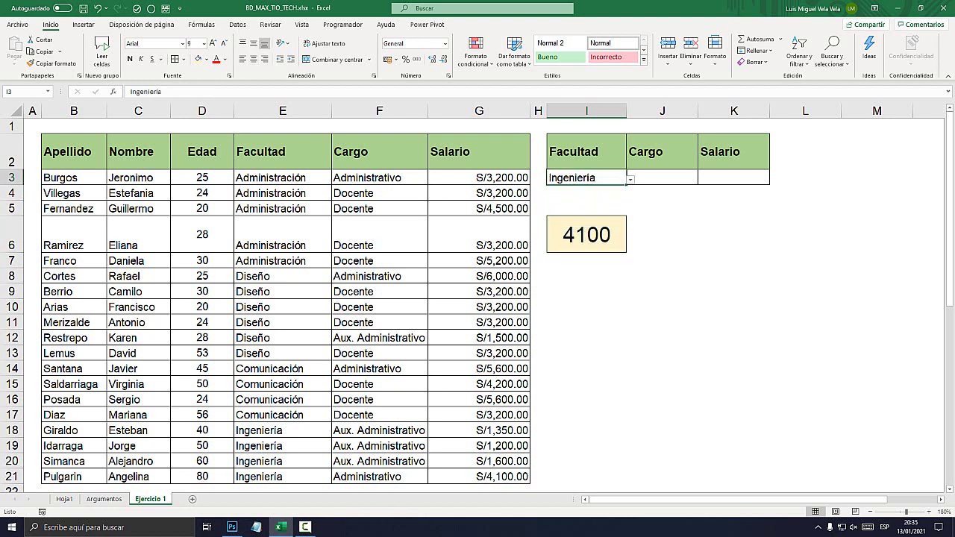
left_click(630, 180)
left_click(545, 214)
left_click(587, 234)
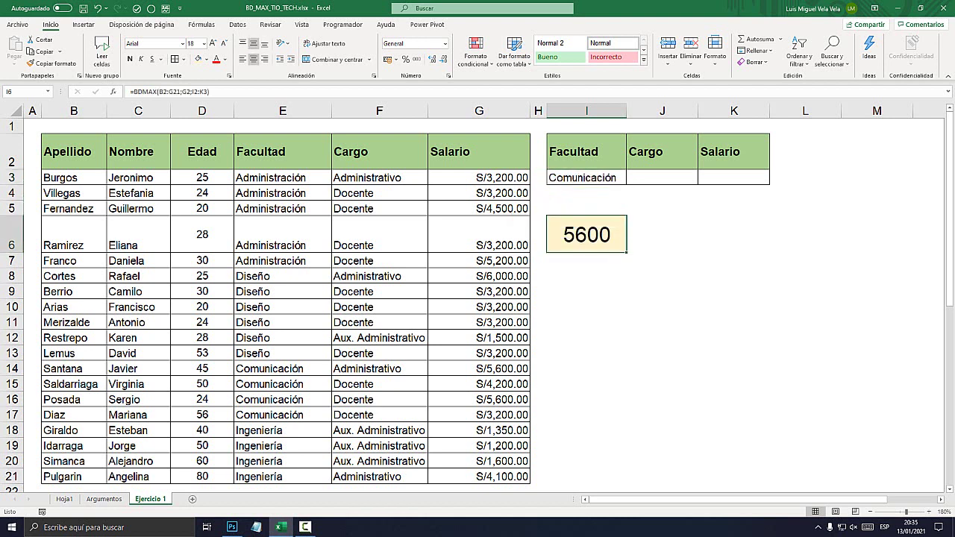
left_click(586, 177)
left_click(630, 179)
left_click(529, 203)
left_click(586, 234)
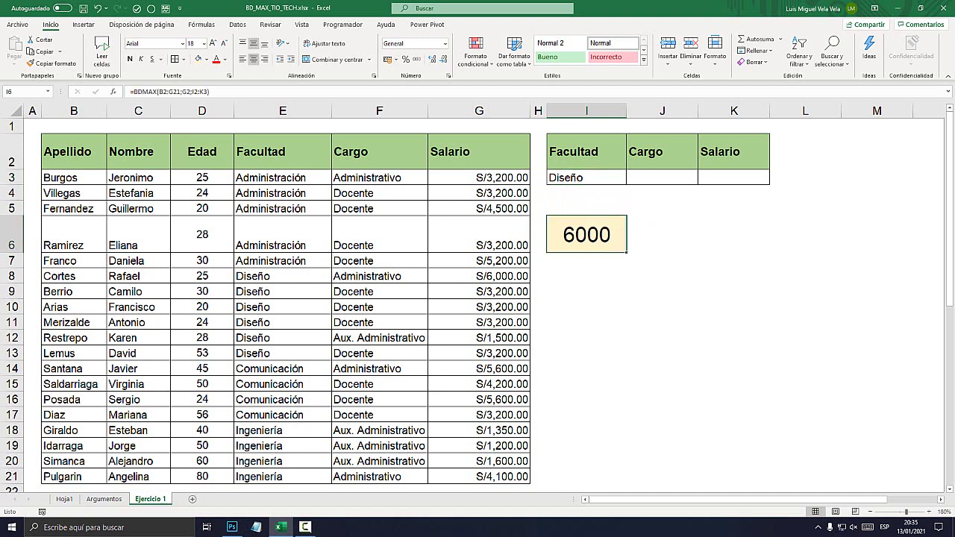
left_click(587, 177)
left_click(630, 180)
left_click(545, 192)
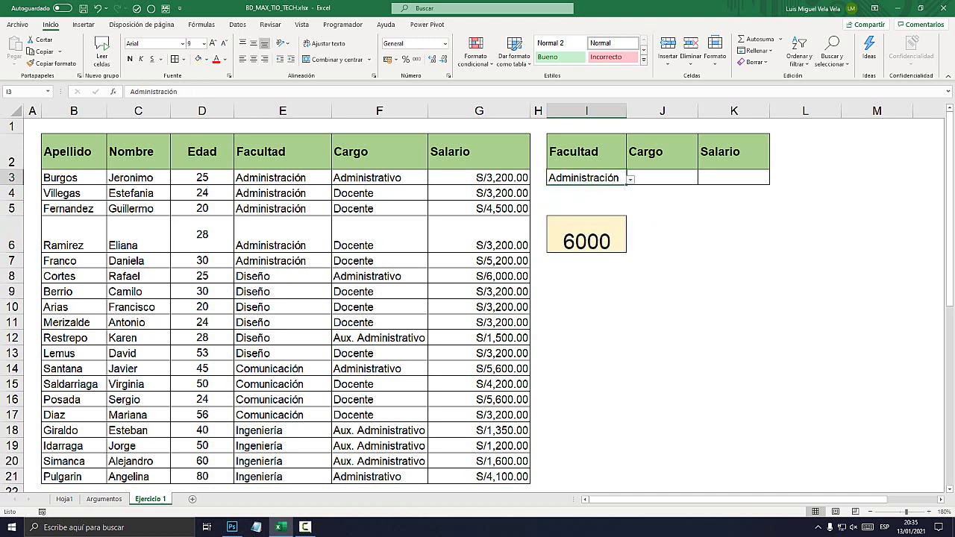
left_click(661, 338)
left_click(662, 177)
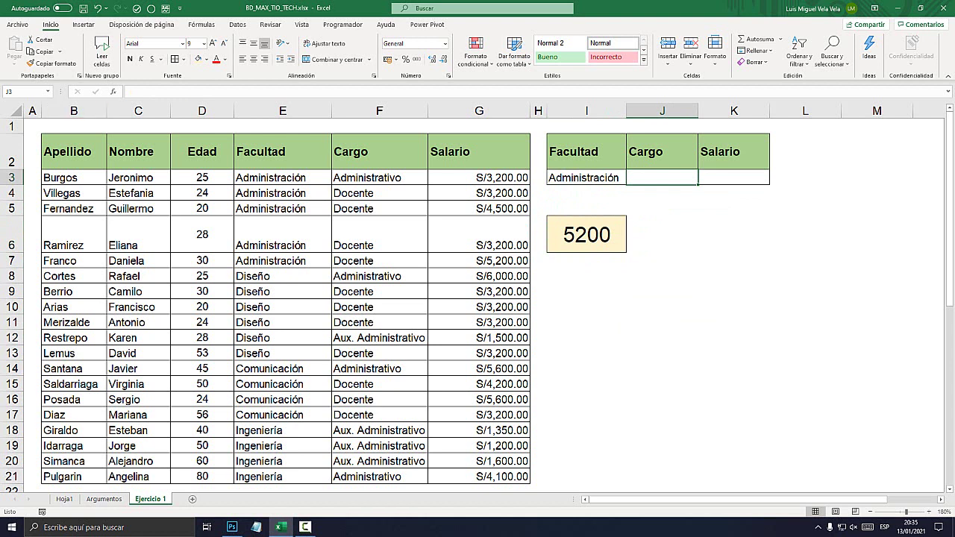
Copy the 19 Cargo values from F3:F21 into F28:F46 and select the pasted list
left_click_drag(379, 178, 379, 476)
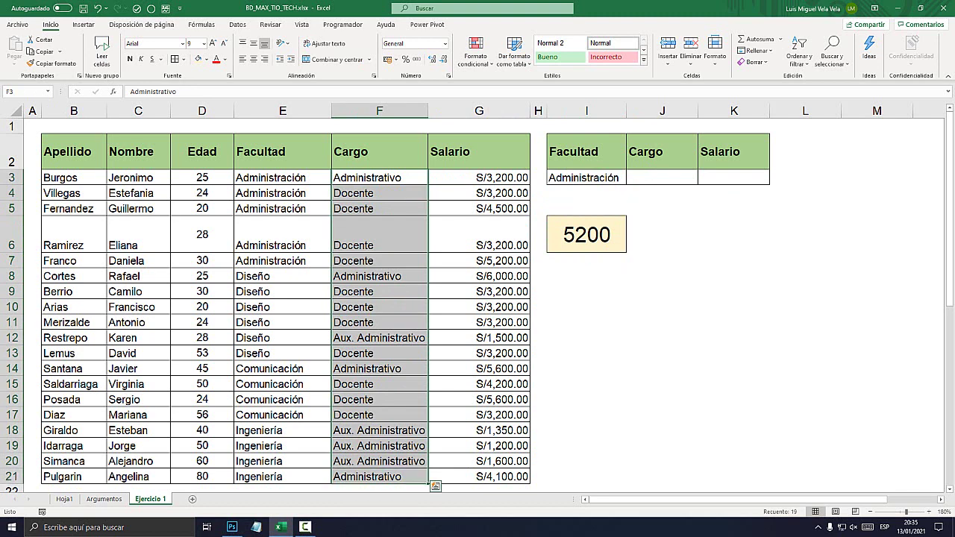
key("ctrl+c")
scroll(478, 299, "down", 8)
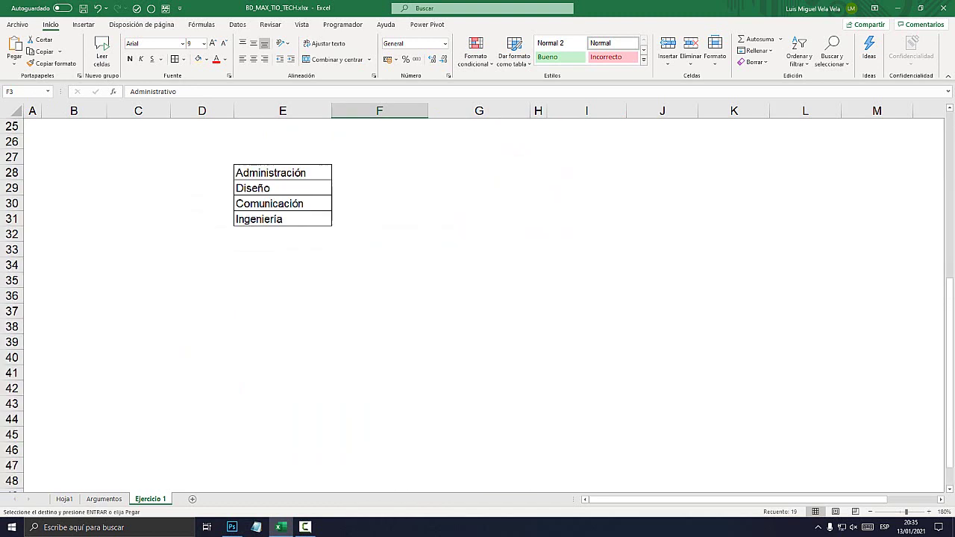
left_click(379, 173)
key("ctrl+v")
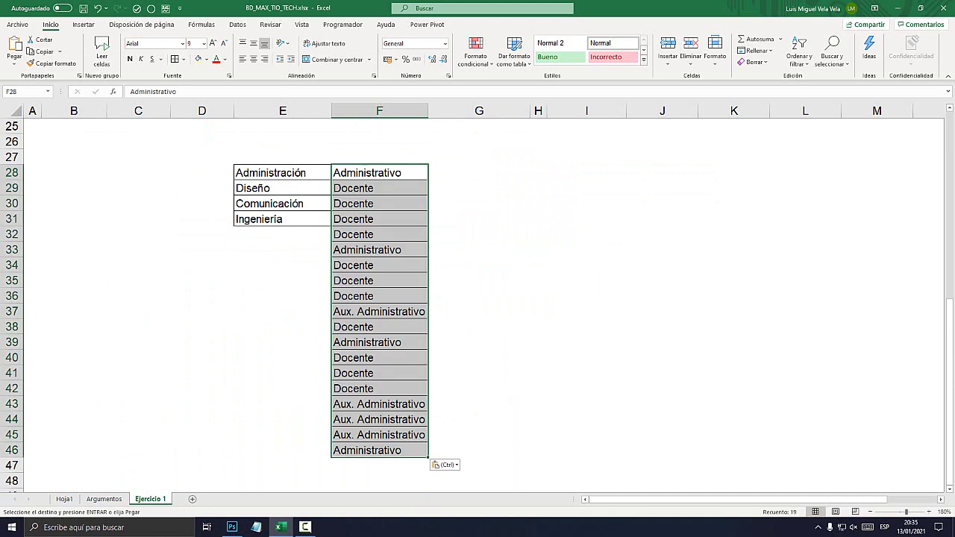
left_click(538, 265)
left_click_drag(379, 173, 379, 450)
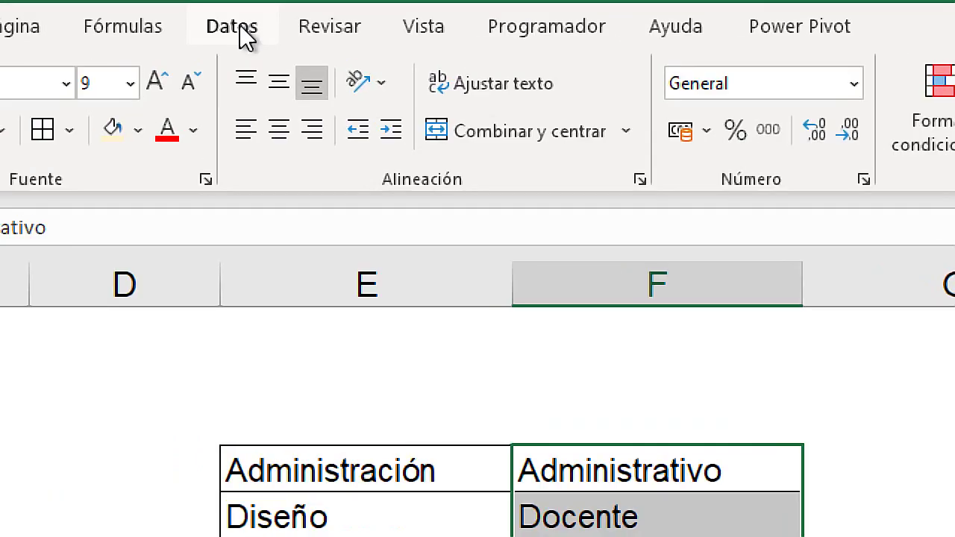
left_click(240, 31)
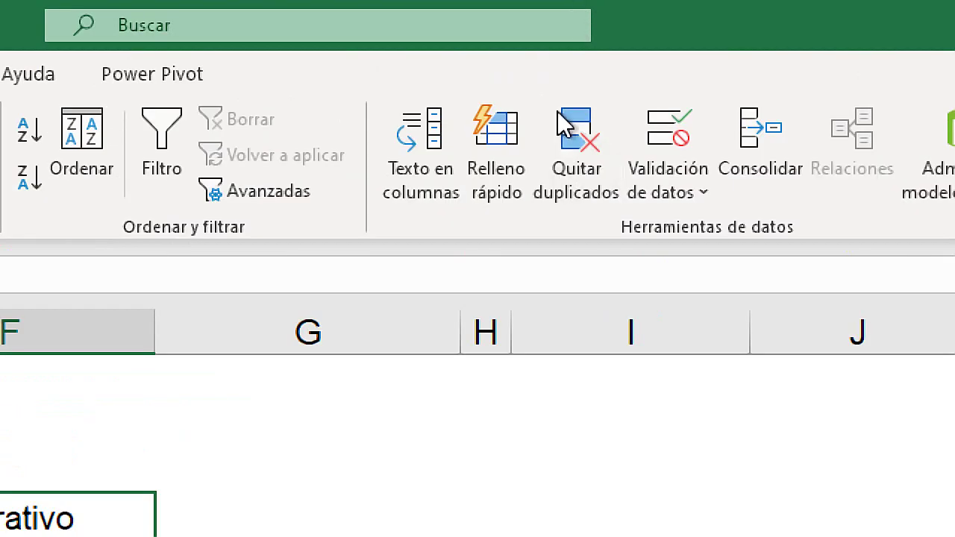
Remove duplicates from the current selection only, leaving Administrativo, Docente and Aux. Administrativo
left_click(575, 161)
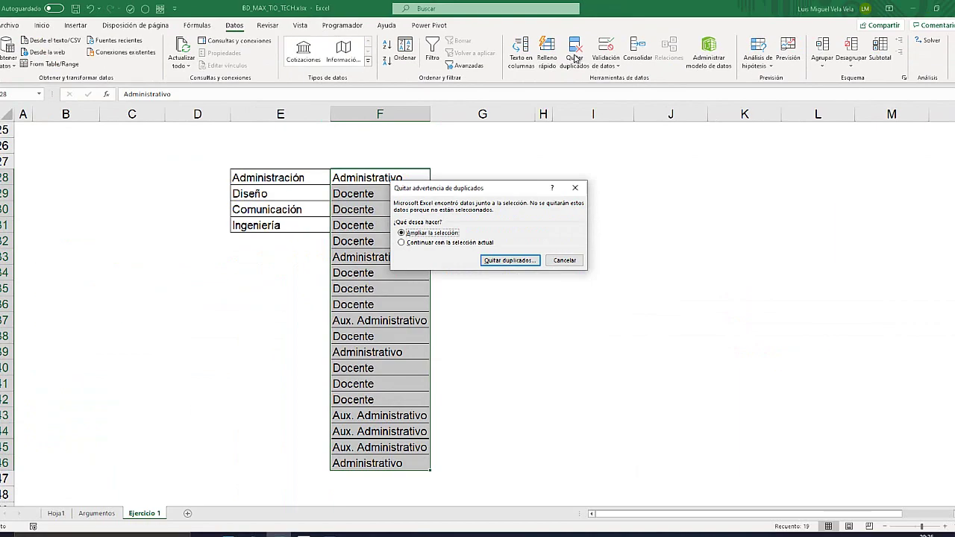
left_click_drag(499, 186, 568, 194)
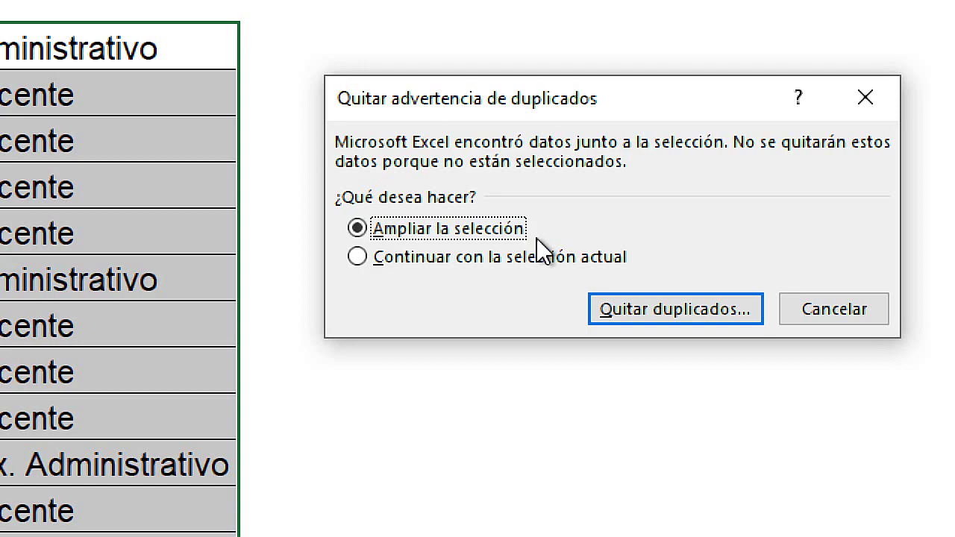
left_click(424, 260)
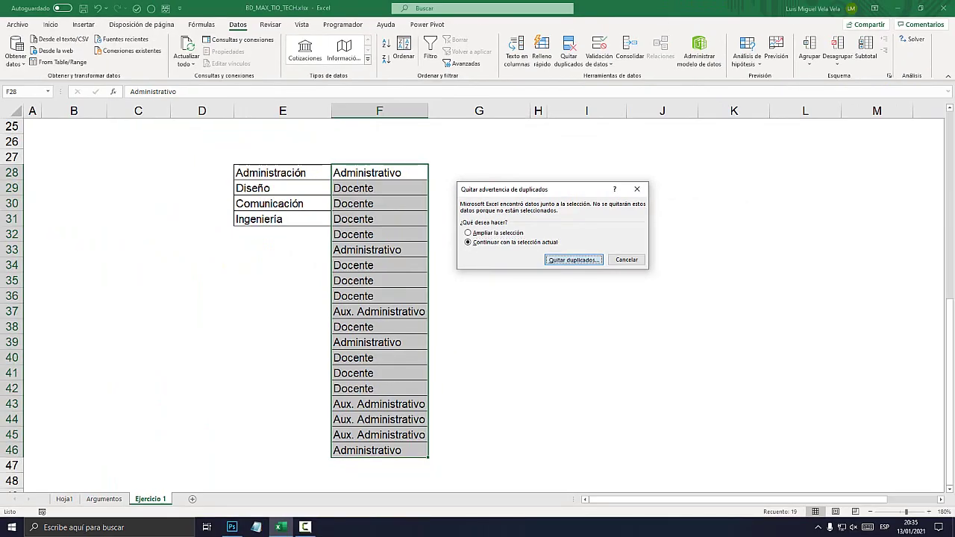
key("Return")
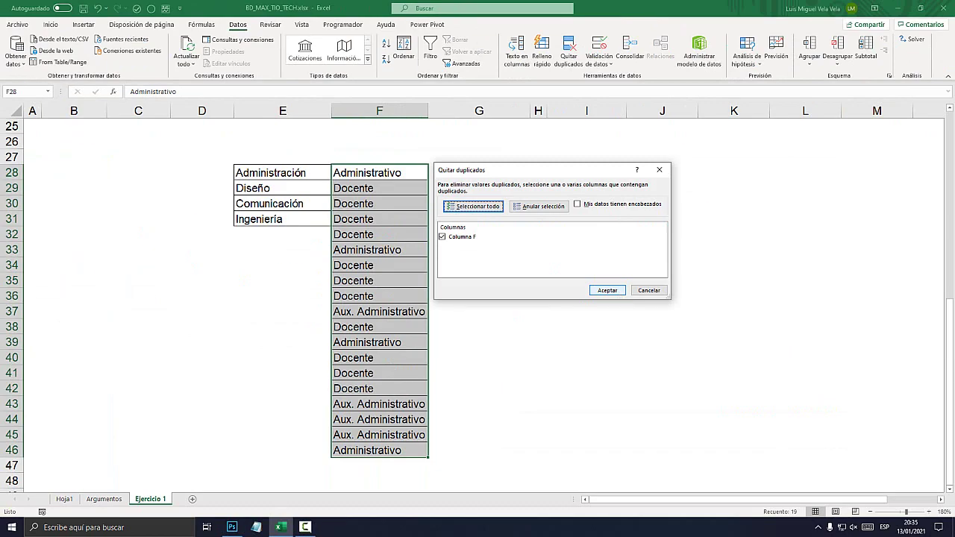
left_click(607, 290)
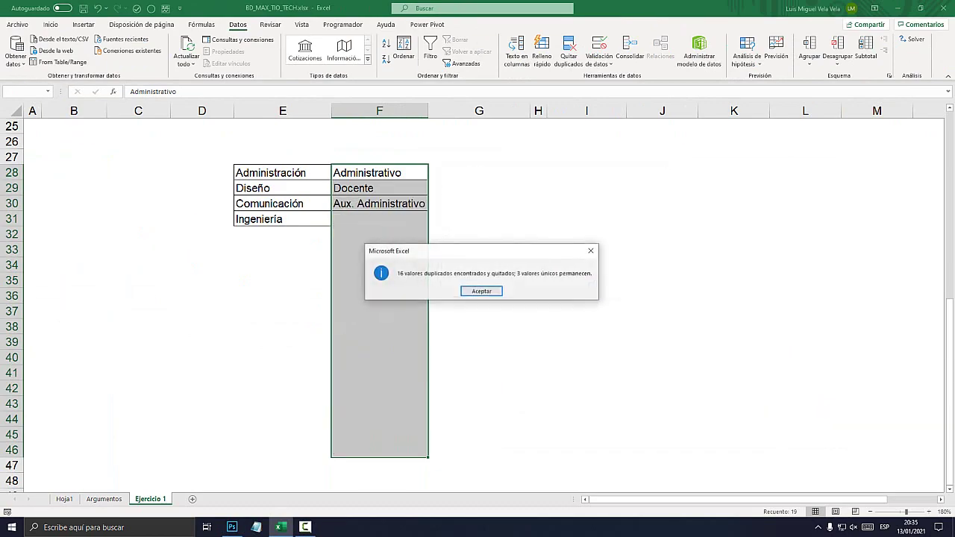
left_click(482, 291)
Select the three unique Cargo values in F28:F30
left_click(379, 249)
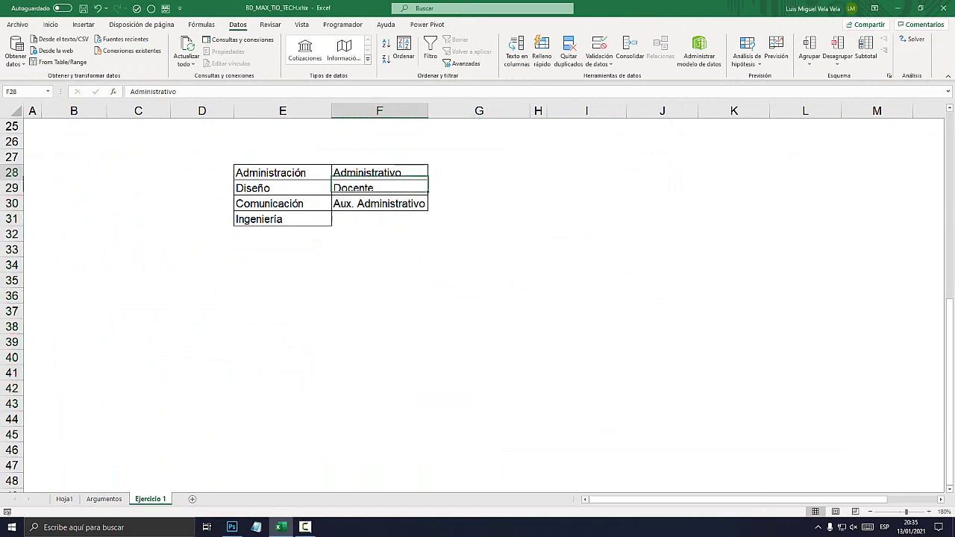
left_click_drag(379, 172, 379, 218)
left_click(379, 265)
mouse_move(379, 173)
left_mouse_down()
mouse_move(379, 203)
mouse_move(379, 188)
left_mouse_up()
scroll(284, 299, "up", 4)
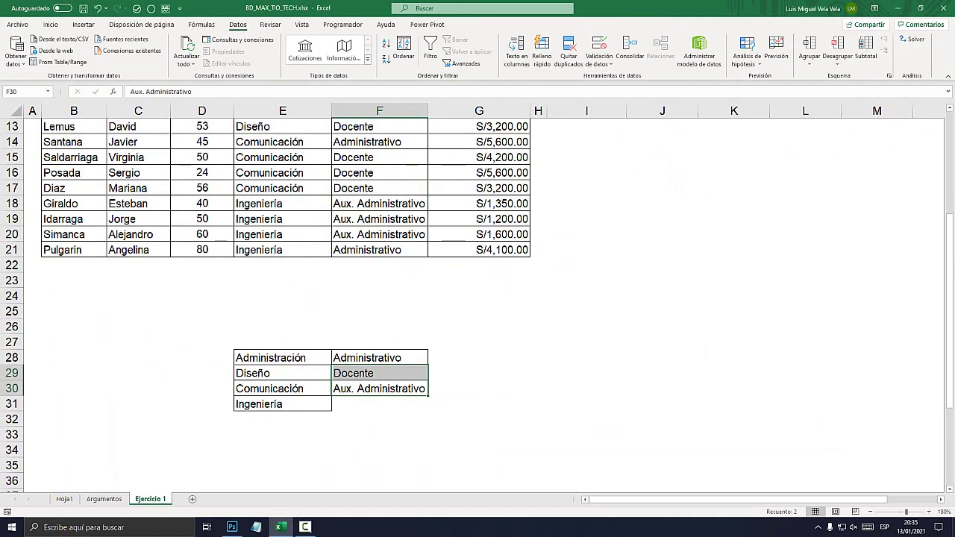
scroll(284, 299, "up", 4)
Give J3 a Lista data validation with source =$F$28:$F$30
left_click(662, 177)
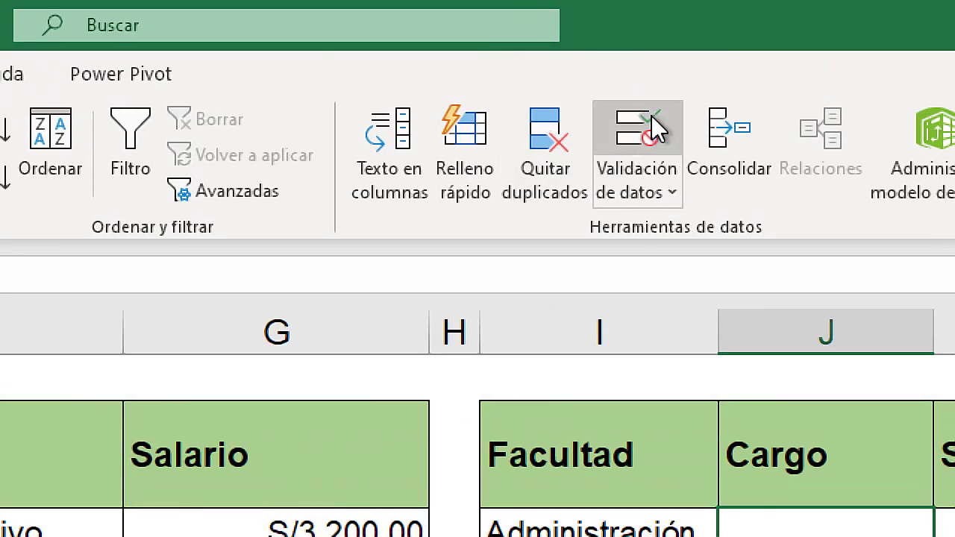
left_click(643, 143)
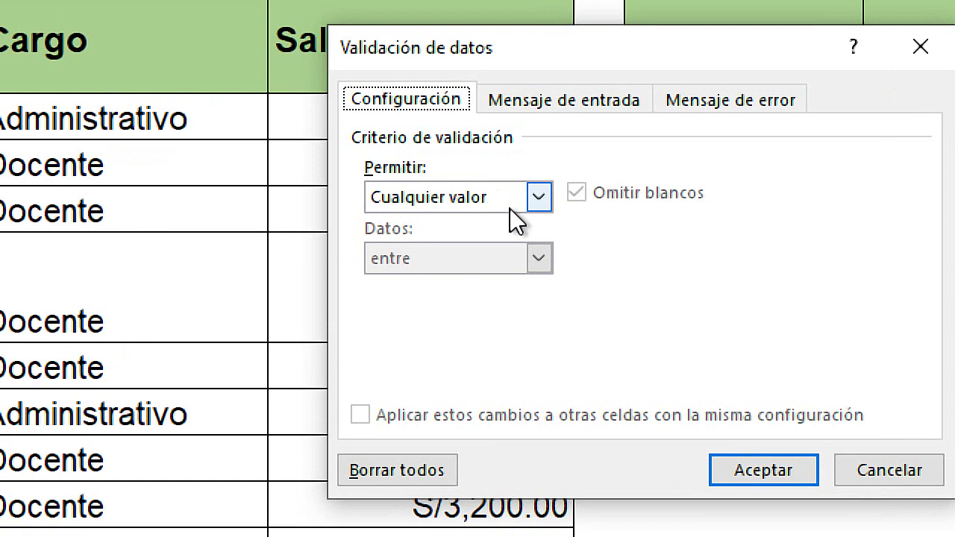
left_click(509, 209)
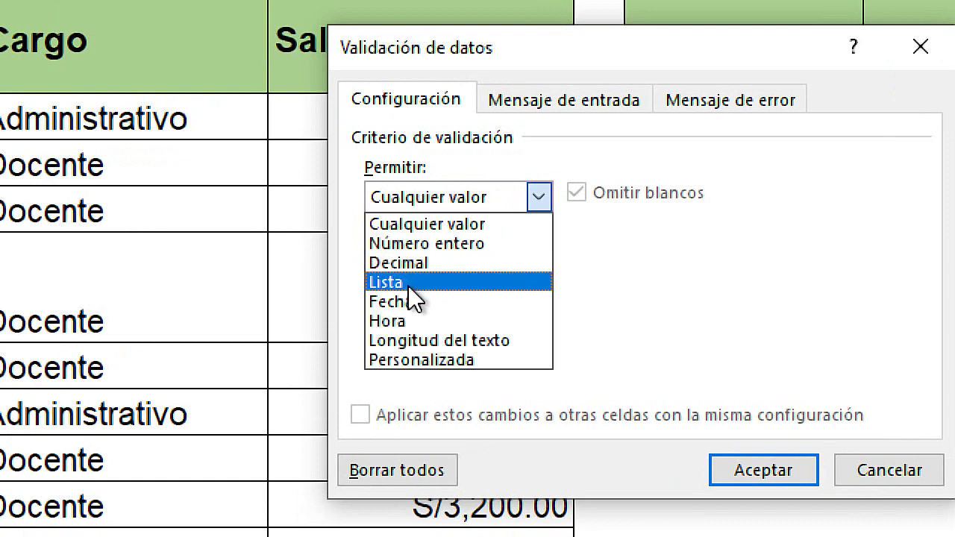
left_click(405, 283)
left_click(443, 316)
type("=")
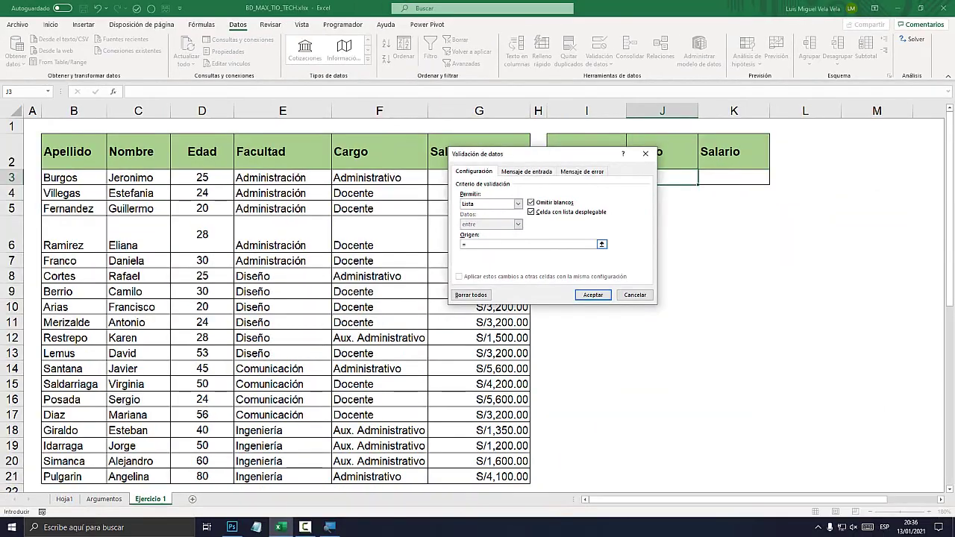
scroll(298, 299, "down", 5)
left_click(379, 311)
left_click_drag(379, 311, 418, 342)
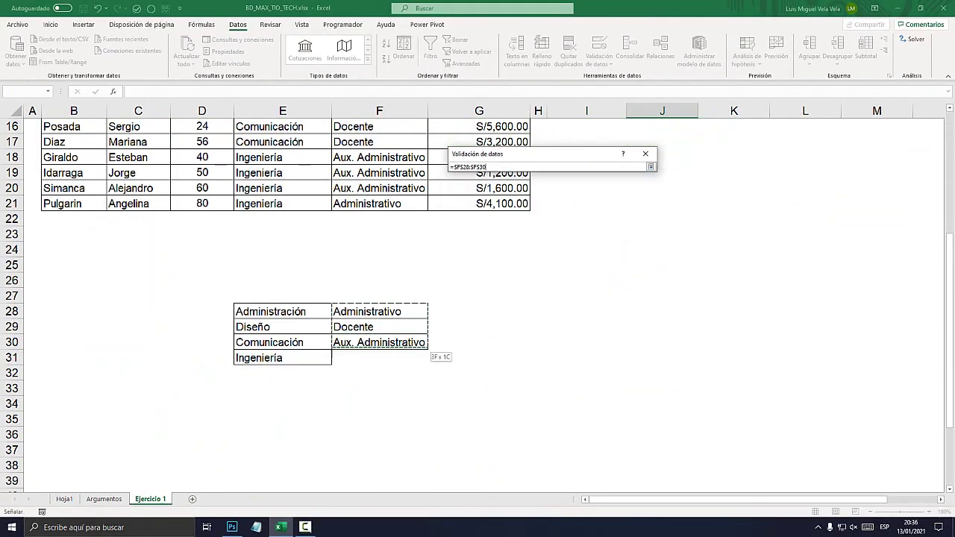
left_click(593, 294)
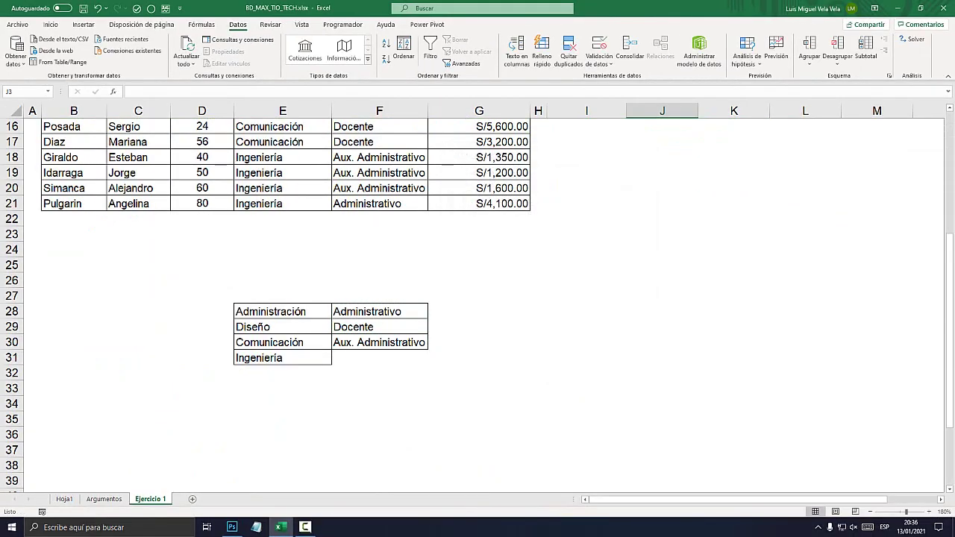
scroll(593, 294, "up", 5)
Test the criteria dropdowns: Cargo Docente and Administrativo, Facultad Diseño, then Cargo Docente
left_click(701, 179)
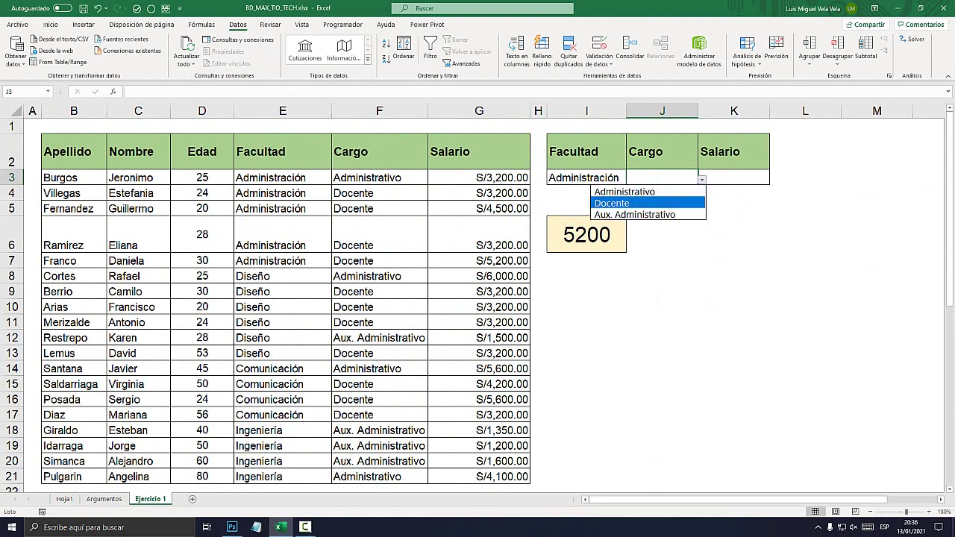
left_click(608, 202)
left_click(701, 179)
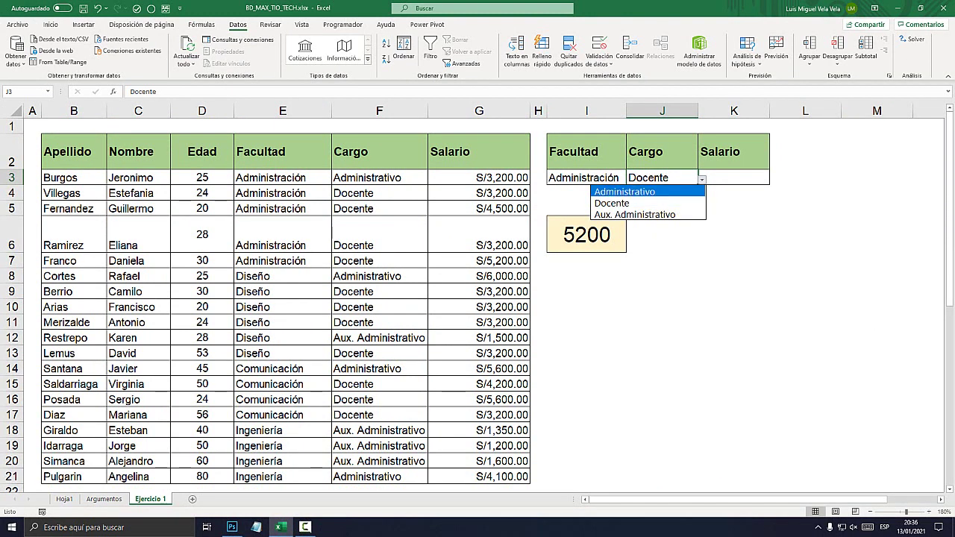
left_click(639, 189)
left_click(586, 177)
left_click(631, 178)
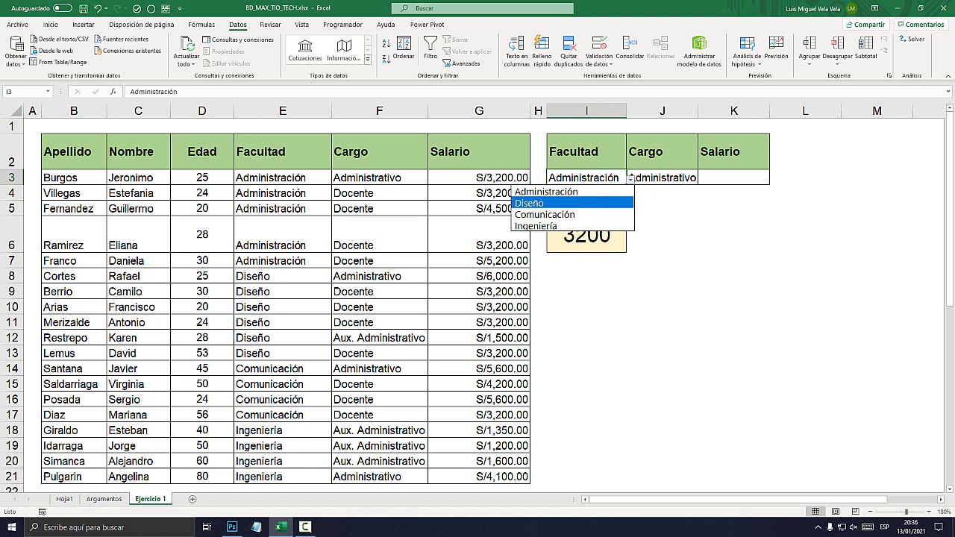
left_click(530, 203)
left_click(661, 177)
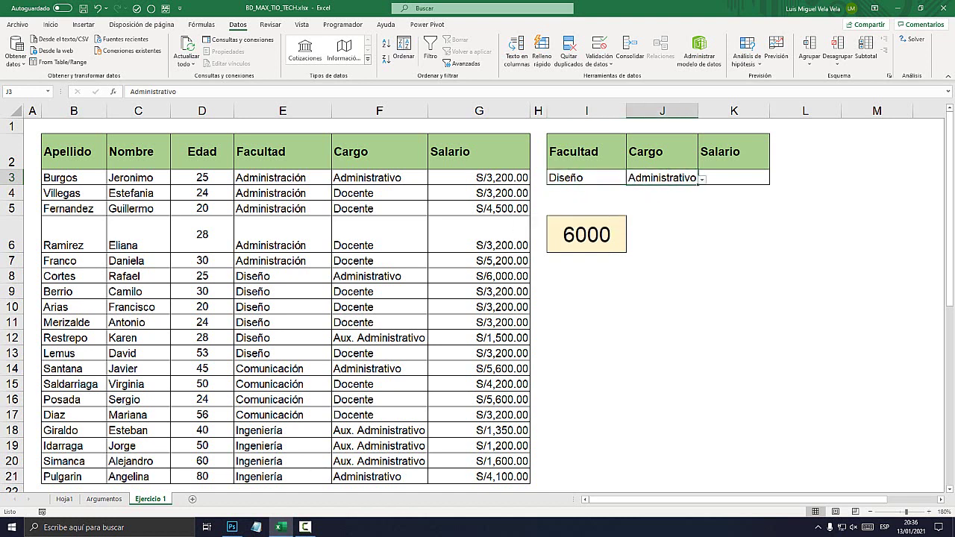
key("alt+Down")
key("Down")
key("Escape")
left_click(587, 291)
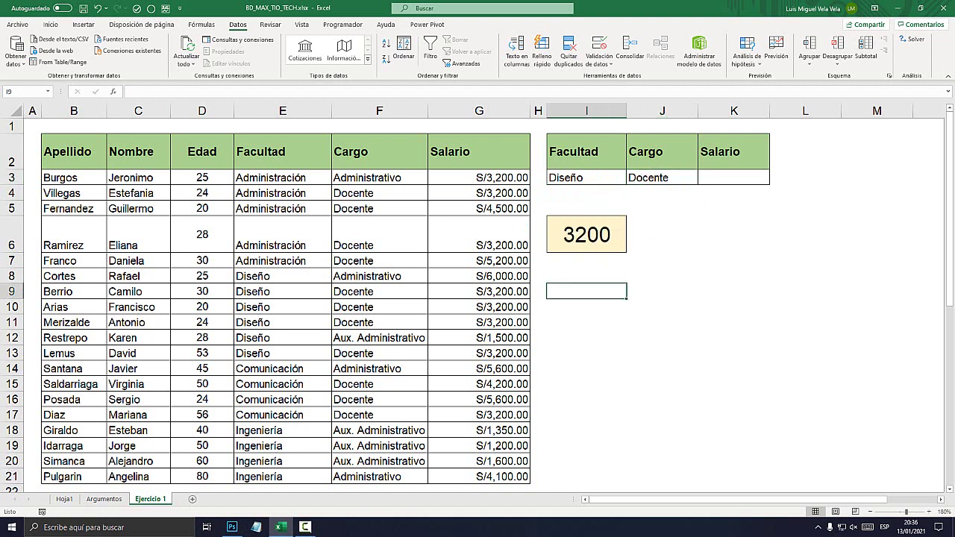
key("Up")
key("Up")
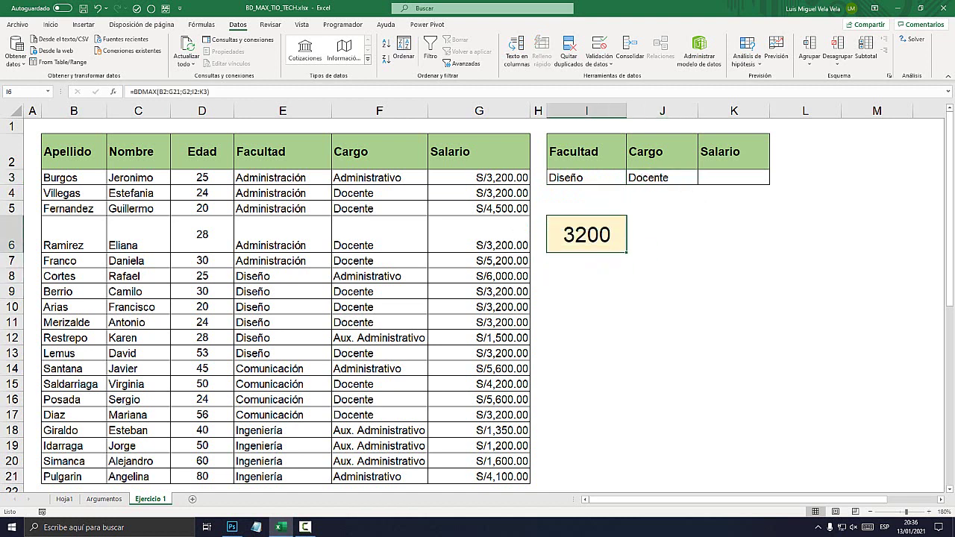
Switch the Facultad criterion to Ingeniería and check the updated result
left_click(587, 177)
key("alt+Down")
key("Down")
key("Down")
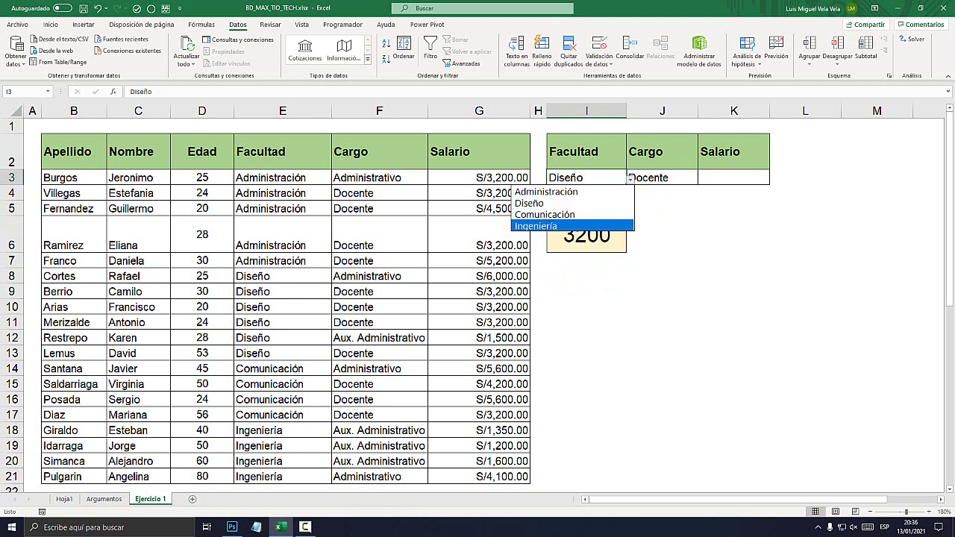
key("Return")
left_click(662, 178)
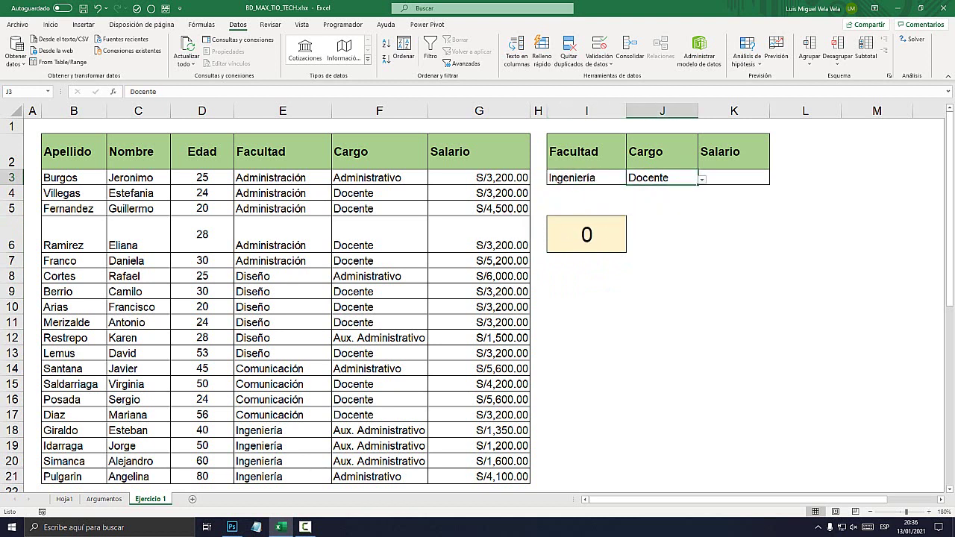
left_click(662, 260)
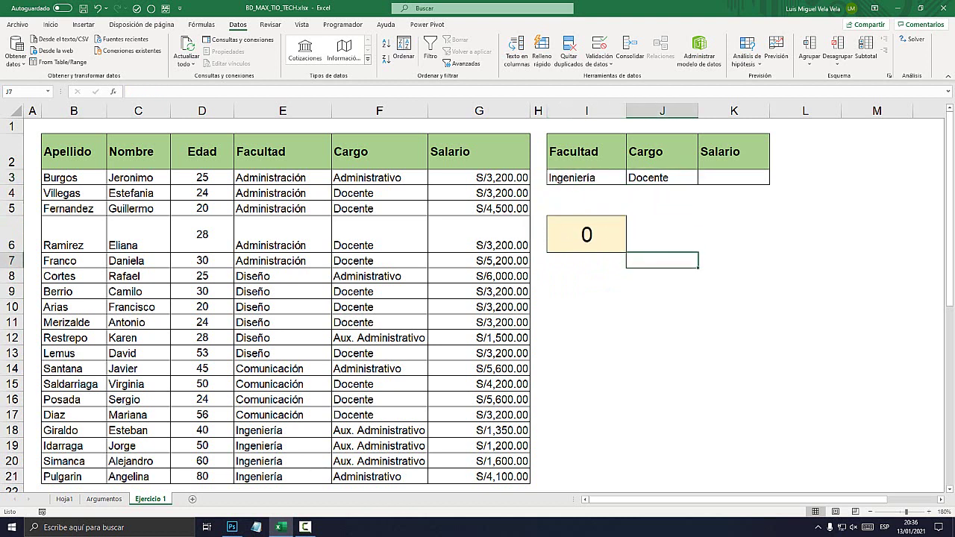
left_click(587, 177)
scroll(283, 299, "down", 2)
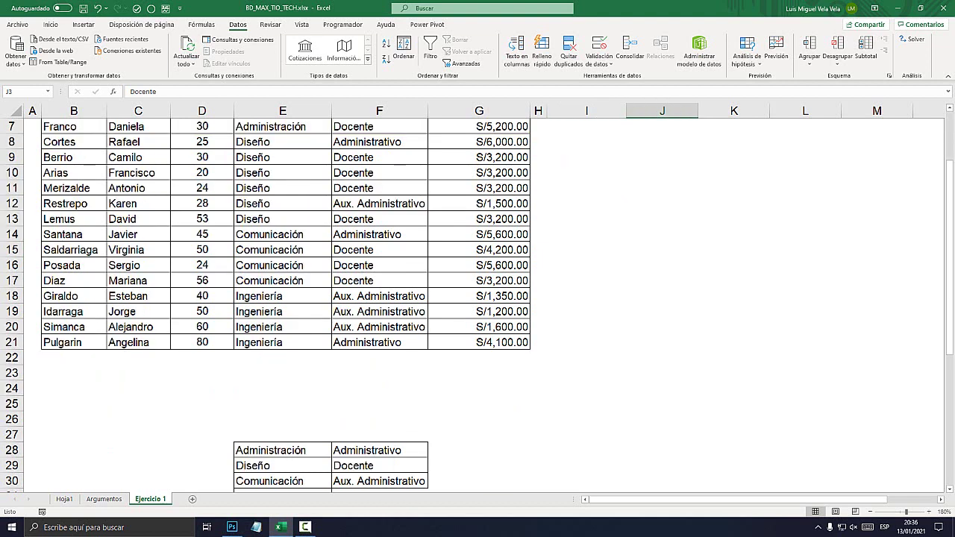
mouse_move(282, 296)
left_mouse_down()
mouse_move(282, 311)
mouse_move(479, 342)
left_mouse_up()
scroll(479, 298, "up", 2)
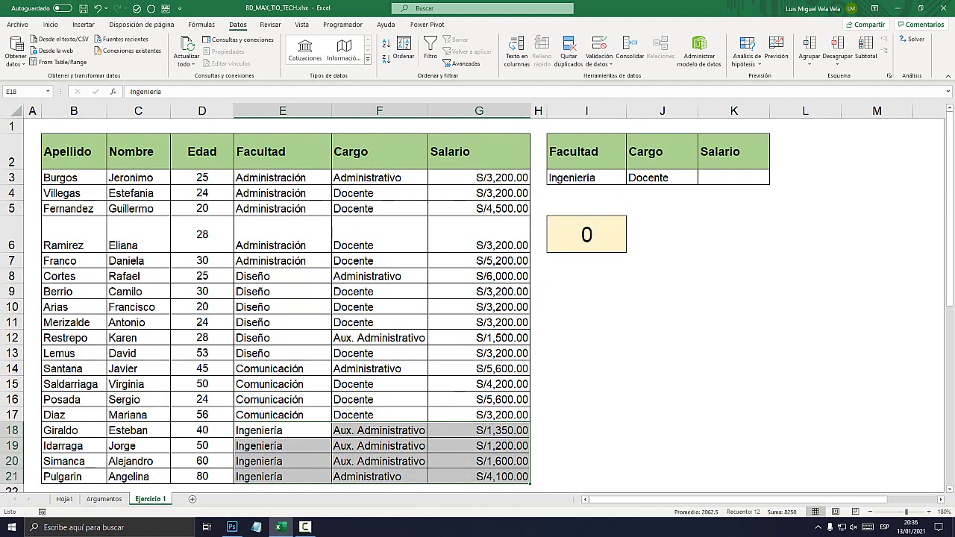
Set the criteria to Diseño and Aux. Administrativo so BDMAX returns 1500
left_click(624, 178)
left_click(629, 178)
left_click(641, 200)
left_click(661, 178)
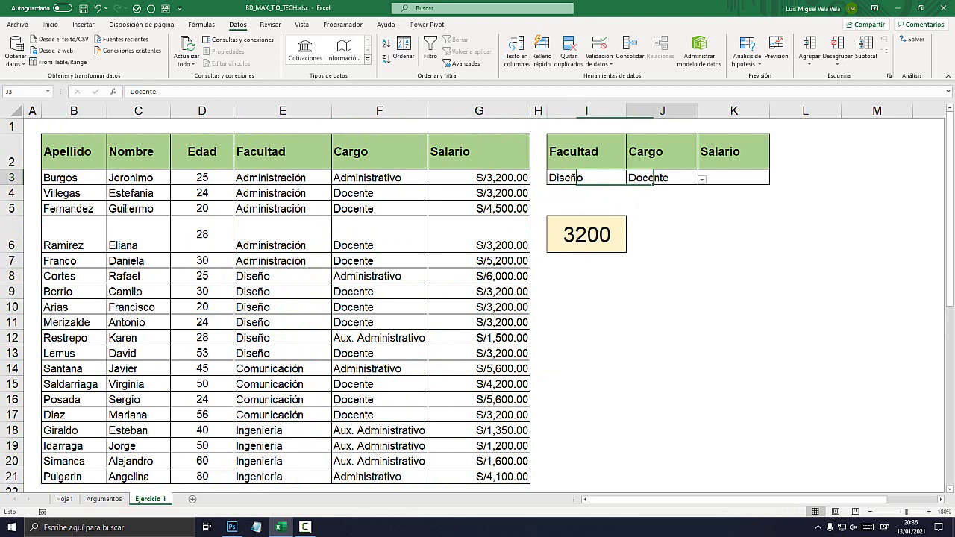
left_click(701, 180)
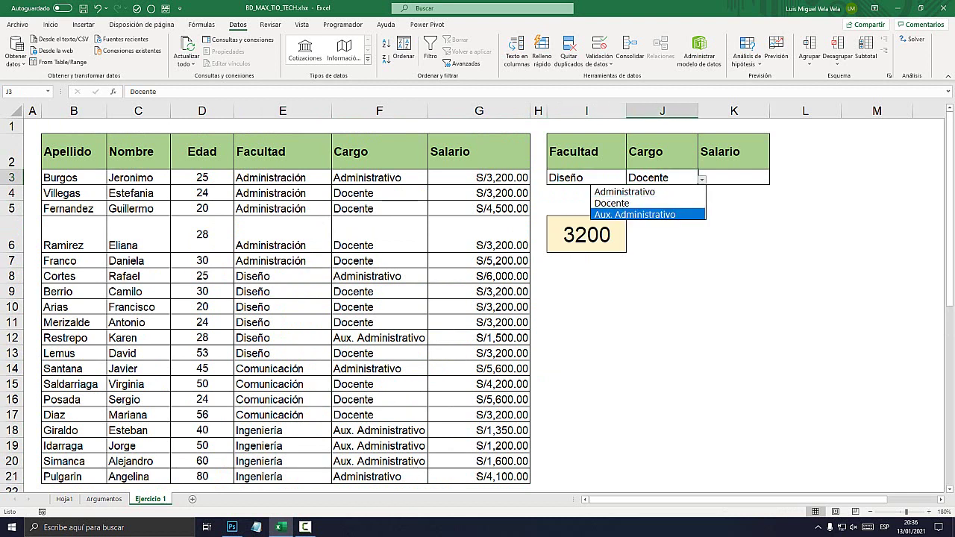
key("Return")
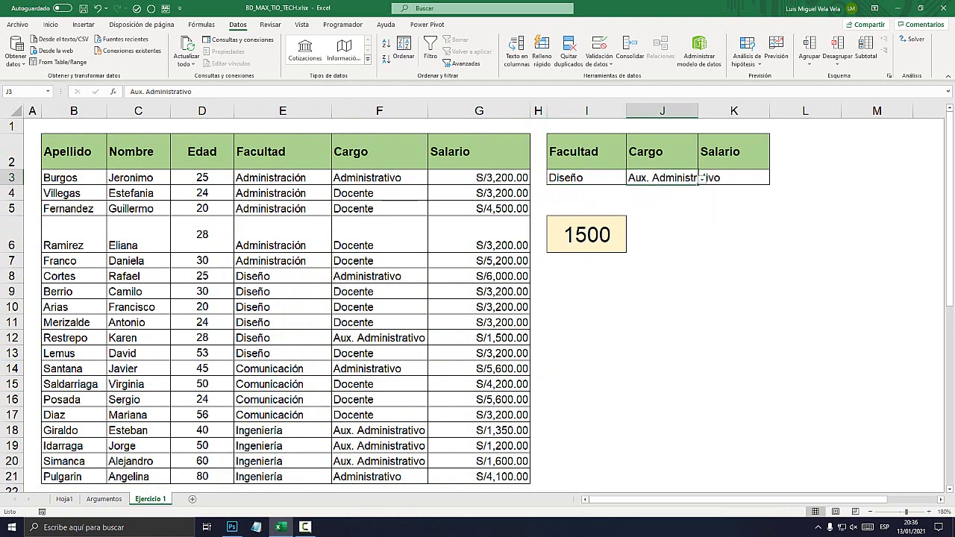
left_click(662, 276)
Widen column J to fit Aux. Administrativo and review the BDMAX formula
left_click_drag(698, 110, 758, 110)
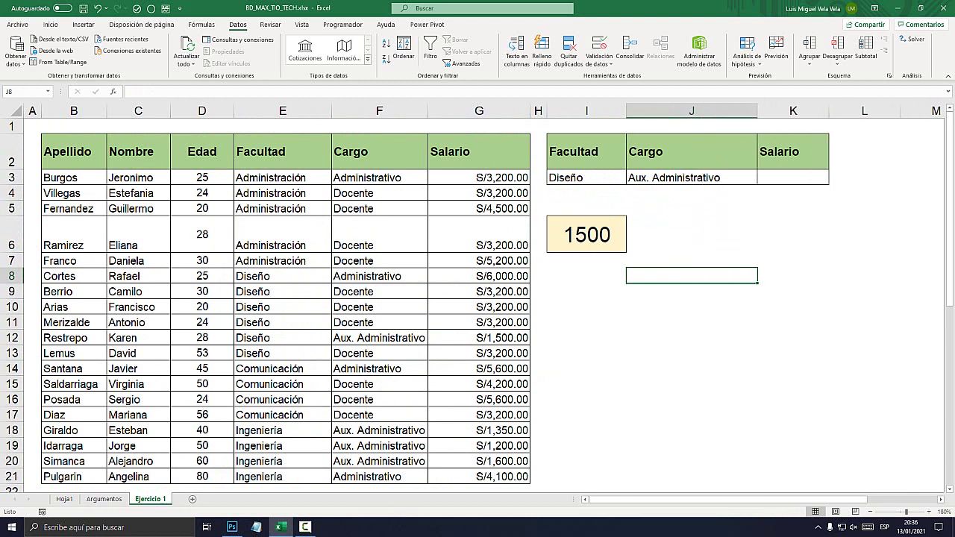
left_click(586, 111)
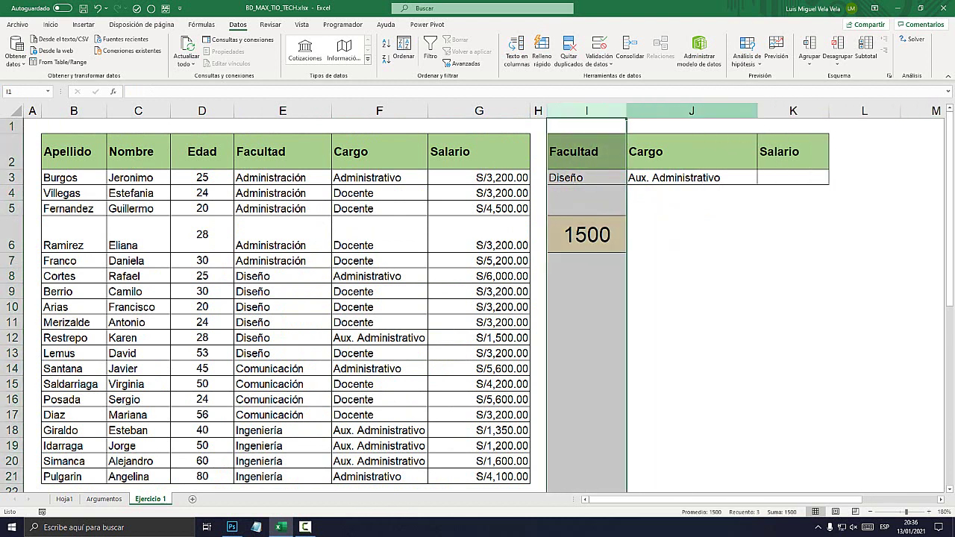
left_click(691, 111)
left_click(586, 234)
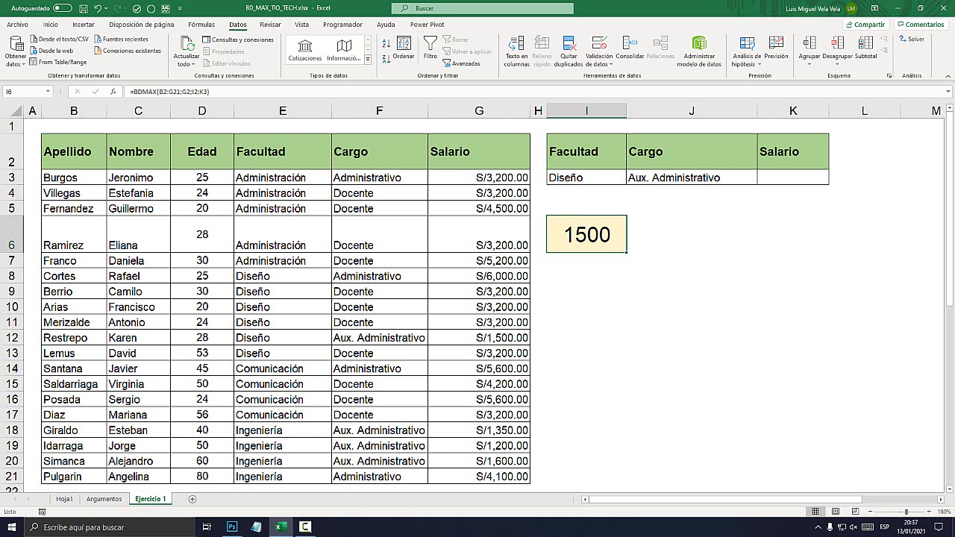
Point out empty cell I1 and compare the Edad and Salario column headers
left_click(586, 126)
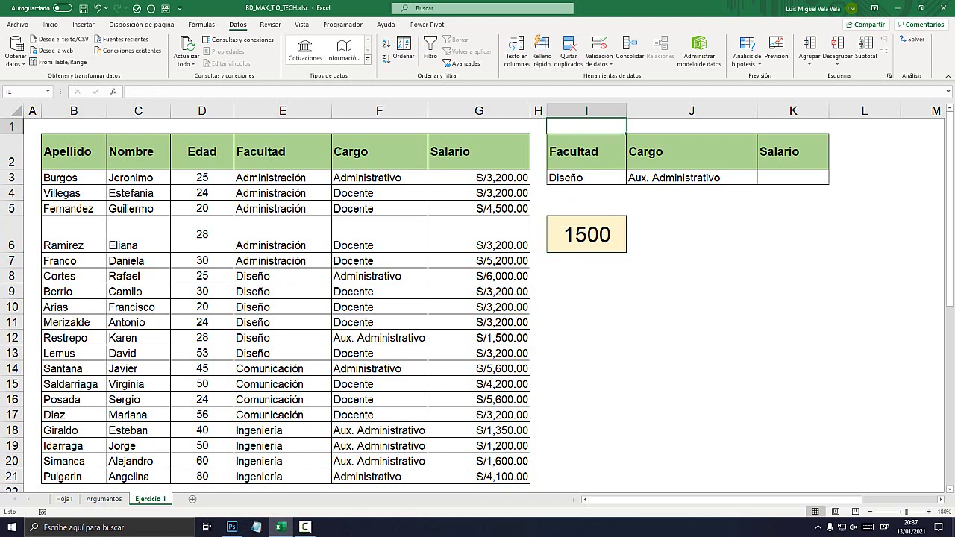
left_click(202, 151)
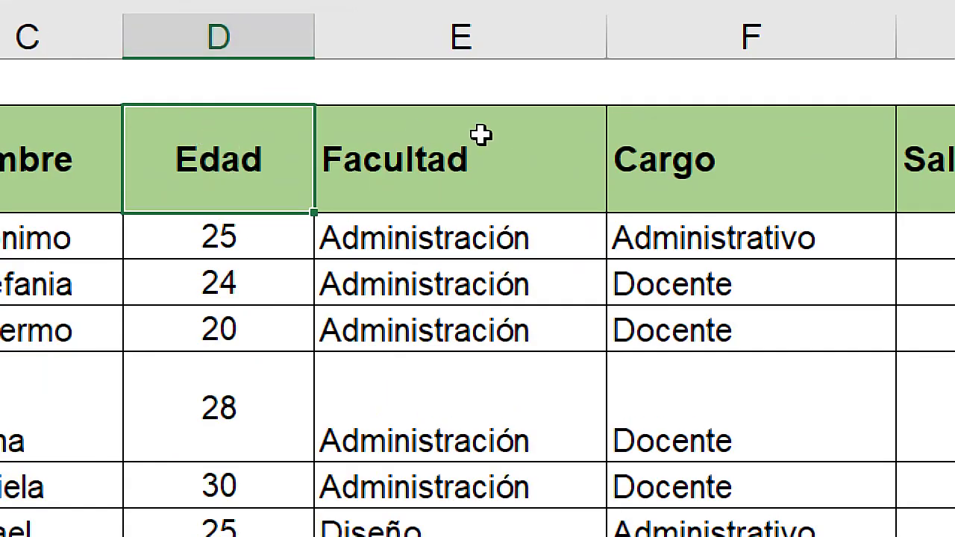
left_click(693, 159)
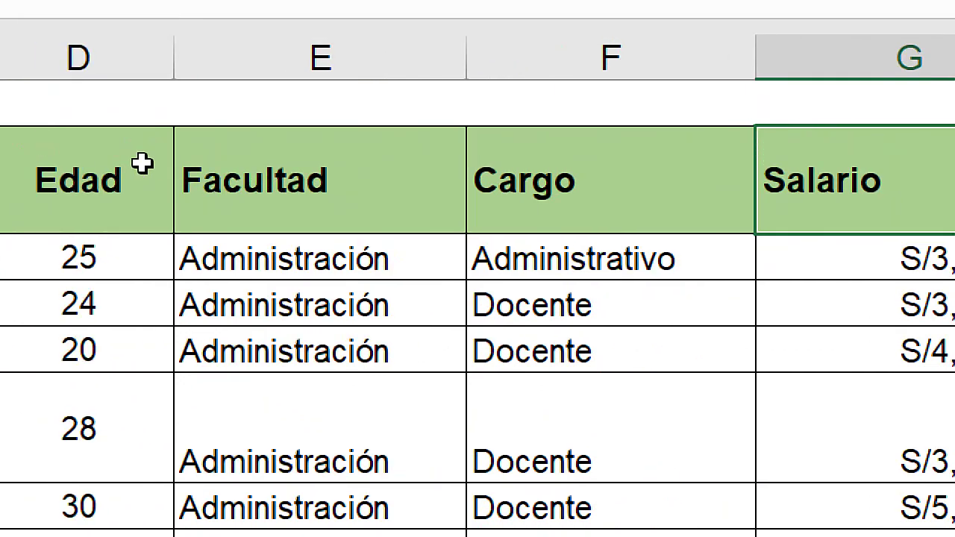
left_click(54, 165)
left_click(121, 64)
left_click(74, 191)
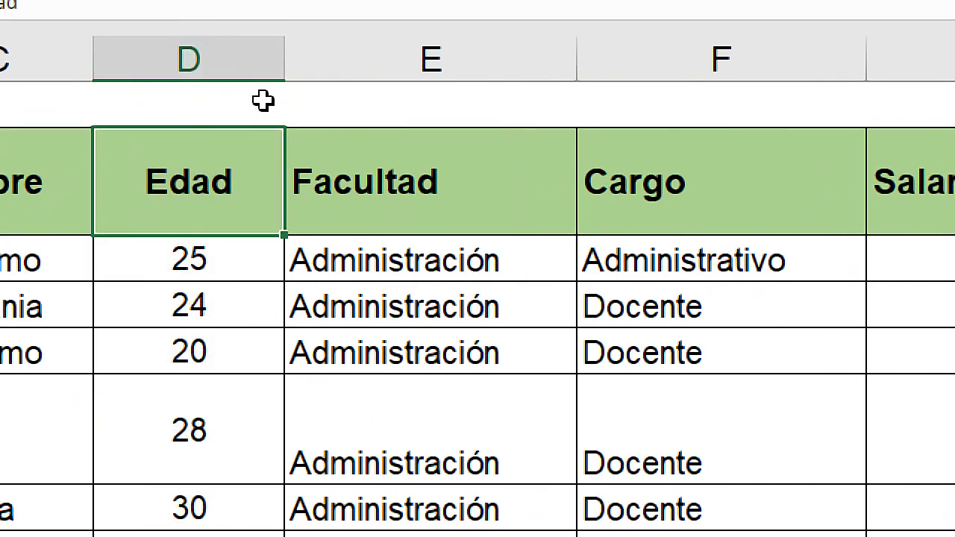
left_click(757, 142)
left_click(75, 166)
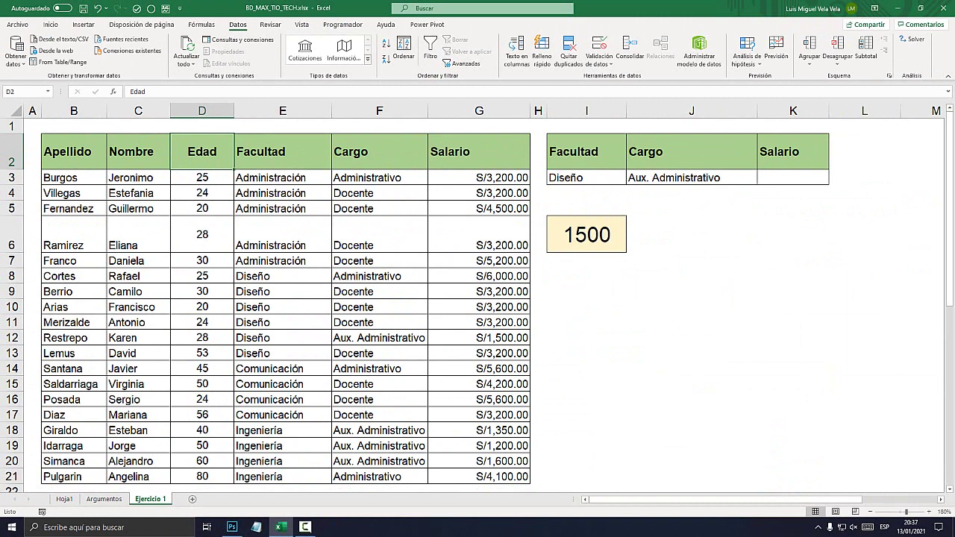
Select the Salario values in G3:G20, then move to empty cell G28 below the table
left_click_drag(479, 177, 479, 461)
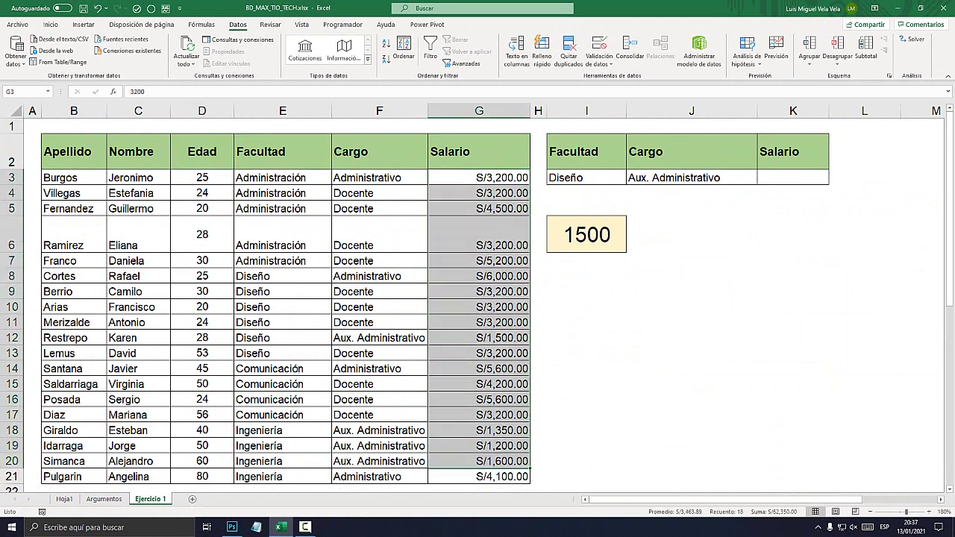
left_click(201, 151)
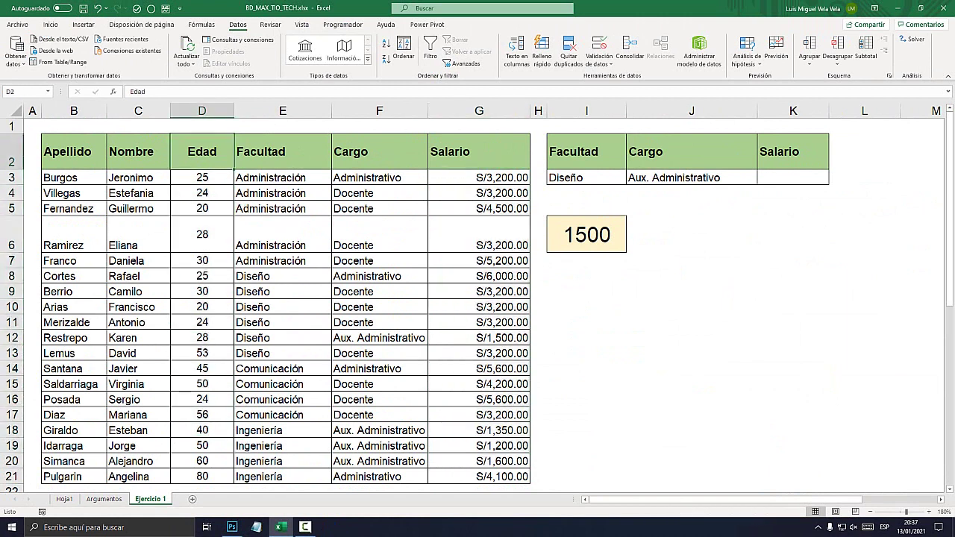
scroll(286, 298, "down", 7)
scroll(286, 299, "up", 2)
left_click(479, 312)
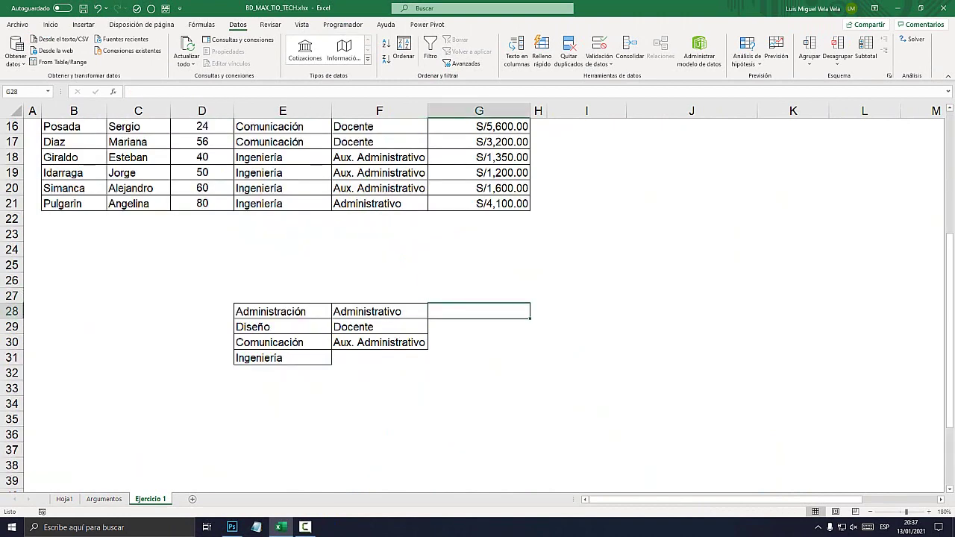
Enter Edad in G28 and Salario in G29 as the field list
type("eDAD")
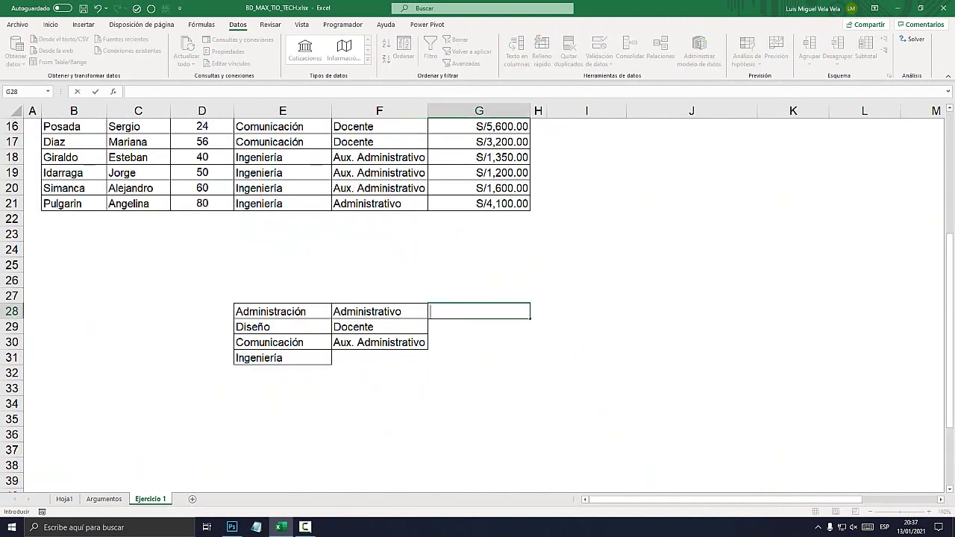
type("Edad")
key("Return")
scroll(285, 302, "up", 5)
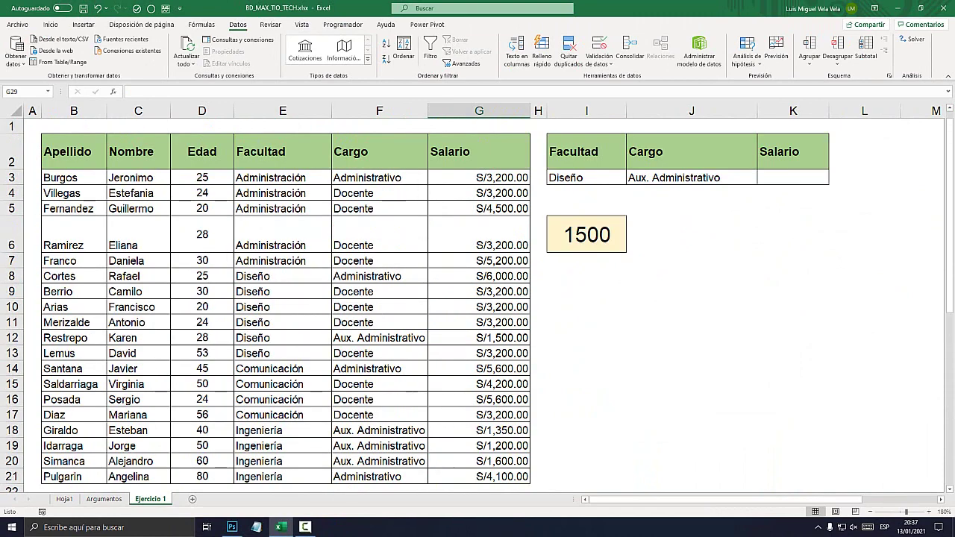
scroll(285, 298, "down", 3)
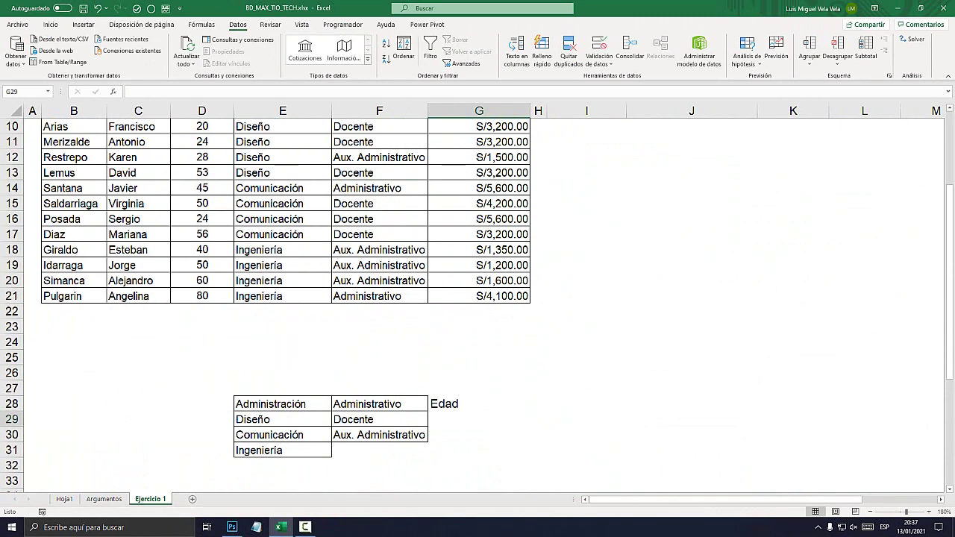
type("Salario")
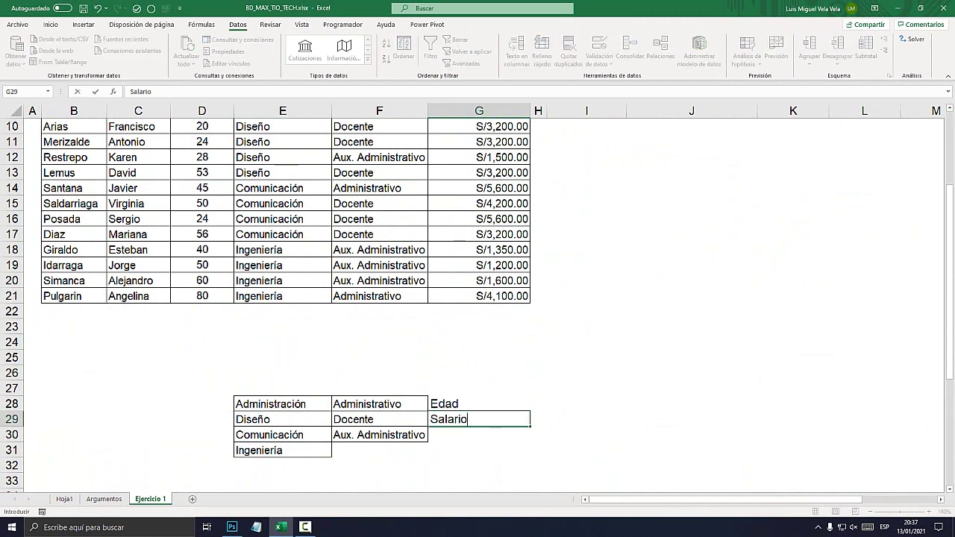
key("Return")
scroll(286, 298, "up", 3)
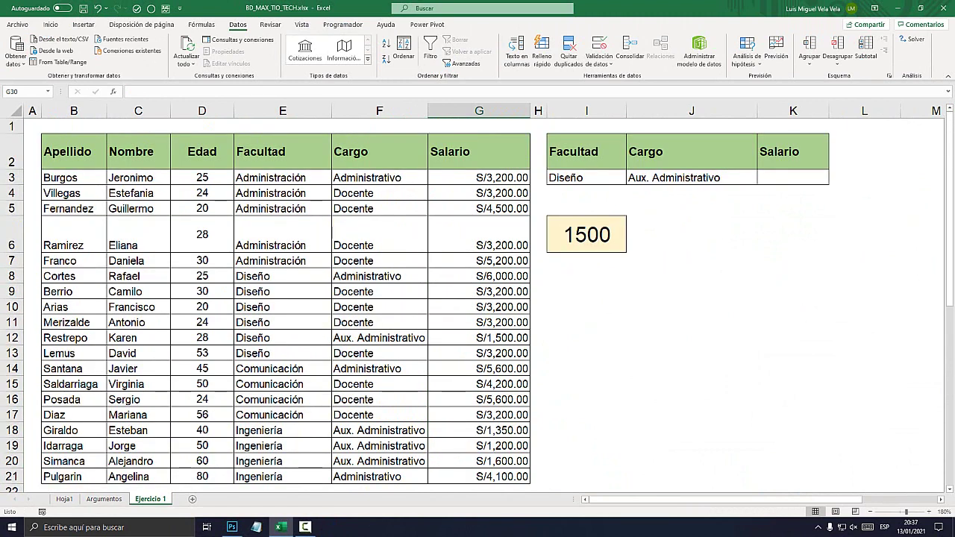
Give I1 a Lista data validation with source $G$28:$G$29
left_click(587, 126)
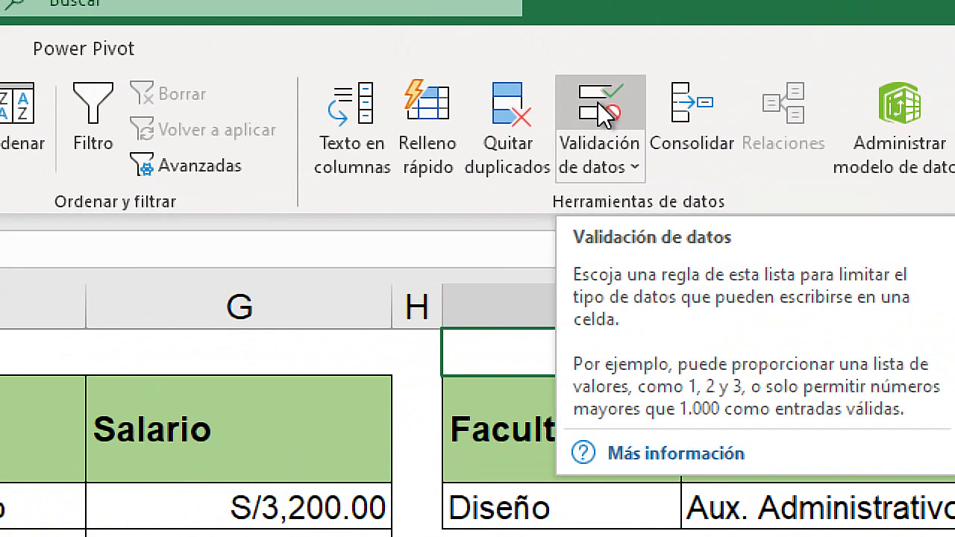
left_click(603, 112)
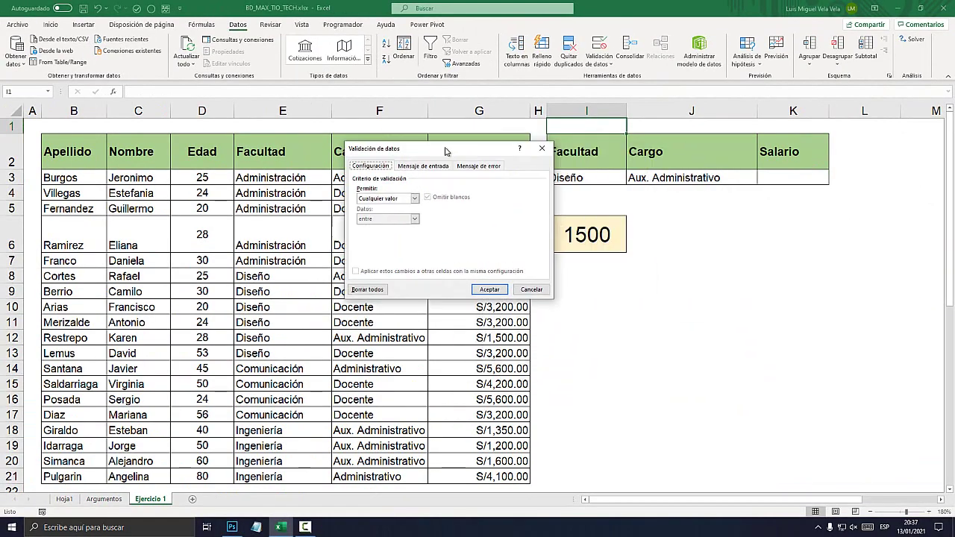
left_click_drag(523, 154, 375, 176)
left_click(371, 225)
key("Down")
key("Down")
key("Down")
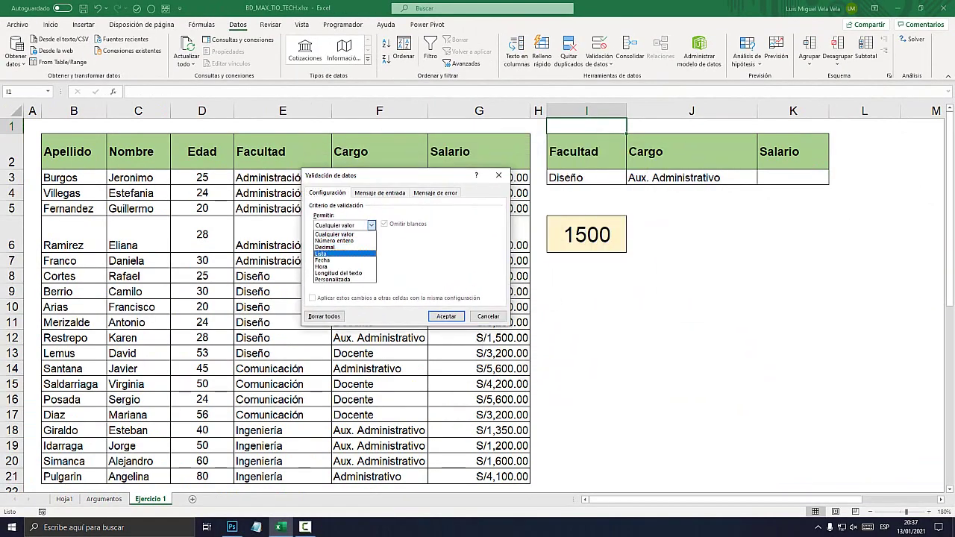
key("Return")
type("=")
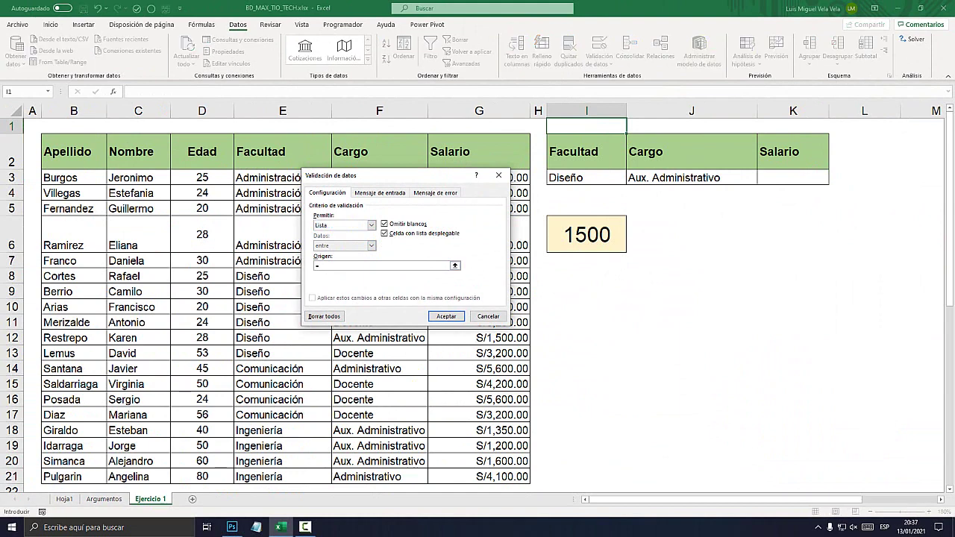
scroll(477, 298, "down", 4)
left_click_drag(477, 357, 522, 376)
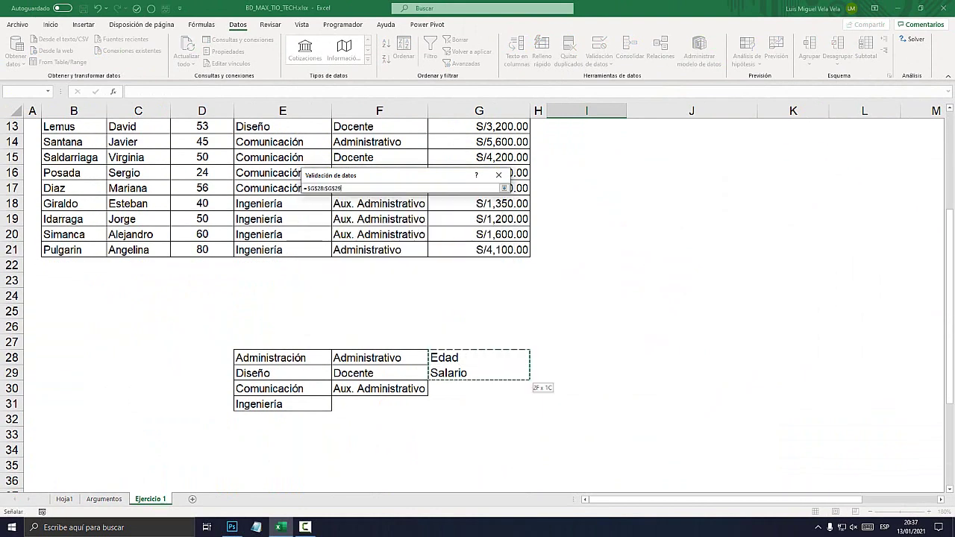
left_click(446, 316)
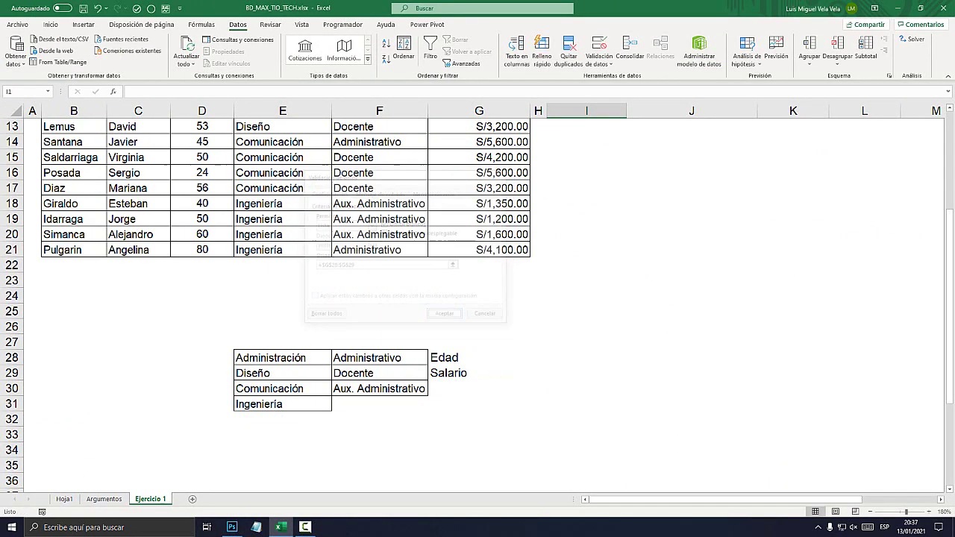
Pick Salario, then Edad from I1's dropdown, and make row 1 taller
left_click(631, 129)
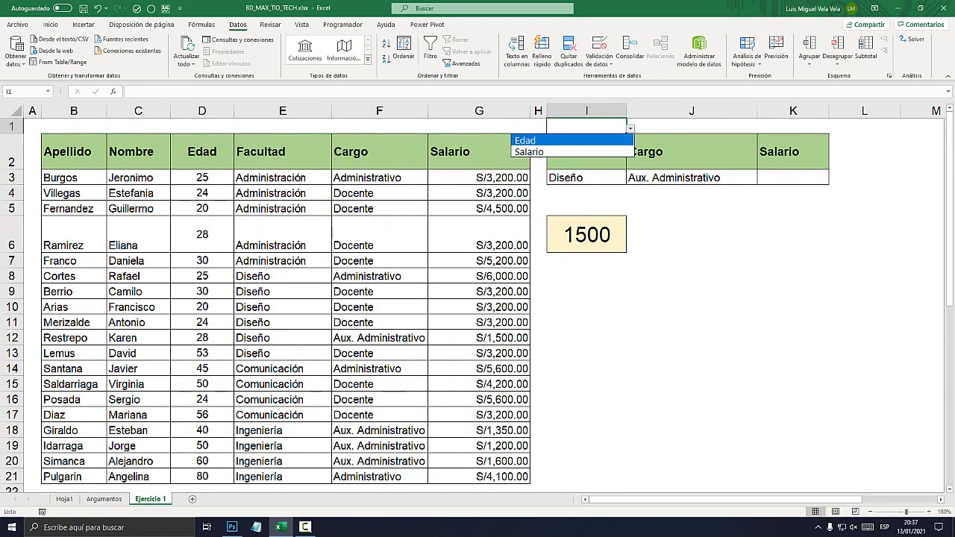
left_click(569, 150)
left_click(630, 128)
left_click(567, 139)
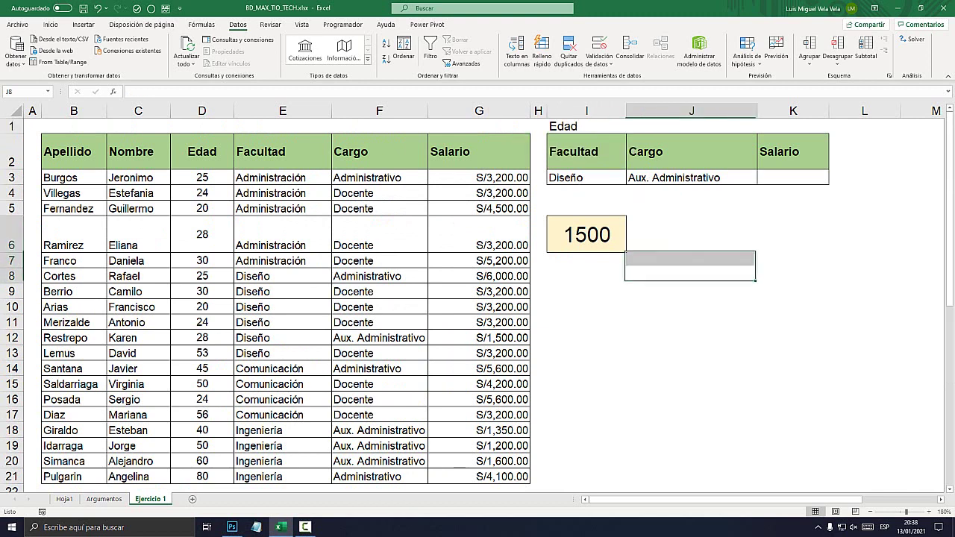
left_click_drag(14, 134, 14, 148)
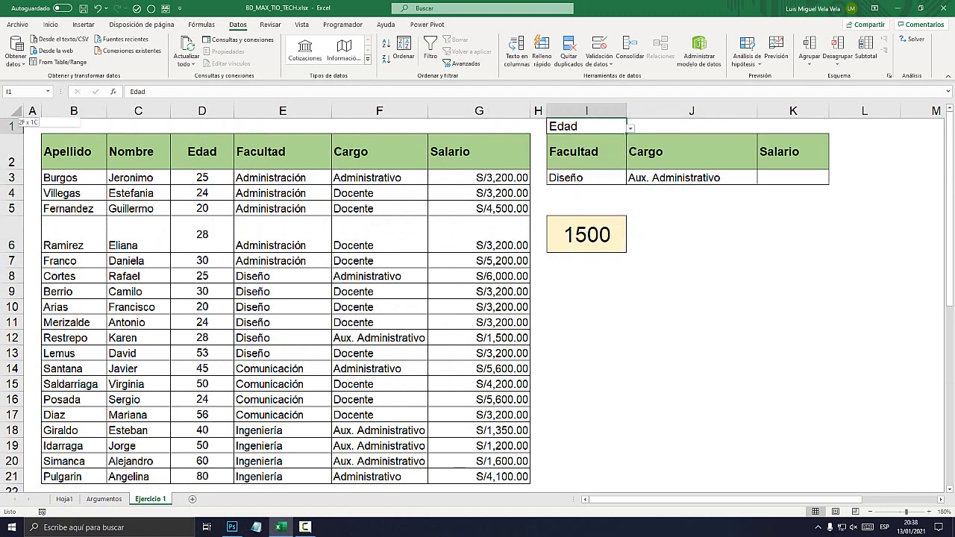
Format I1 with gold fill, centred both ways, bold, and font enlarged to 18 pt
left_click(50, 24)
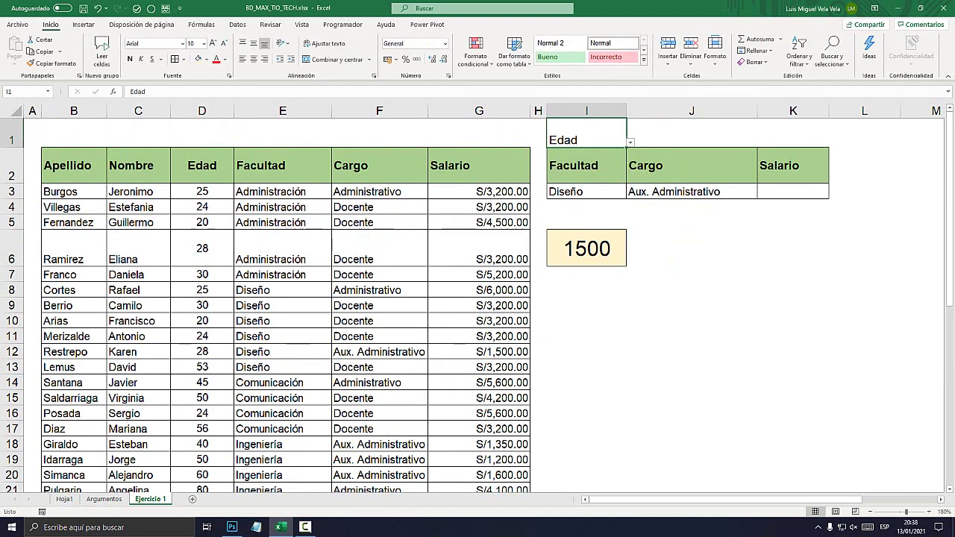
left_click(206, 59)
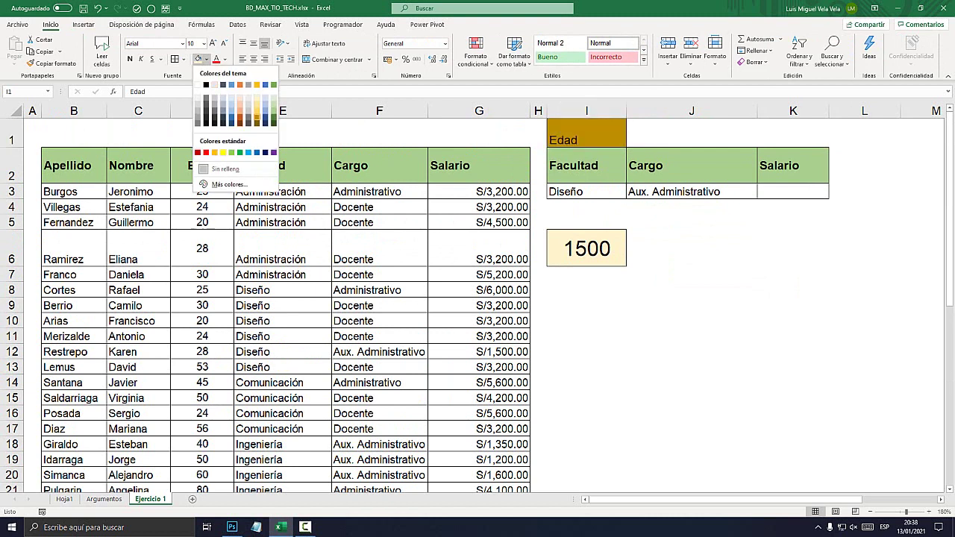
left_click(257, 111)
left_click(253, 43)
left_click(253, 59)
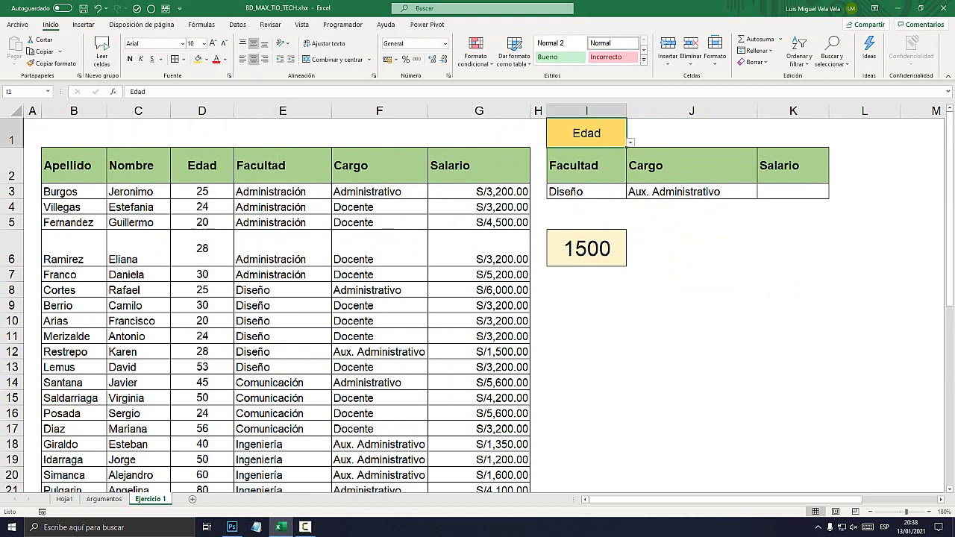
left_click(141, 59)
left_click(130, 59)
left_click(141, 59)
left_click(212, 42)
left_click(213, 43)
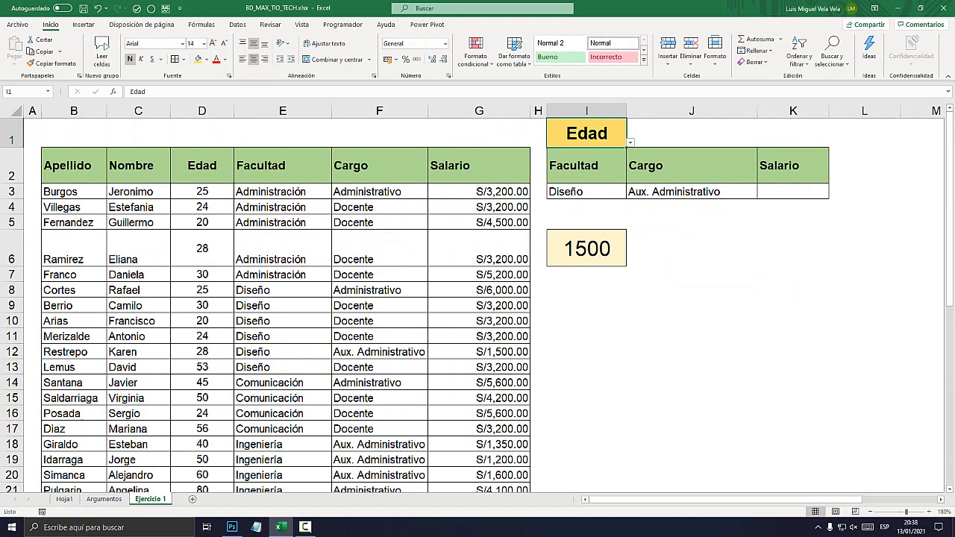
left_click(586, 249)
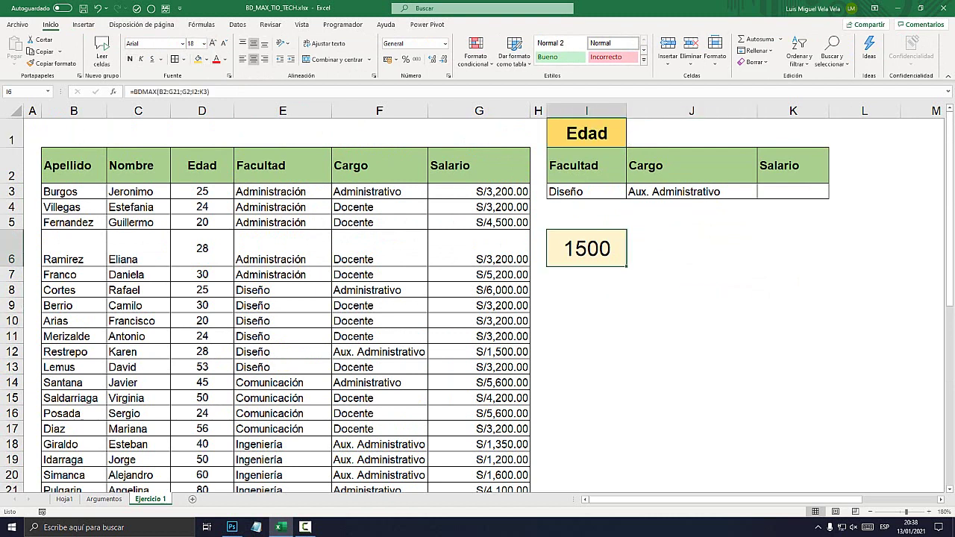
Replace I6's formula with =BDMAX(B2:G21;I1;I2:K3), which returns 28
double_click(601, 248)
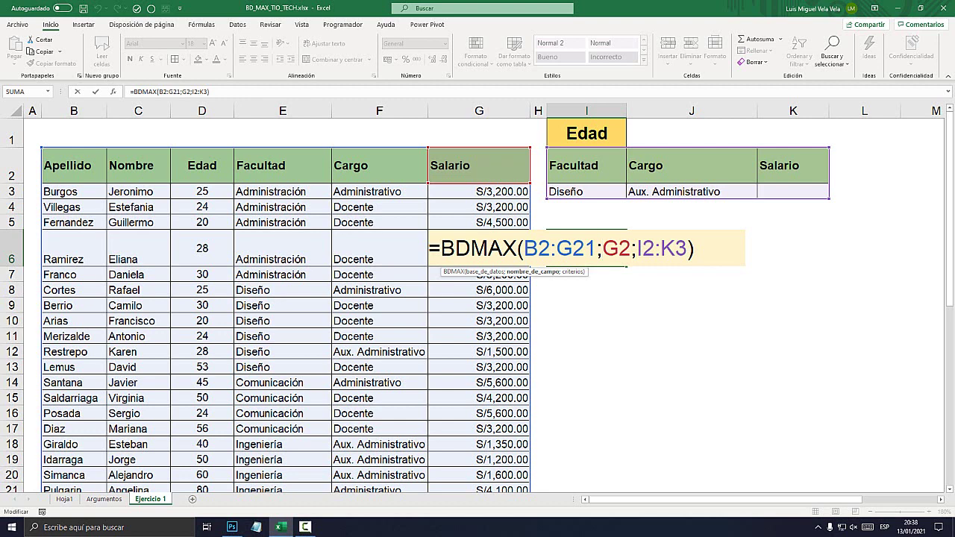
key("Escape")
key("Delete")
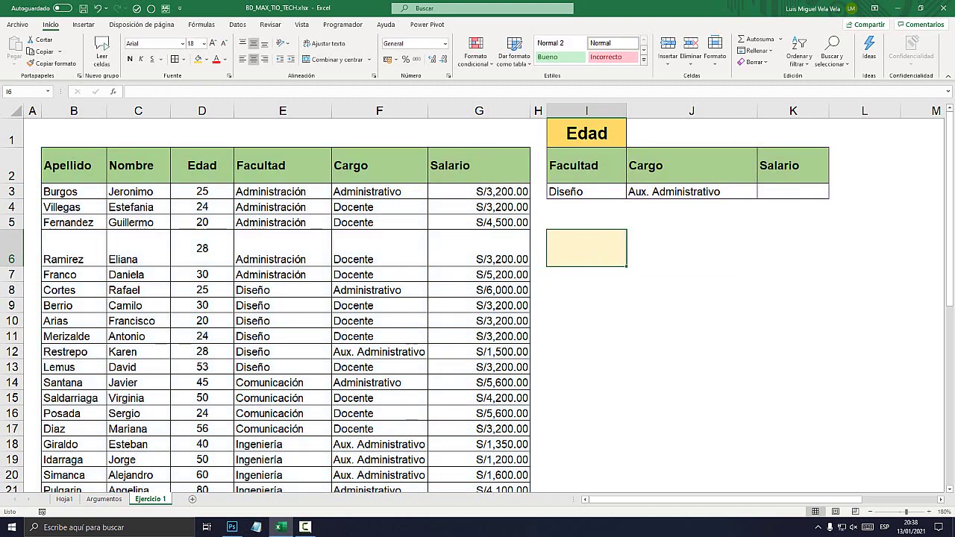
type("=")
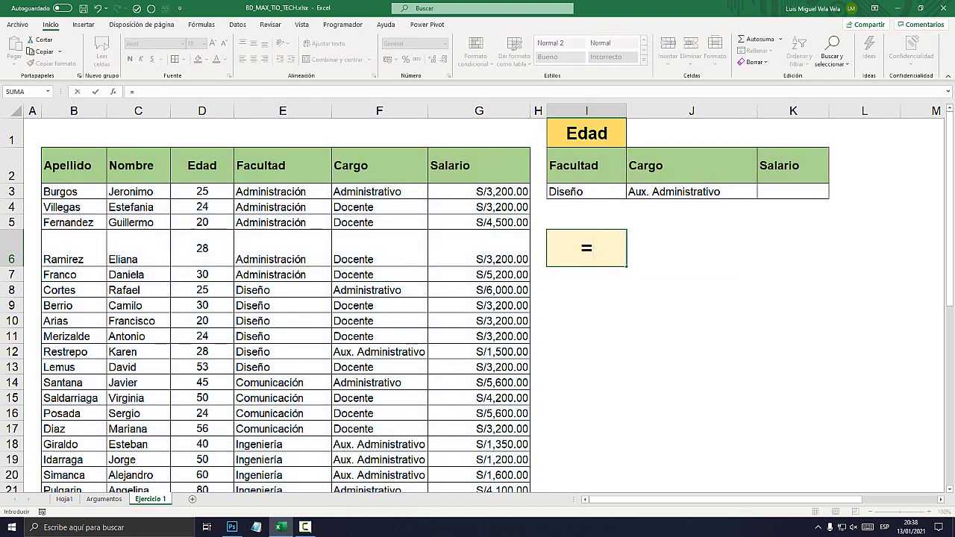
type("bdma")
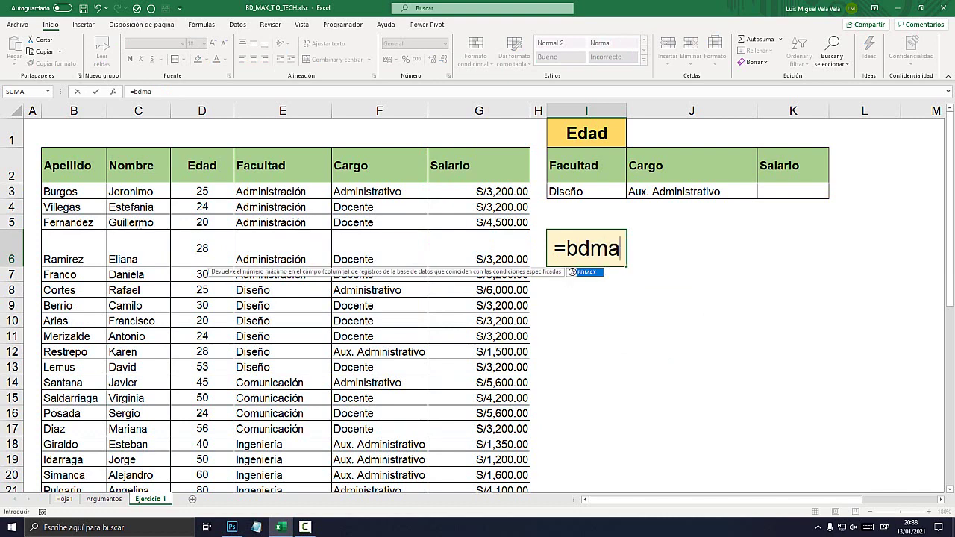
key("Tab")
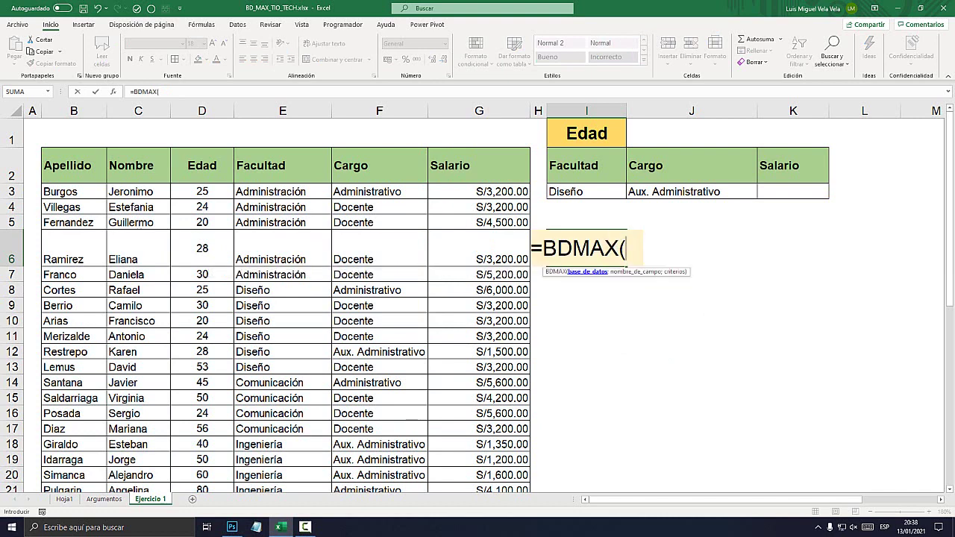
left_click_drag(71, 166, 523, 464)
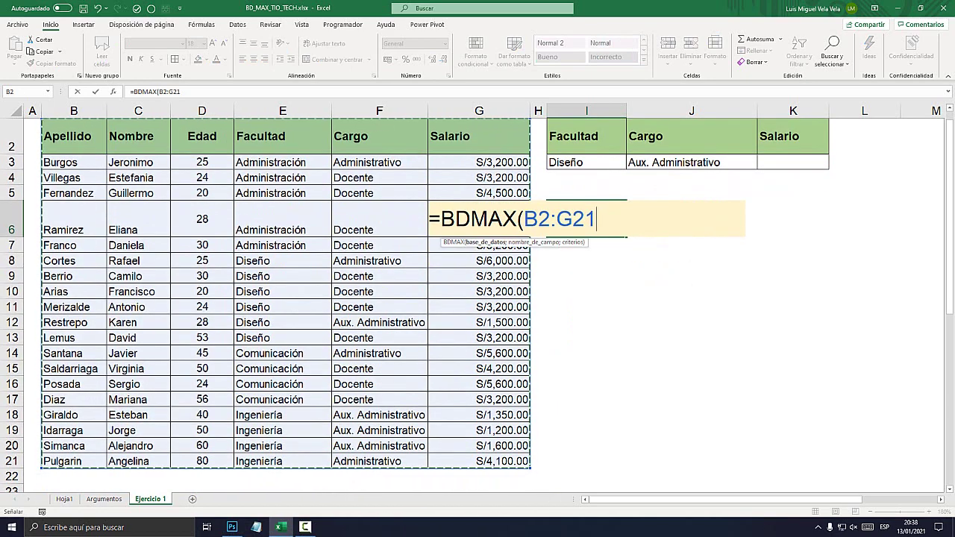
type(";")
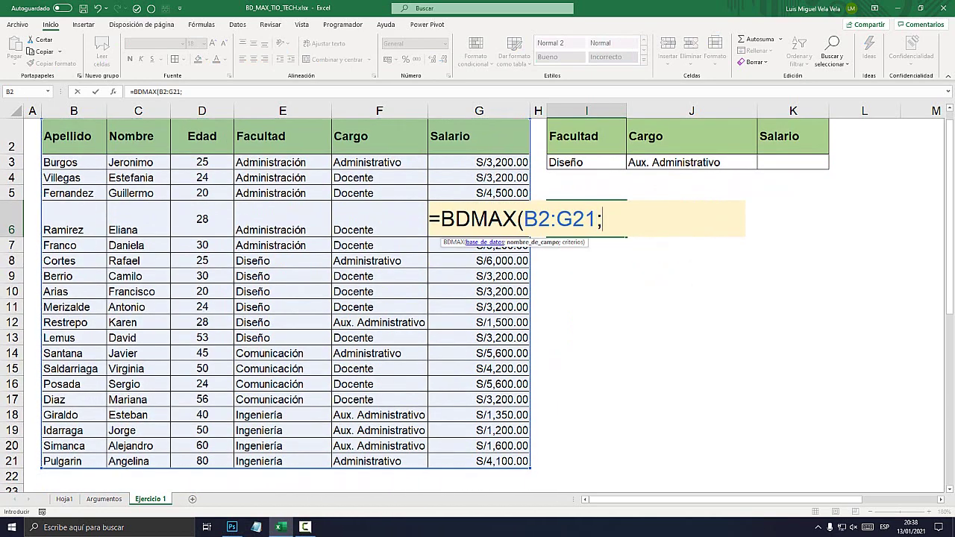
scroll(477, 299, "up", 1)
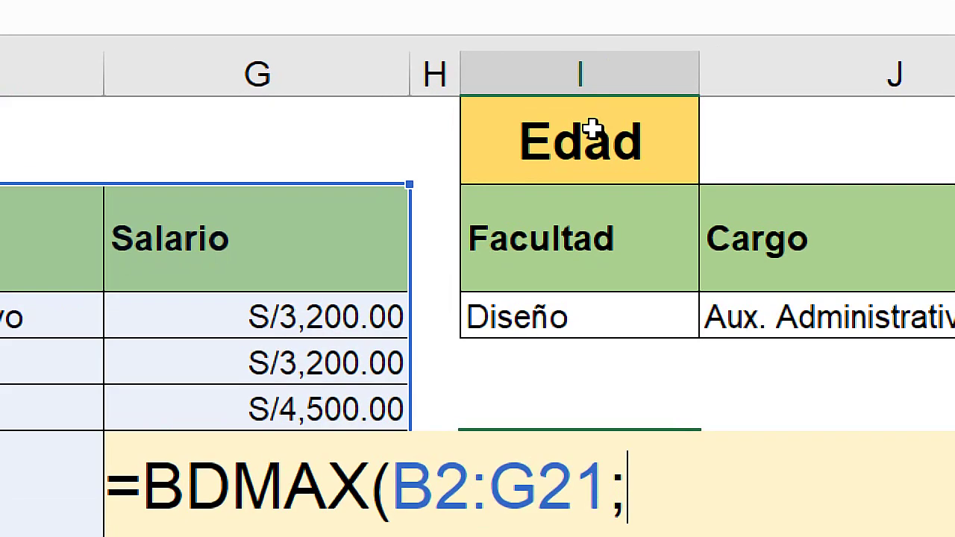
left_click(591, 130)
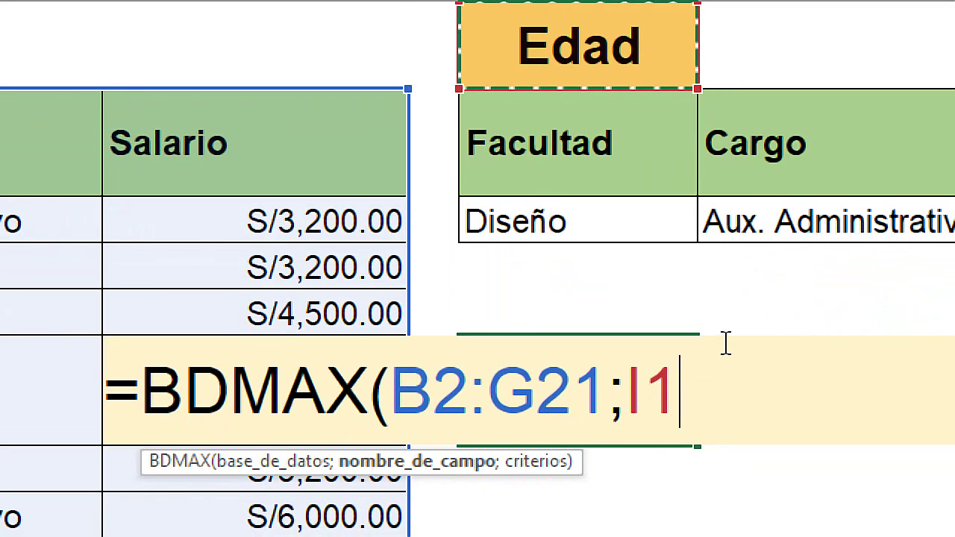
type(";")
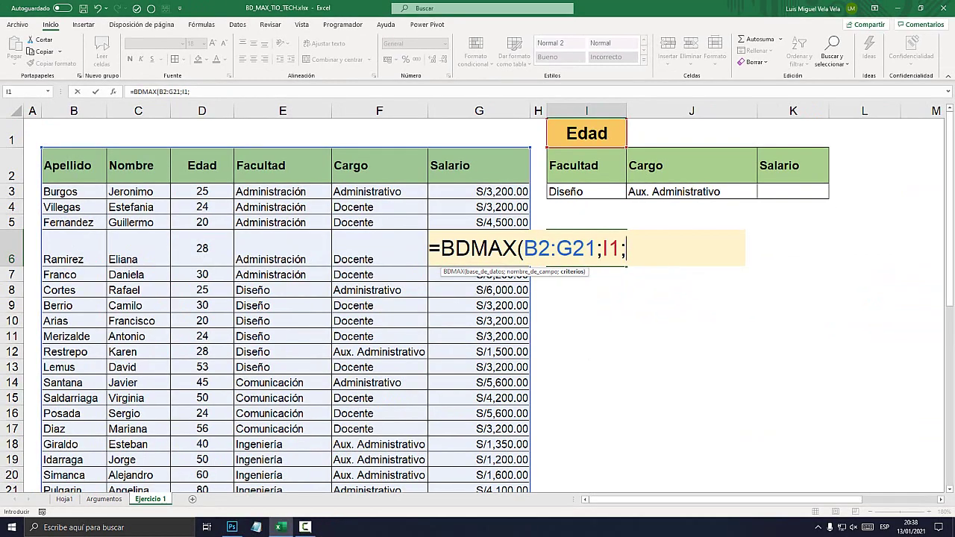
mouse_move(586, 166)
left_mouse_down()
mouse_move(793, 207)
mouse_move(793, 192)
left_mouse_up()
type(")")
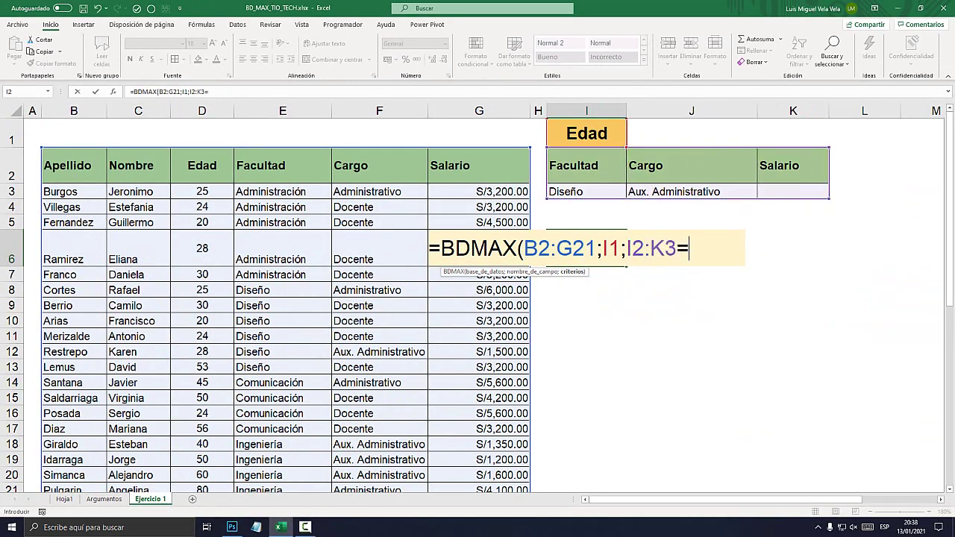
key("Return")
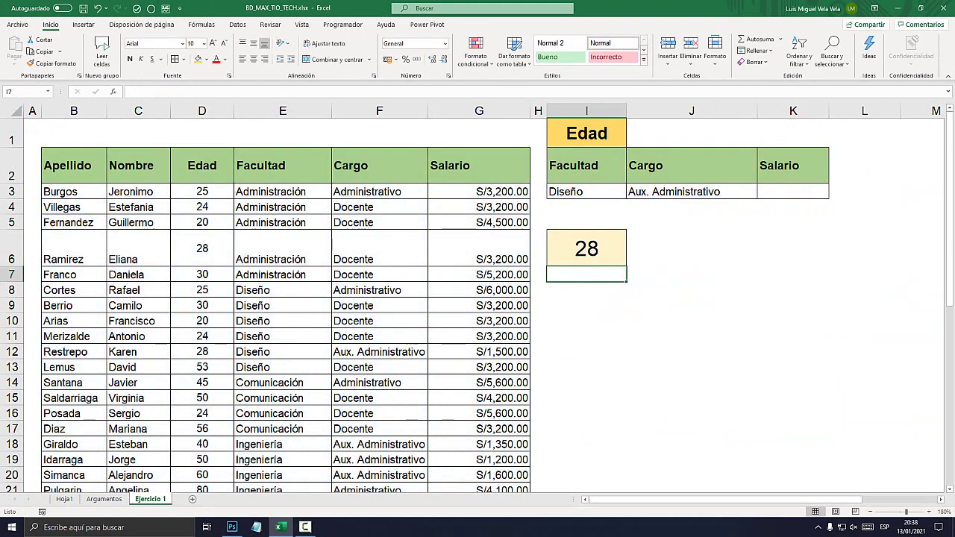
Check the Facultad criterion and locate the Diseño / Aux. Administrativo record in row 12
left_click(203, 248)
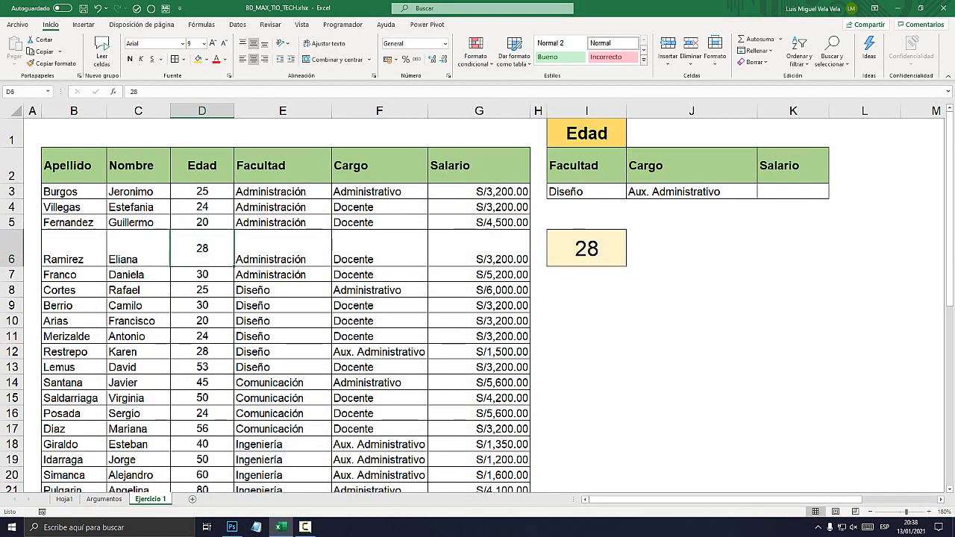
left_click(587, 192)
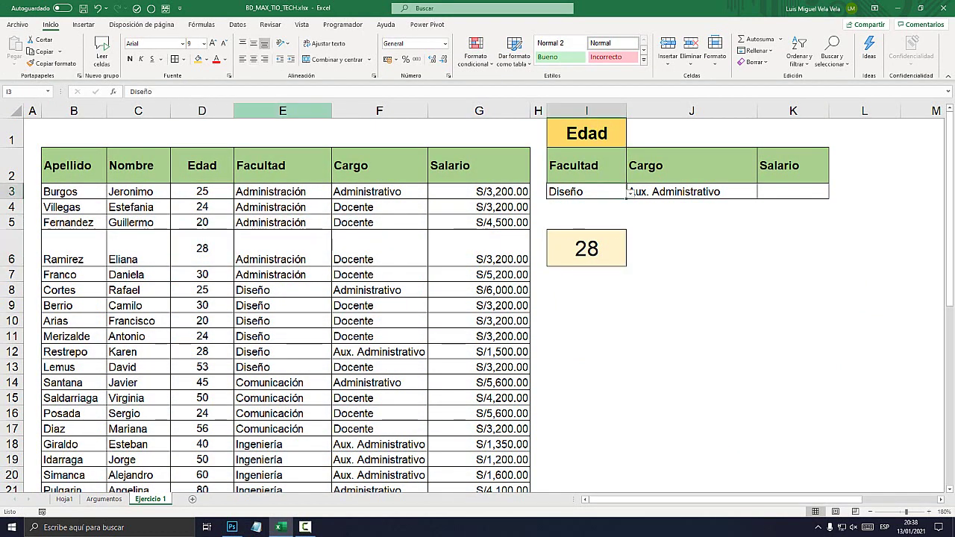
left_click_drag(254, 290, 422, 337)
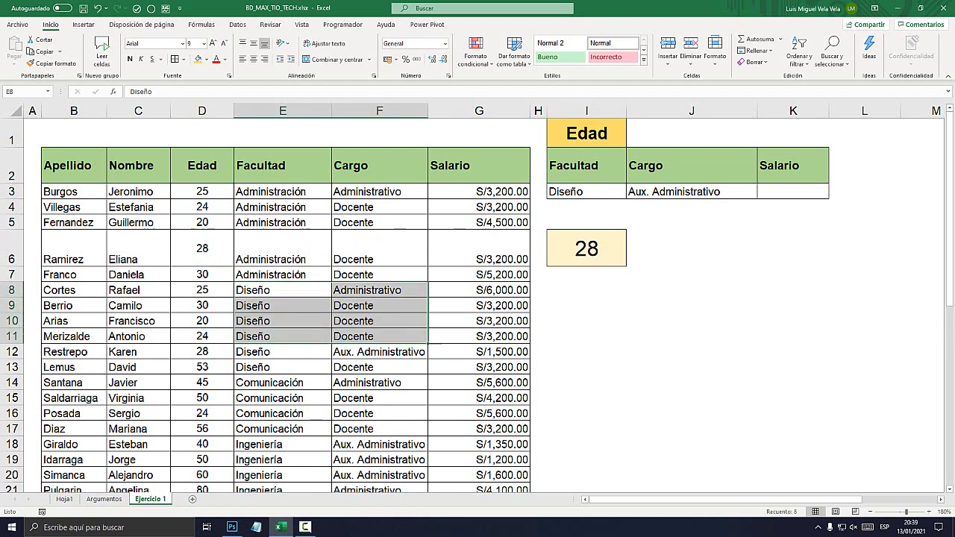
mouse_move(253, 351)
left_mouse_down()
mouse_move(373, 306)
mouse_move(379, 351)
left_mouse_up()
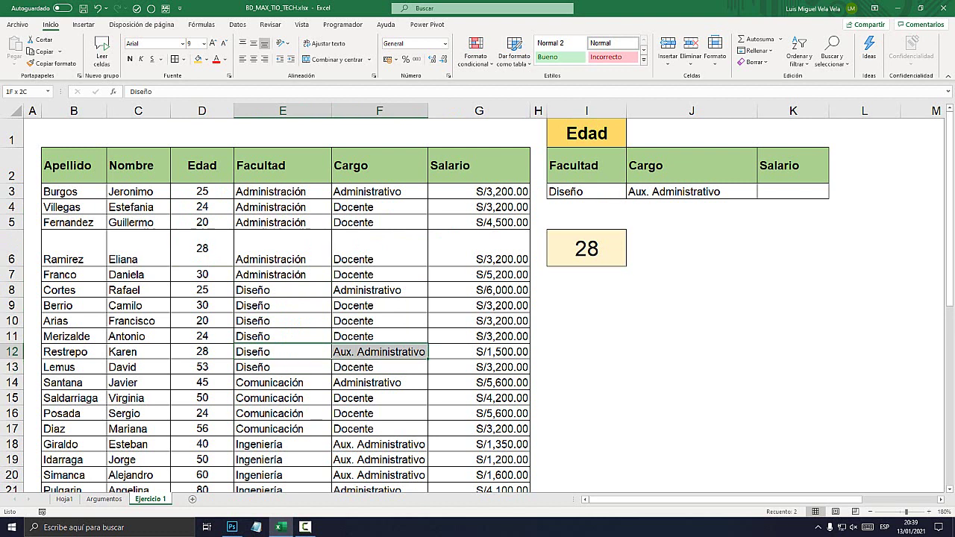
Fill Restrepo's row B12:G12 with yellow and point out the age 28 in D12
left_click_drag(485, 351, 75, 352)
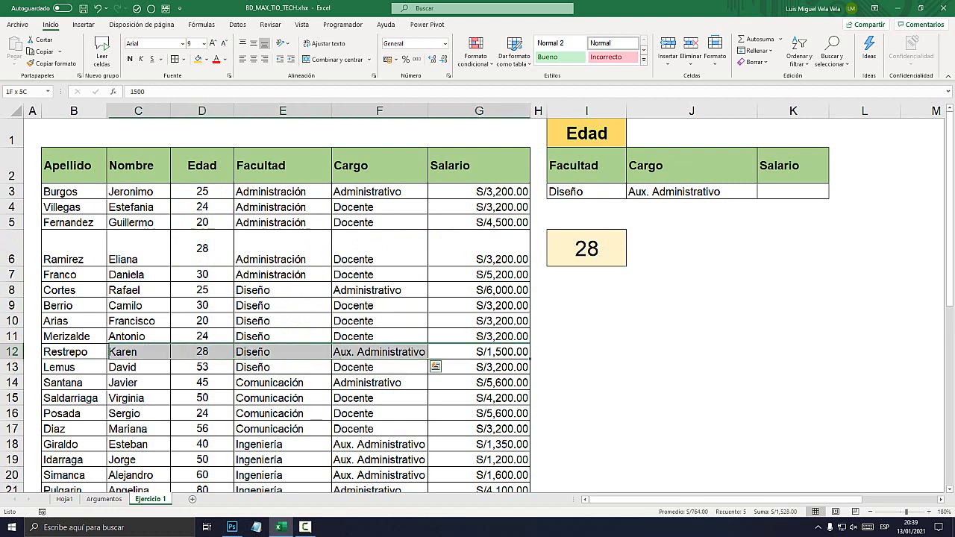
left_click(198, 59)
left_click(202, 398)
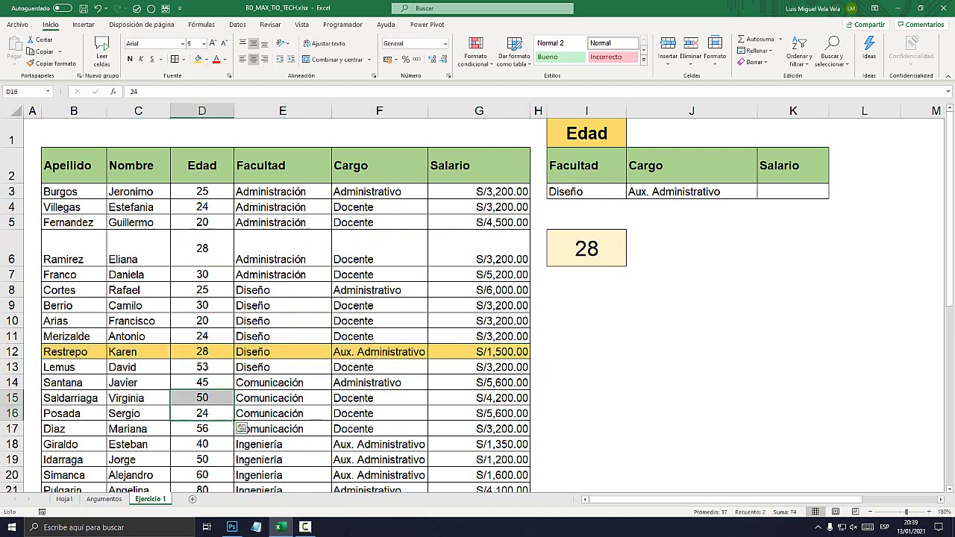
left_click(201, 352)
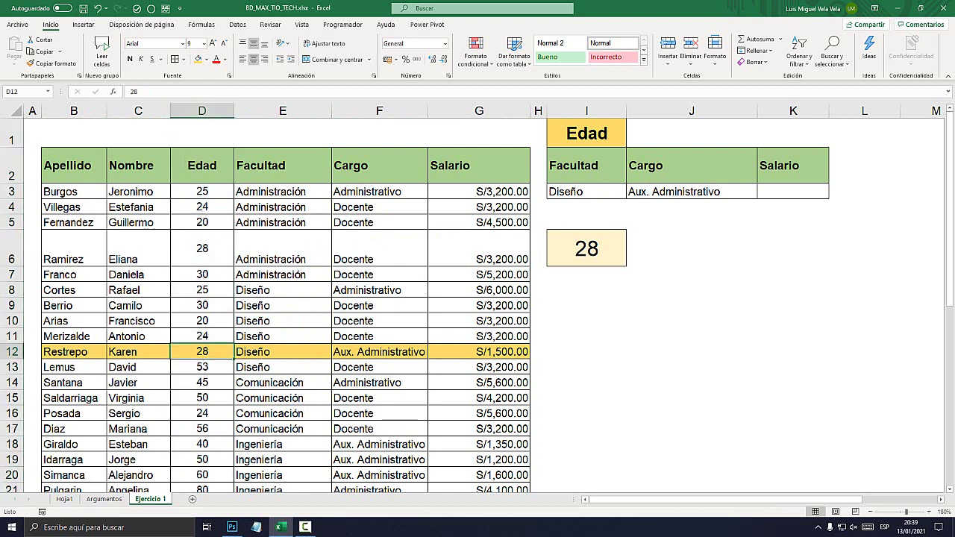
left_click(587, 133)
left_click(631, 141)
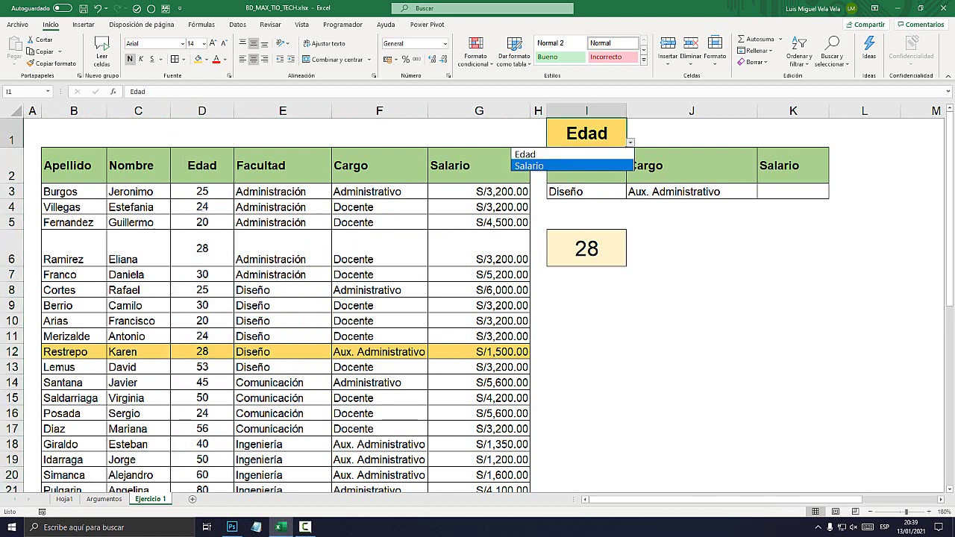
Choose Salario in I1 so I6 shows 1500, toggling to Edad and back to compare
left_click(567, 162)
left_click(586, 248)
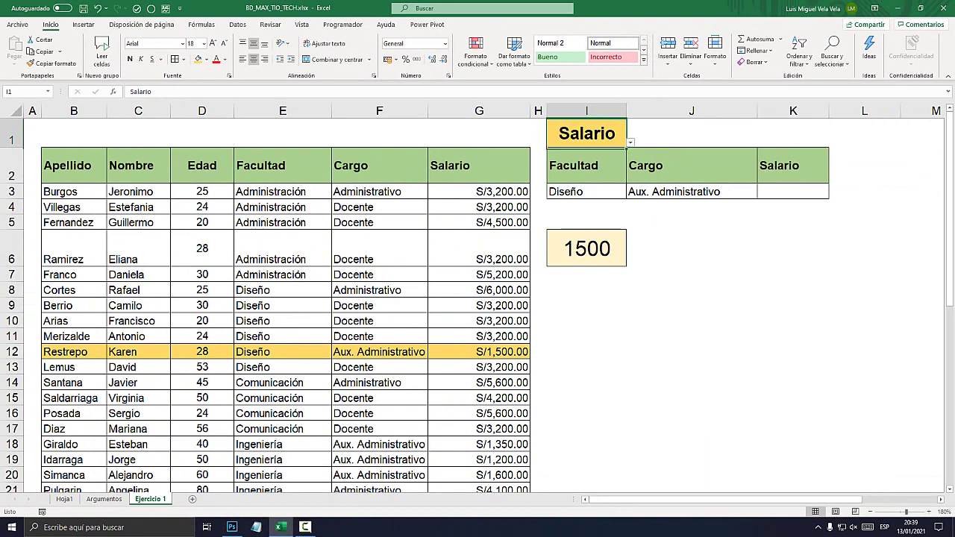
left_click(586, 133)
left_click(630, 142)
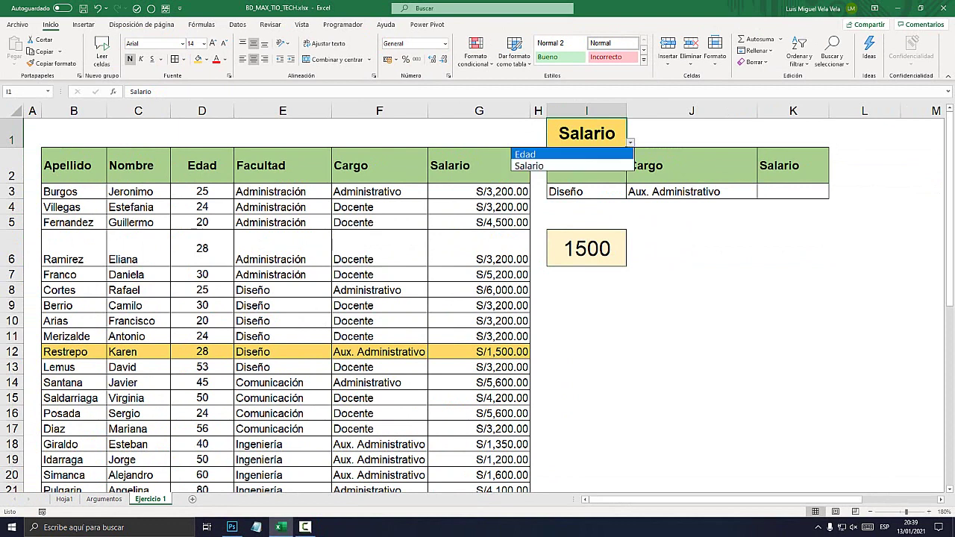
left_click(526, 154)
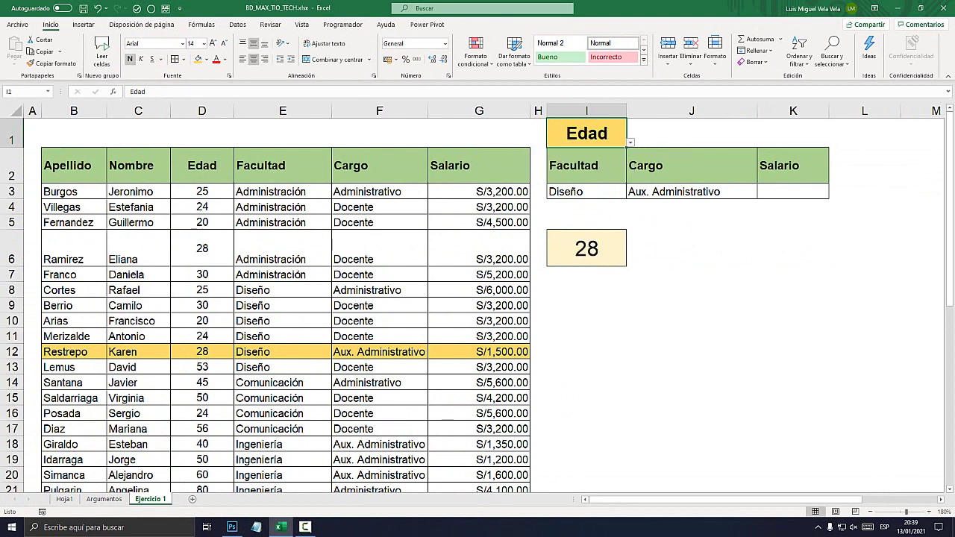
left_click(631, 141)
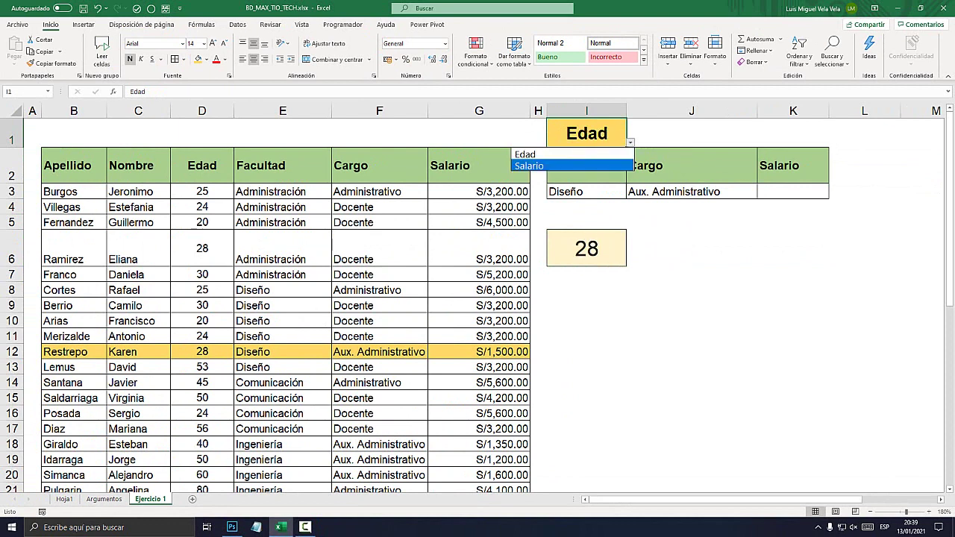
left_click(529, 165)
Set the criteria to Administración in I3 and Docente in J3
left_click(597, 191)
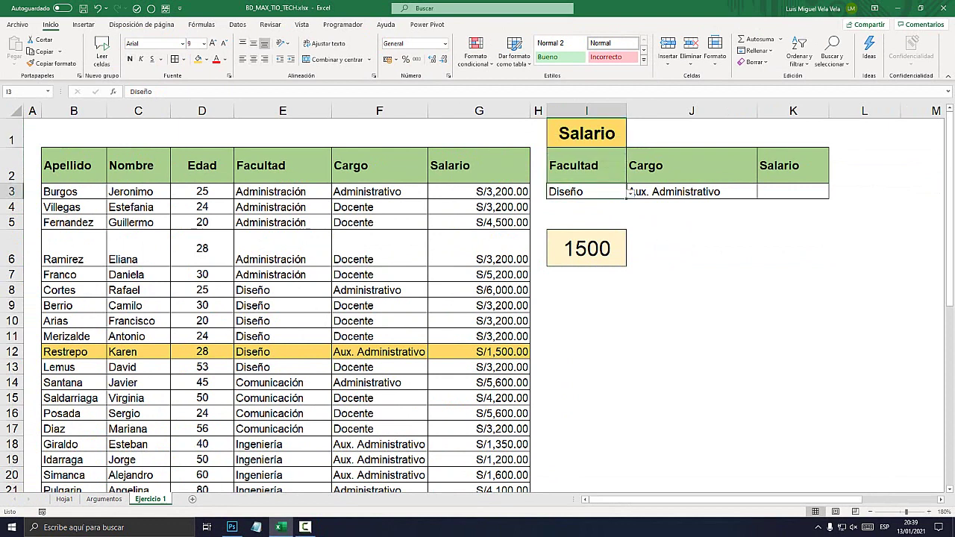
left_click(631, 192)
left_click(578, 204)
key("Right")
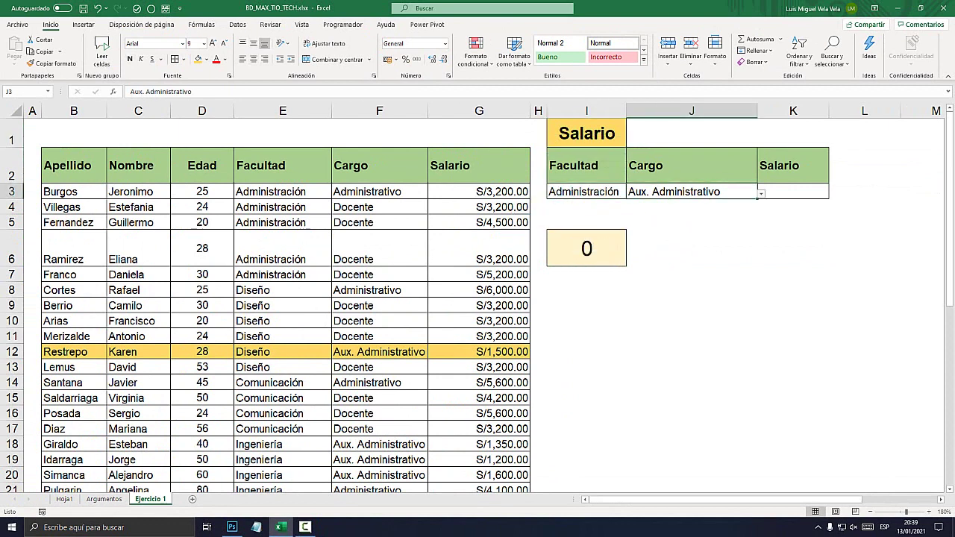
key("Left")
left_click(631, 191)
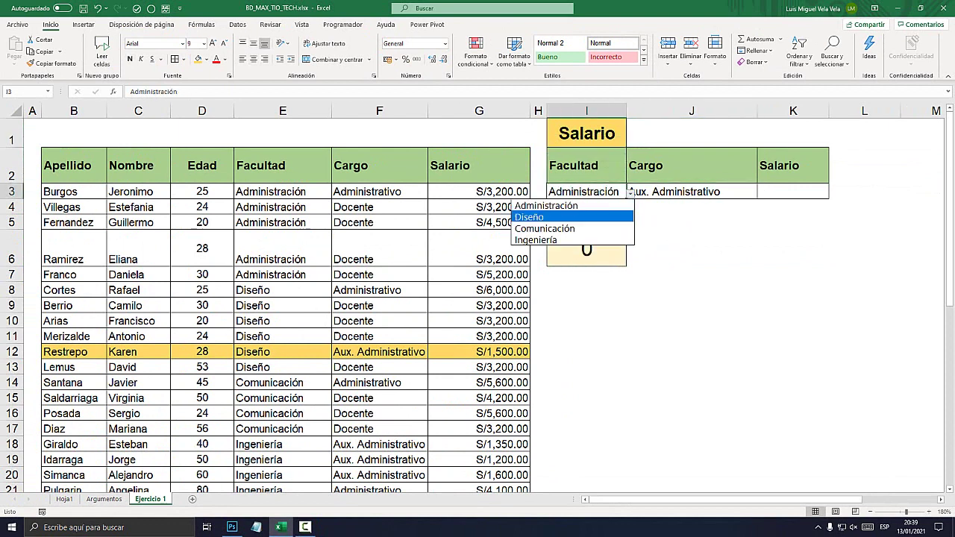
left_click(578, 204)
left_click(661, 191)
left_click(761, 193)
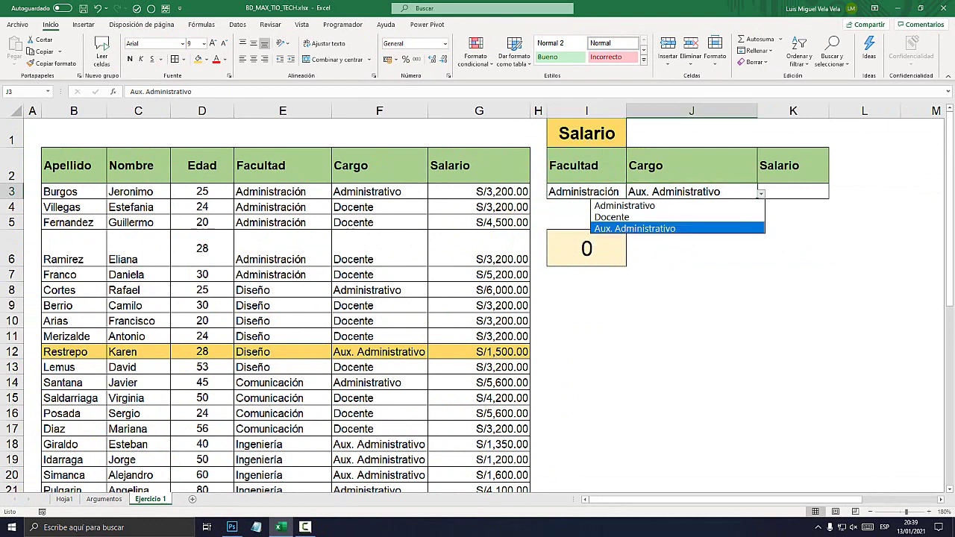
left_click(608, 206)
Choose Edad in I1's dropdown and confirm I6 now returns 30
left_click(619, 142)
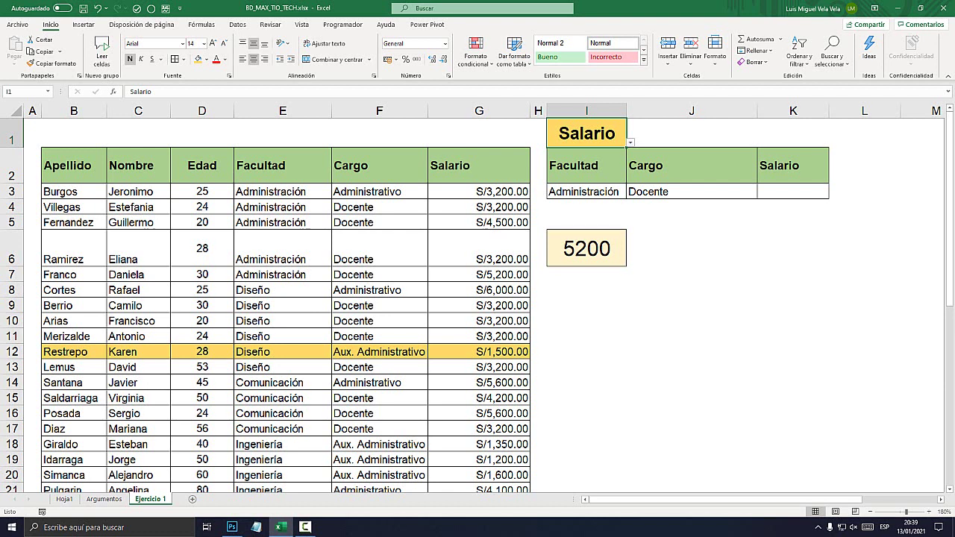
key("alt+Down")
key("Up")
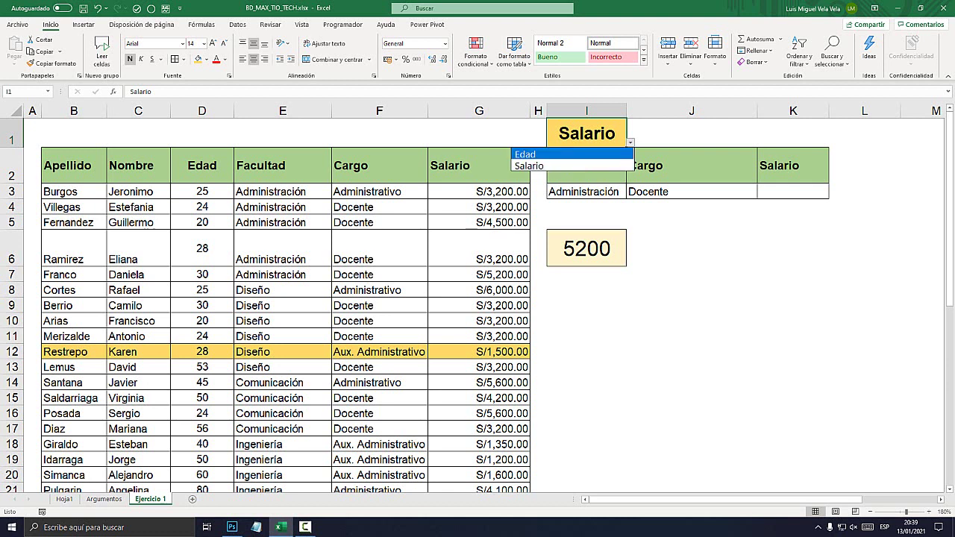
key("Return")
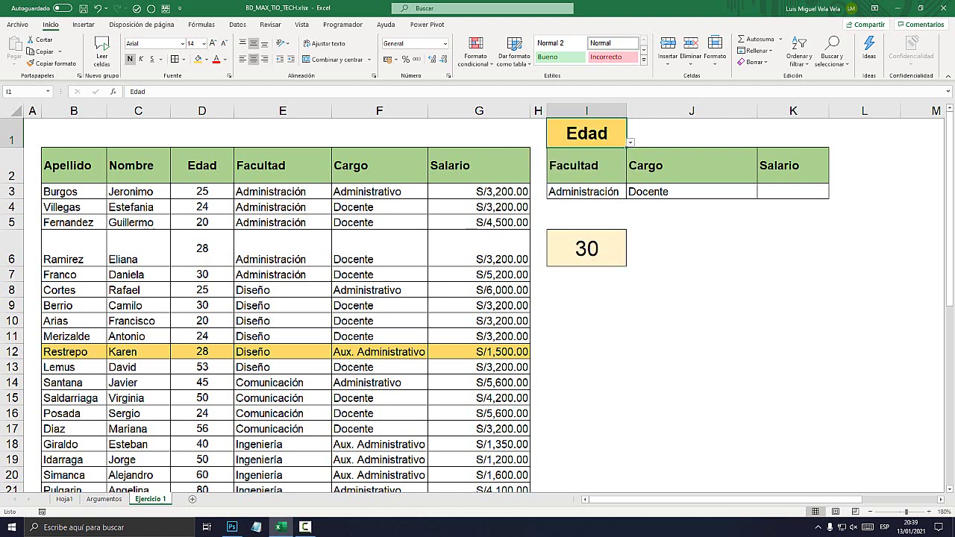
left_click(587, 248)
left_click(692, 274)
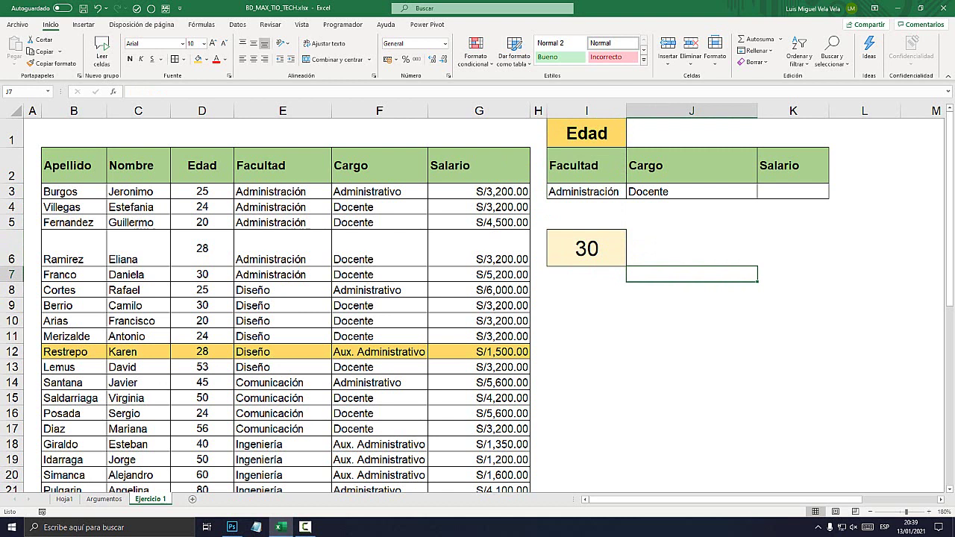
left_click(587, 305)
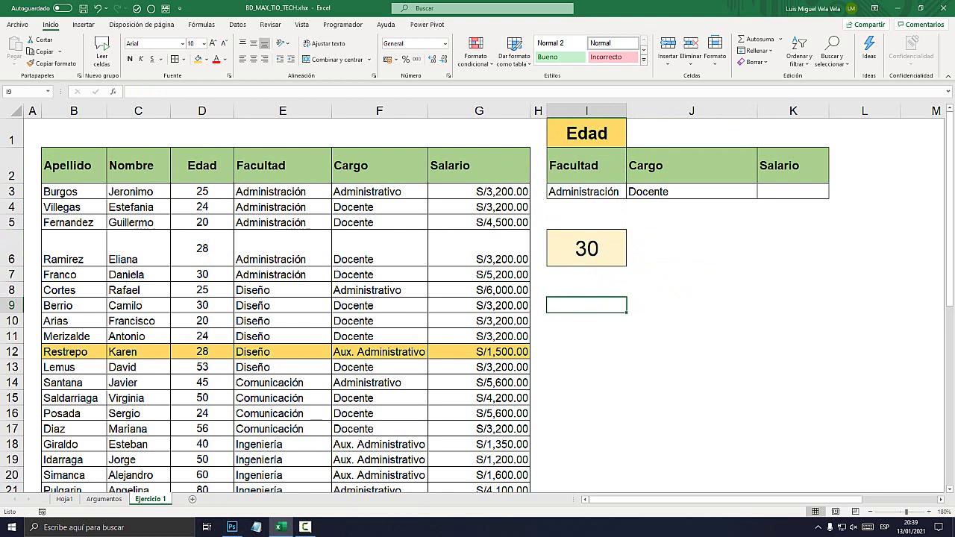